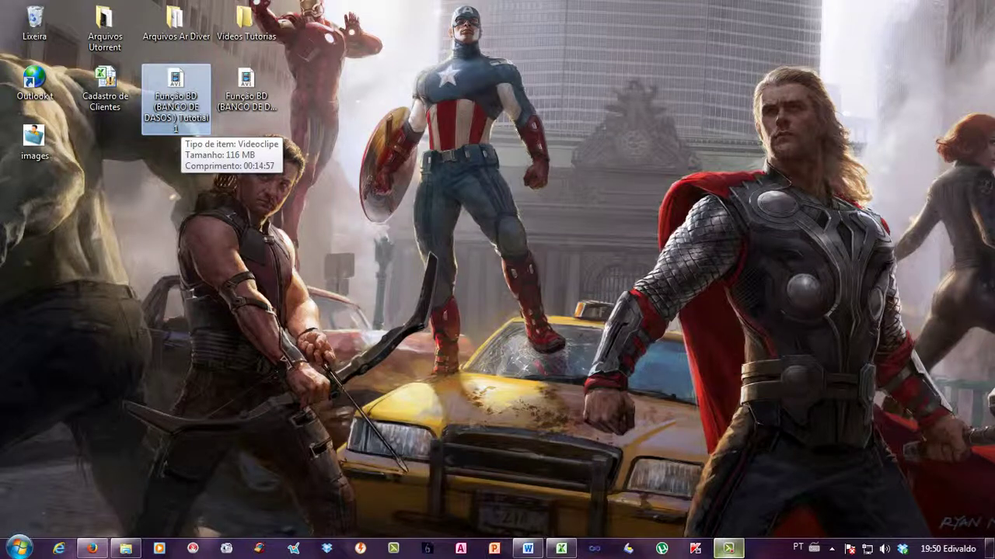
{"action": "left_click", "coordinate": [247, 97]}
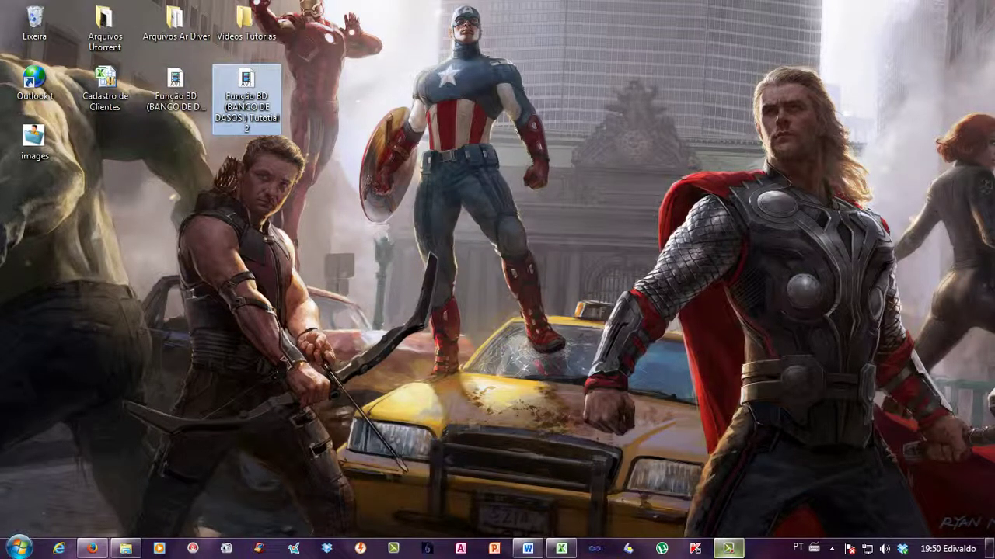
{"action": "left_click", "coordinate": [326, 167]}
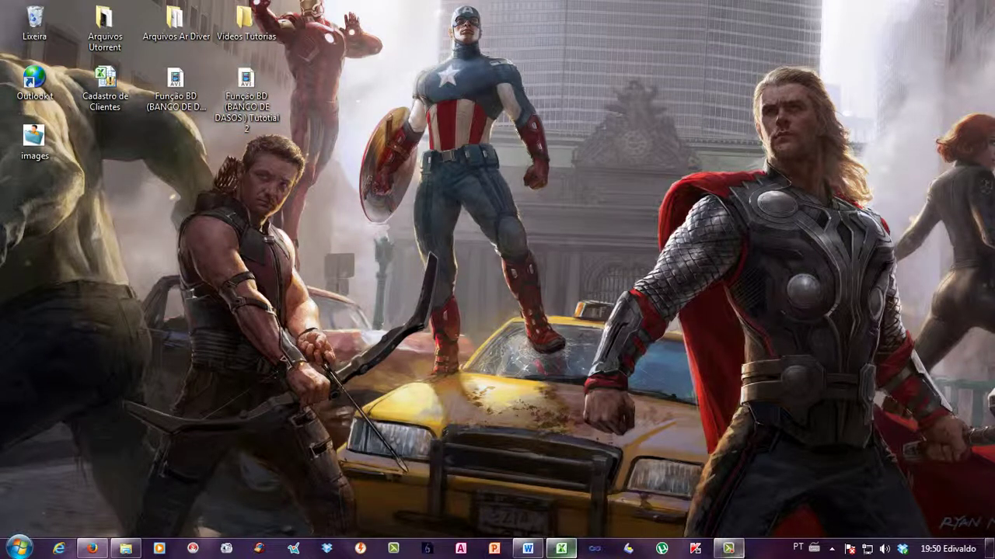
{"action": "left_click", "coordinate": [729, 548]}
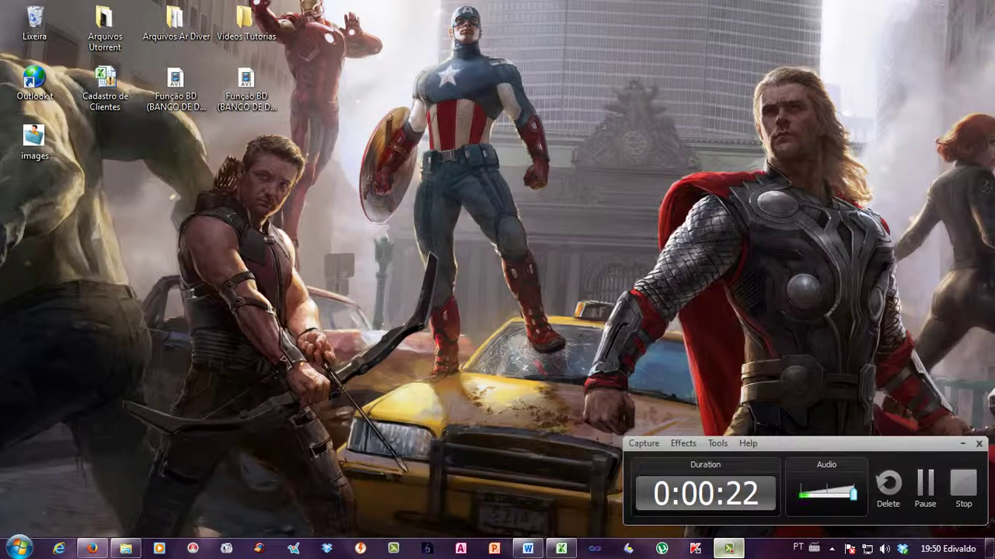
{"action": "left_click", "coordinate": [962, 443]}
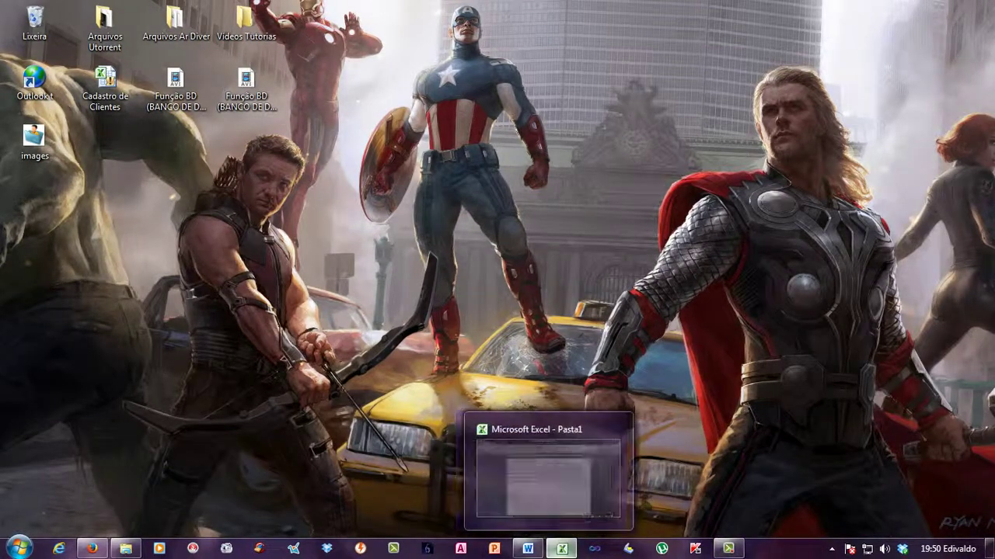
Switch to the Excel workbook Pasta1 and correct the heading in J4 to "Média do Ciclo Produtivo Por Planta"
{"action": "left_click", "coordinate": [560, 548]}
{"action": "left_click", "coordinate": [263, 295]}
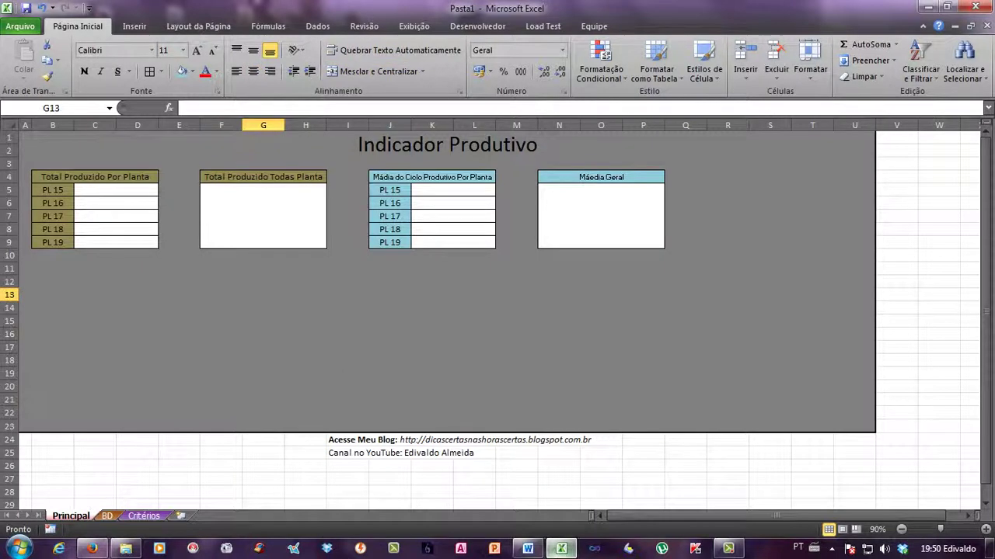
{"action": "left_click", "coordinate": [493, 180]}
{"action": "double_click", "coordinate": [493, 181]}
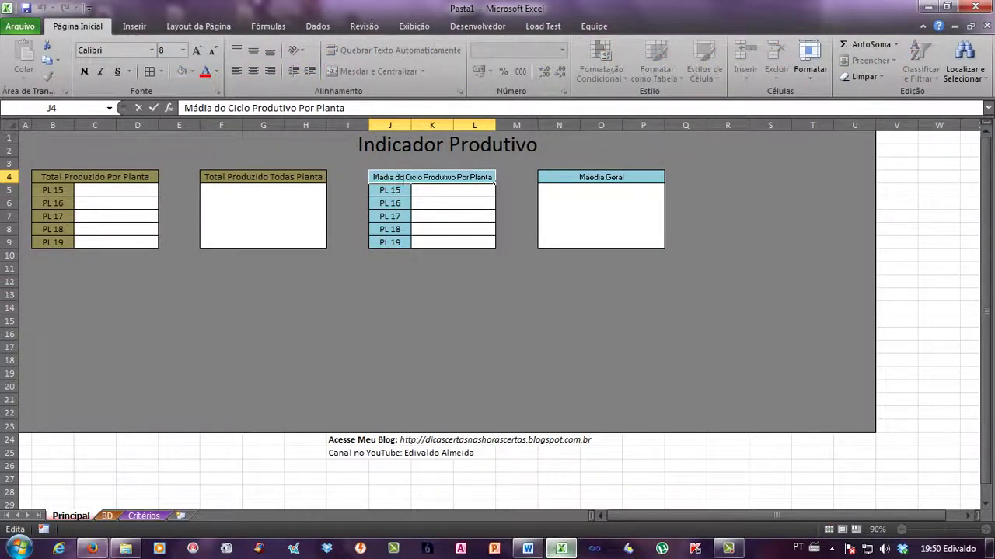
{"action": "left_click", "coordinate": [383, 177]}
{"action": "key", "text": "BackSpace"}
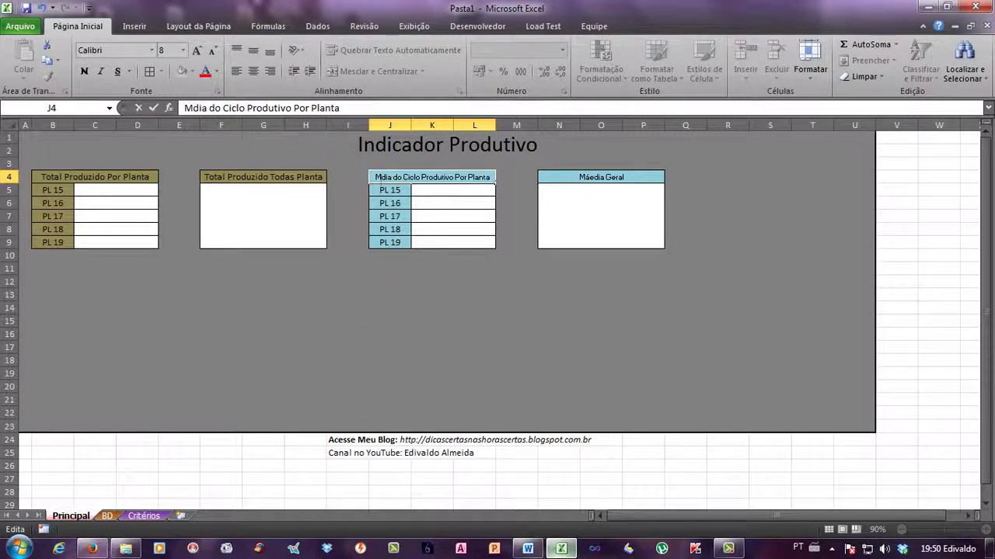
{"action": "type", "text": "é"}
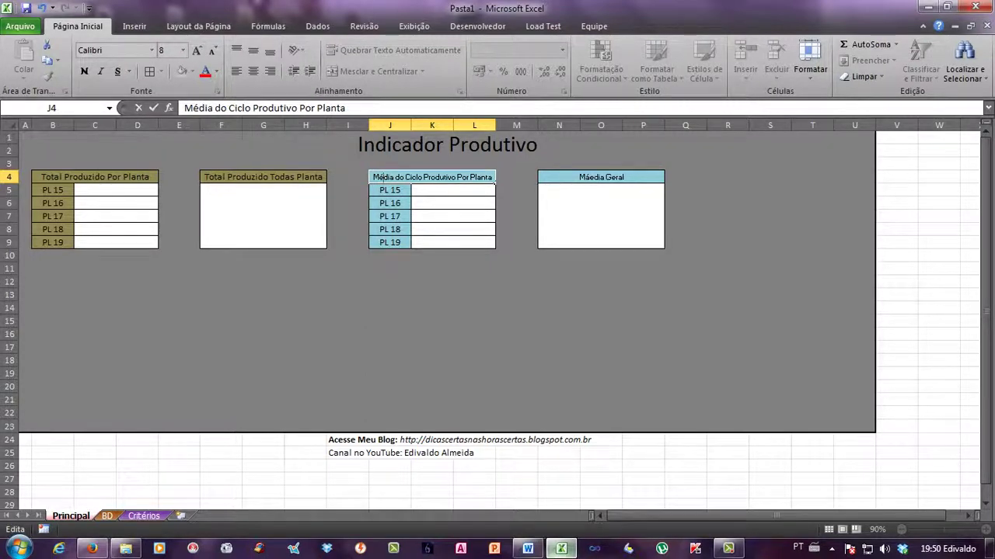
Correct the heading in N4 on the Principal sheet to "Média Geral"
{"action": "left_click", "coordinate": [601, 177]}
{"action": "double_click", "coordinate": [600, 177]}
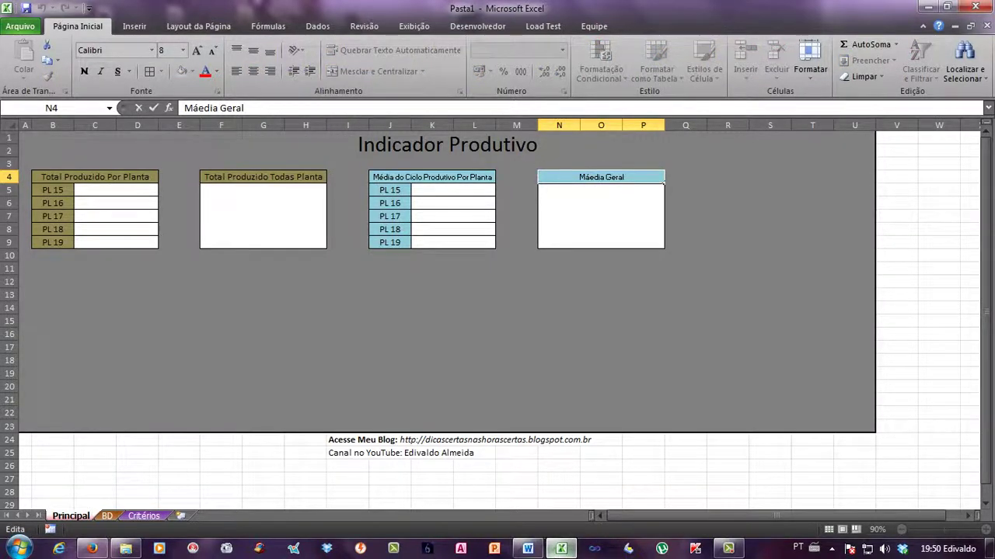
{"action": "left_click", "coordinate": [583, 177]}
{"action": "key", "text": "BackSpace"}
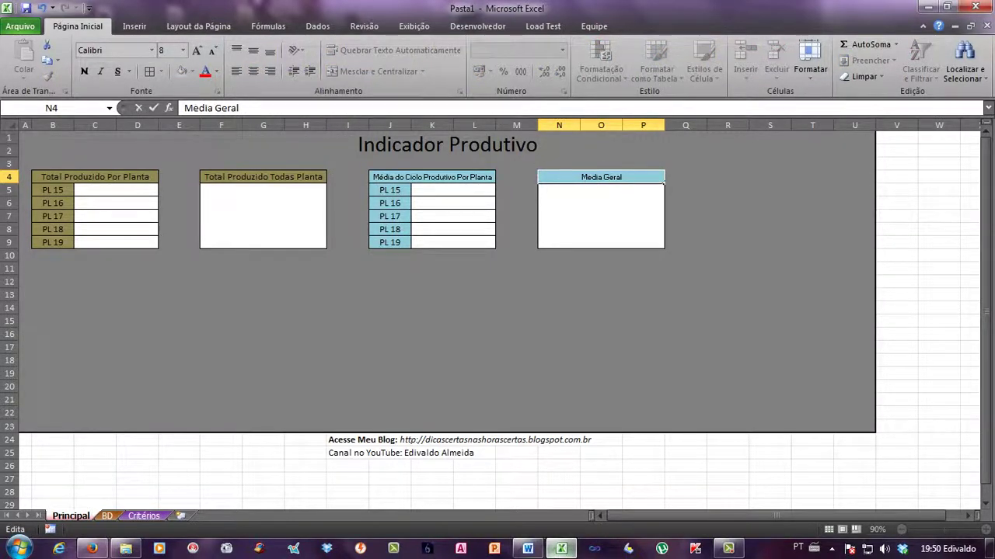
{"action": "key", "text": "BackSpace"}
{"action": "type", "text": "M"}
{"action": "key", "text": "Delete"}
{"action": "type", "text": "é"}
{"action": "key", "text": "Return"}
Review the headings and result areas of the per-plant cycle average and general average blocks on the Principal sheet
{"action": "left_click", "coordinate": [263, 177]}
{"action": "left_click", "coordinate": [432, 177]}
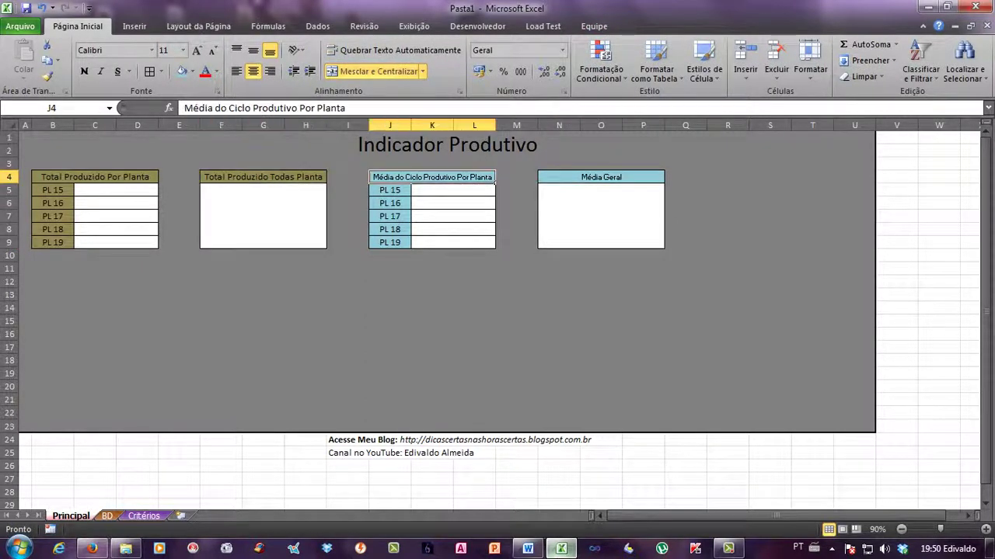
{"action": "left_click", "coordinate": [601, 177]}
{"action": "left_click", "coordinate": [397, 203]}
{"action": "left_click", "coordinate": [424, 177]}
{"action": "left_click", "coordinate": [453, 190]}
{"action": "left_click", "coordinate": [432, 177]}
{"action": "left_click", "coordinate": [600, 210]}
{"action": "left_click", "coordinate": [601, 177]}
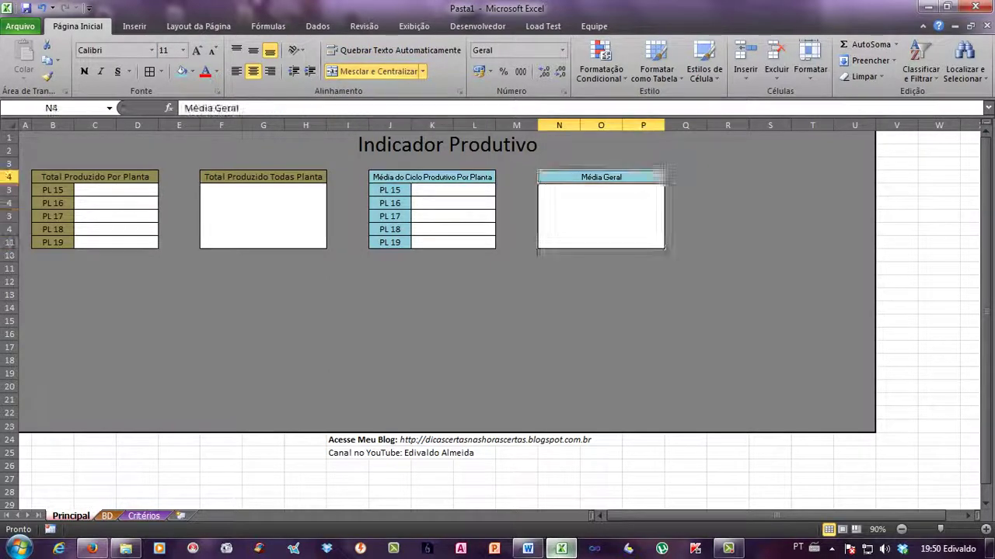
{"action": "key", "text": "Escape"}
{"action": "left_click", "coordinate": [389, 203]}
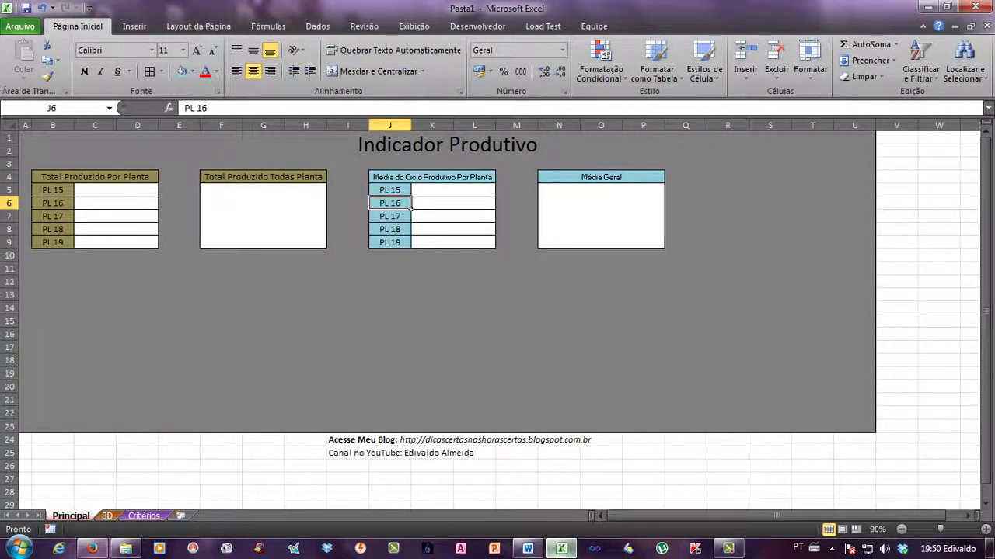
{"action": "left_click", "coordinate": [662, 179]}
{"action": "left_click", "coordinate": [453, 191]}
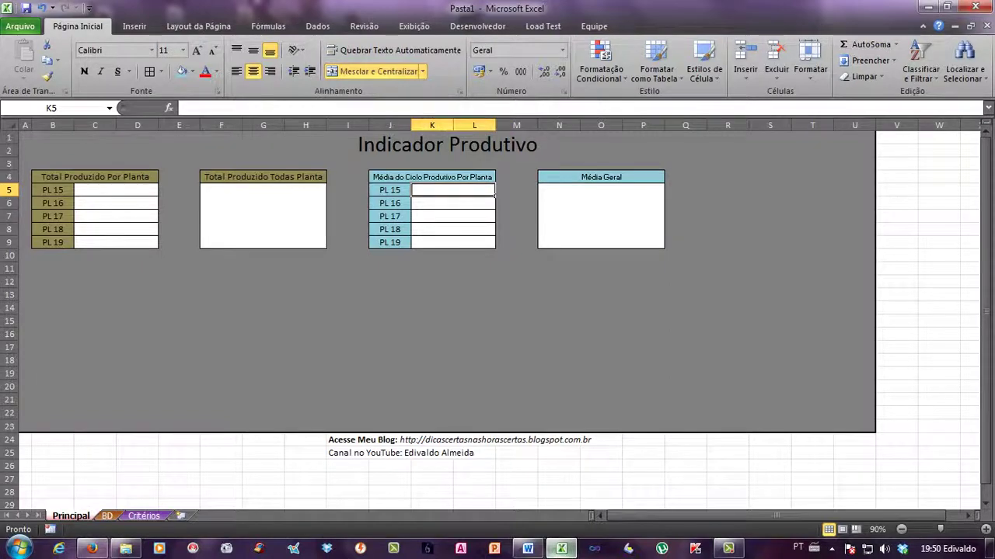
{"action": "left_click", "coordinate": [600, 216]}
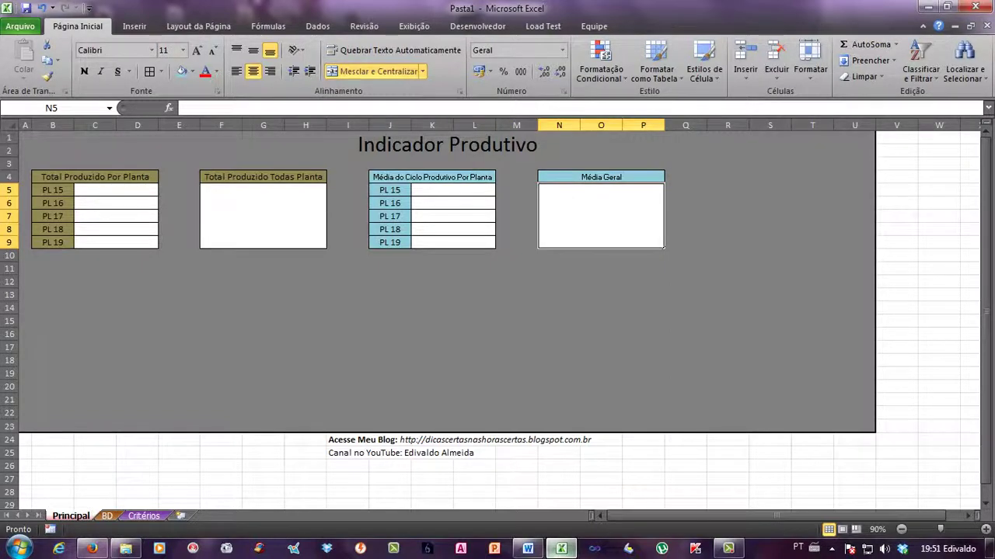
Examine the Semana formula, the assembly start and end dates, and the Total Ciclo Produtivo formula on the BD sheet
{"action": "left_click", "coordinate": [107, 516]}
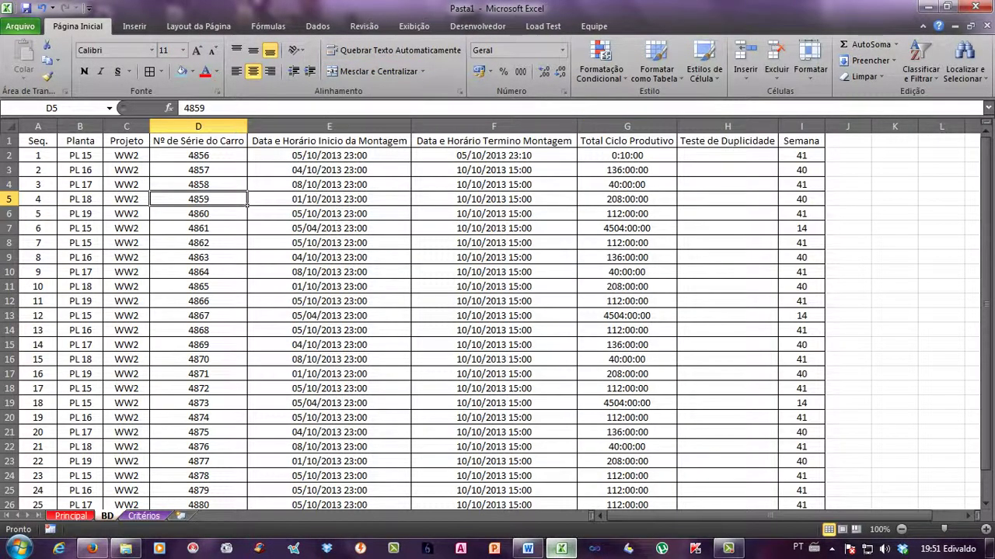
{"action": "left_click", "coordinate": [802, 170]}
{"action": "mouse_move", "coordinate": [92, 548]}
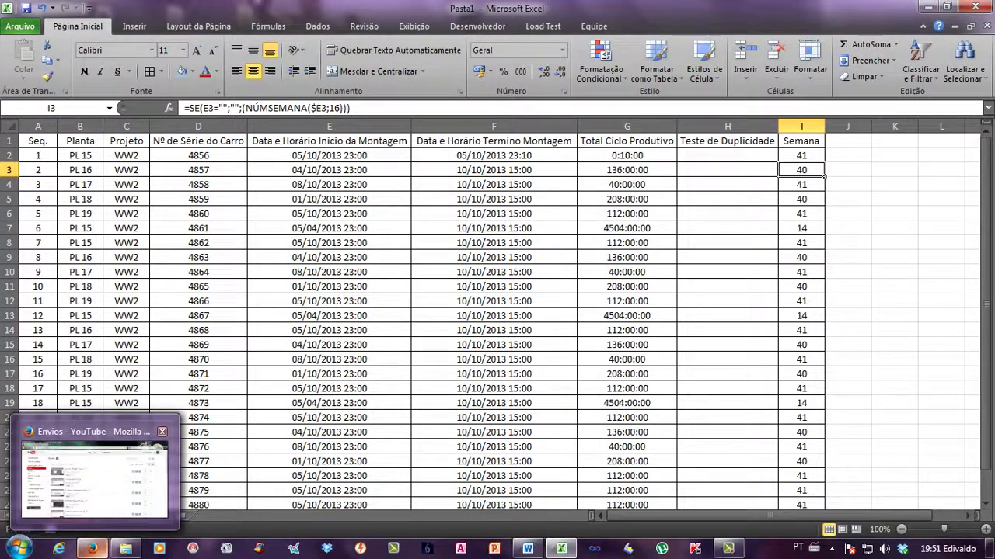
{"action": "left_click", "coordinate": [329, 373]}
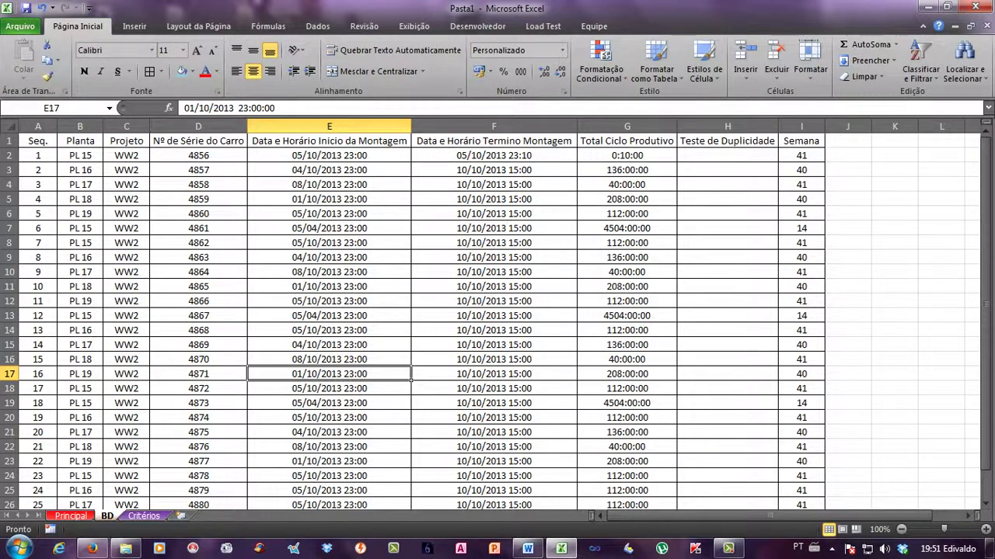
{"action": "left_click", "coordinate": [329, 330]}
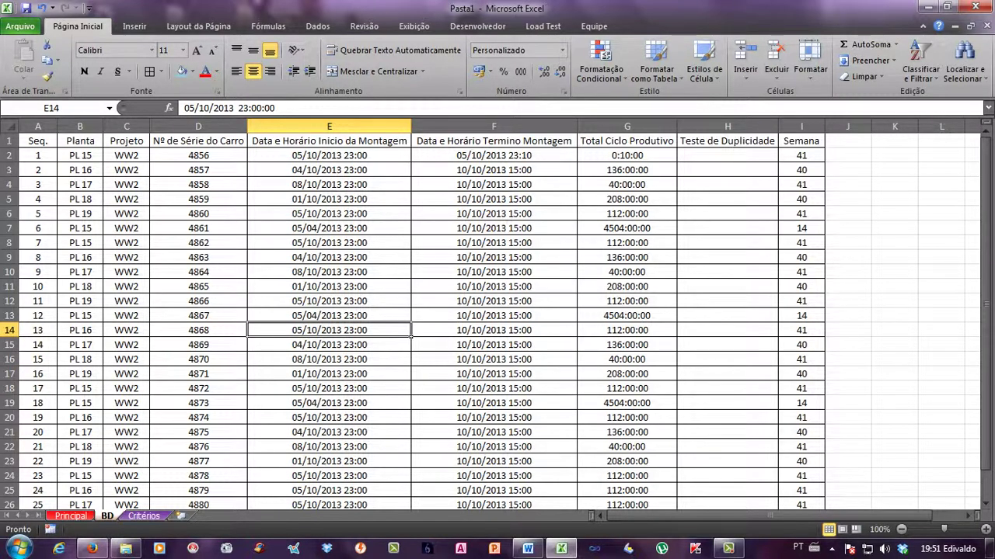
{"action": "left_click", "coordinate": [494, 330]}
{"action": "left_click", "coordinate": [627, 331]}
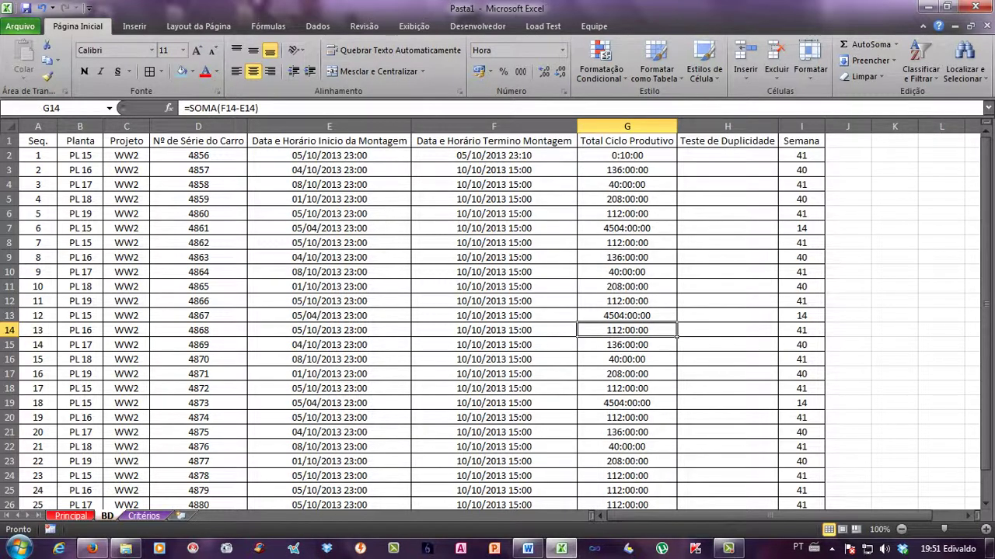
Look through the Seq., Planta and Projeto columns of the BD sheet's records
{"action": "left_click", "coordinate": [38, 287]}
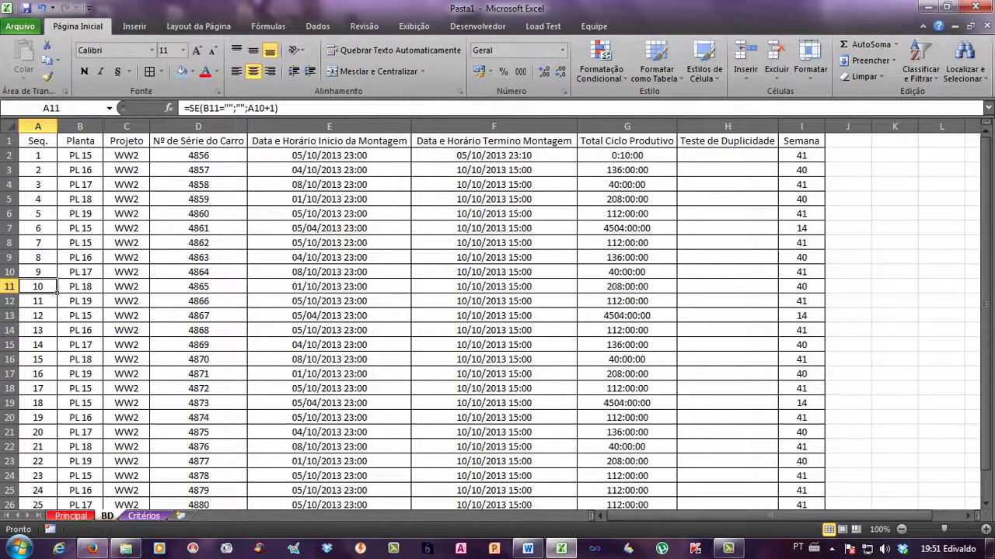
{"action": "left_click", "coordinate": [81, 156]}
{"action": "left_click_drag", "start_coordinate": [80, 156], "coordinate": [80, 184]}
{"action": "left_click", "coordinate": [80, 184]}
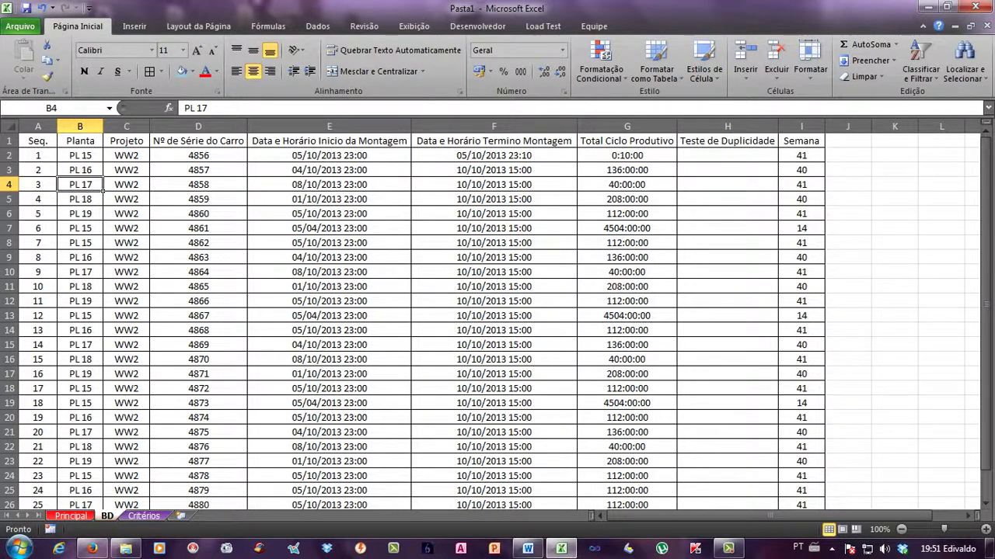
{"action": "left_click", "coordinate": [80, 170]}
{"action": "scroll", "coordinate": [497, 318], "scroll_direction": "down", "scroll_amount": 1}
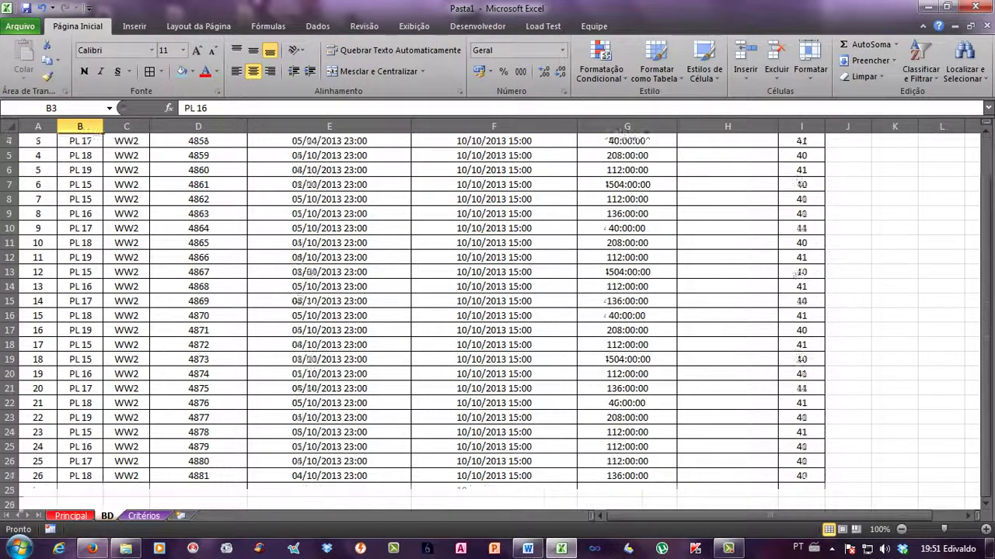
{"action": "scroll", "coordinate": [497, 319], "scroll_direction": "up", "scroll_amount": 1}
{"action": "left_click", "coordinate": [127, 242]}
{"action": "left_click", "coordinate": [126, 155]}
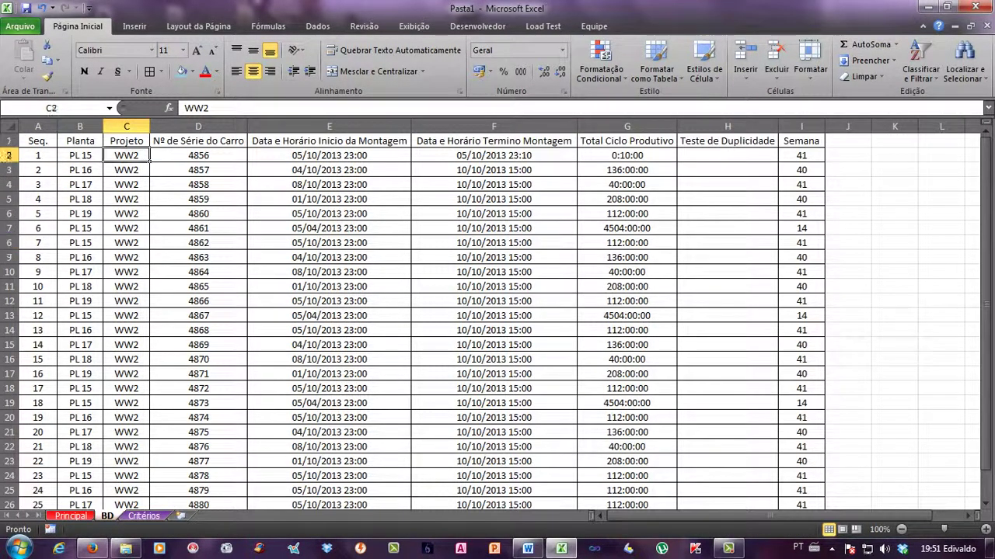
{"action": "left_click", "coordinate": [37, 155]}
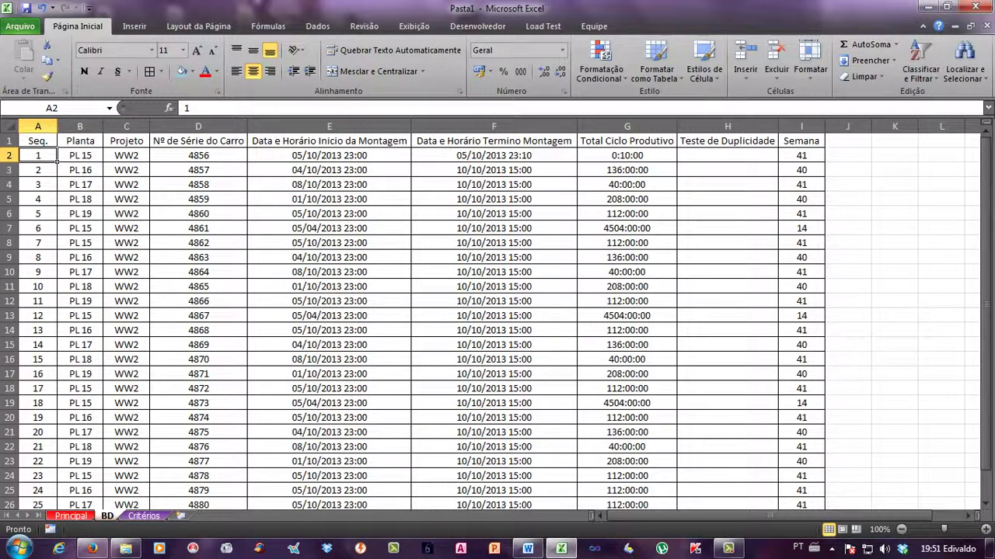
Return to the Principal sheet and review the result cells for total produced per plant and for all plants
{"action": "left_click", "coordinate": [70, 515]}
{"action": "left_click", "coordinate": [221, 281]}
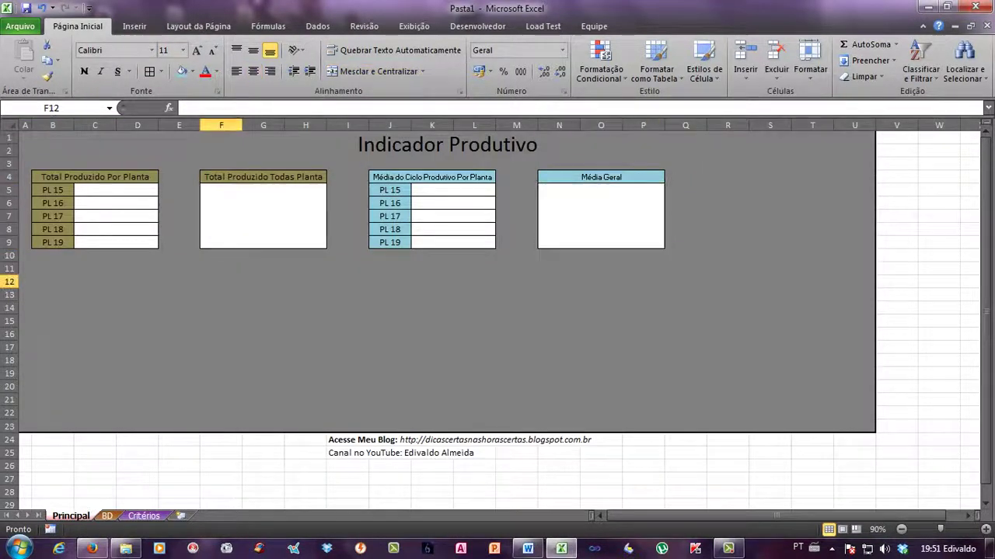
{"action": "left_click", "coordinate": [489, 203]}
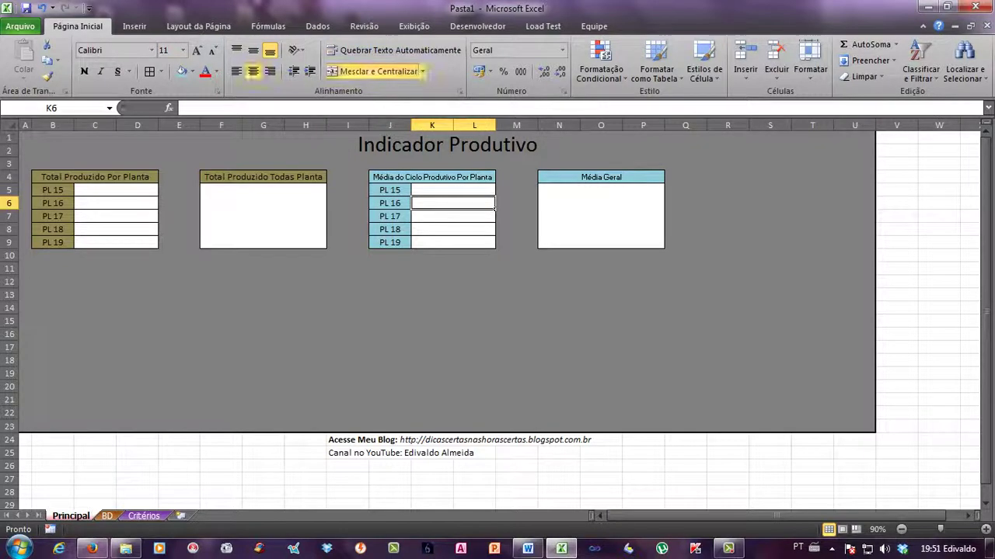
{"action": "left_click", "coordinate": [156, 194]}
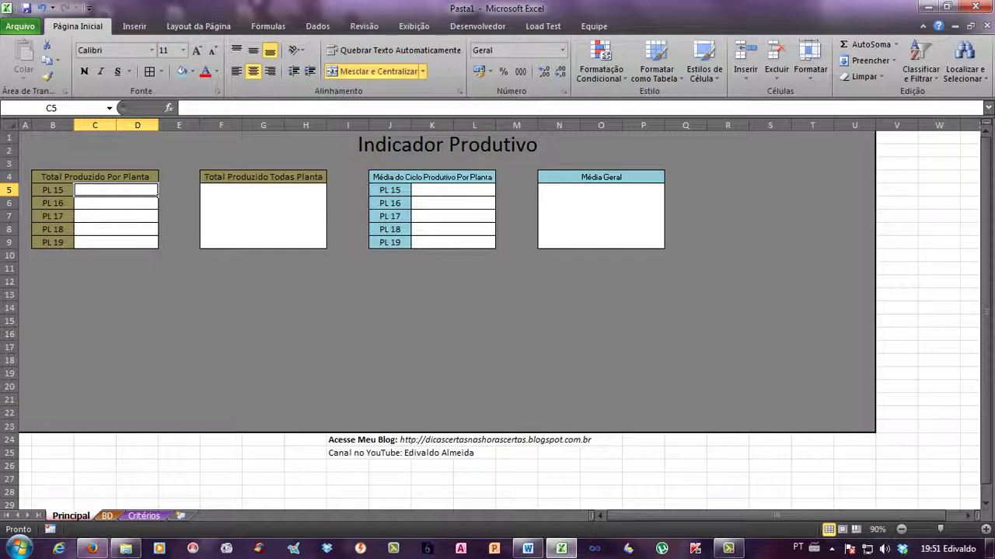
{"action": "left_click", "coordinate": [324, 245]}
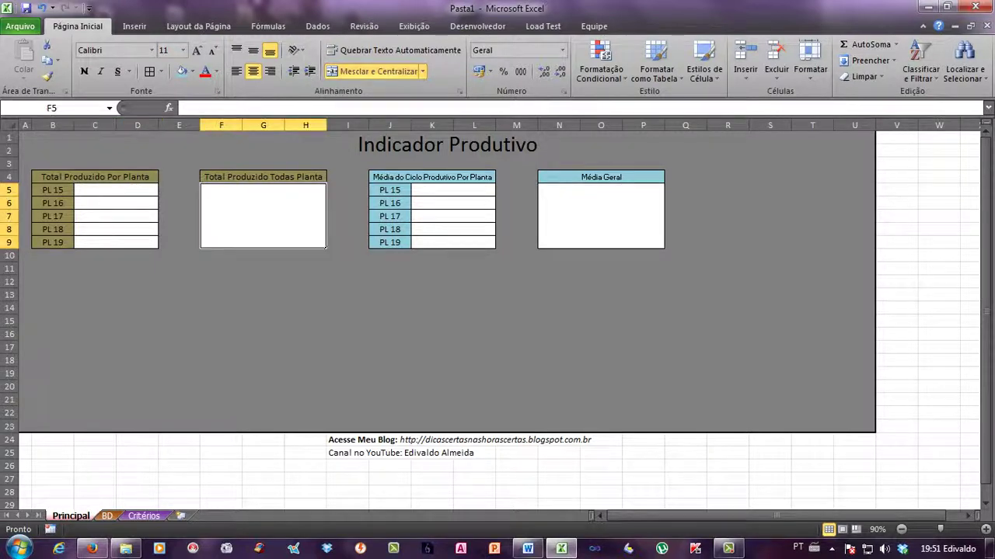
{"action": "left_click_drag", "start_coordinate": [116, 190], "coordinate": [139, 243]}
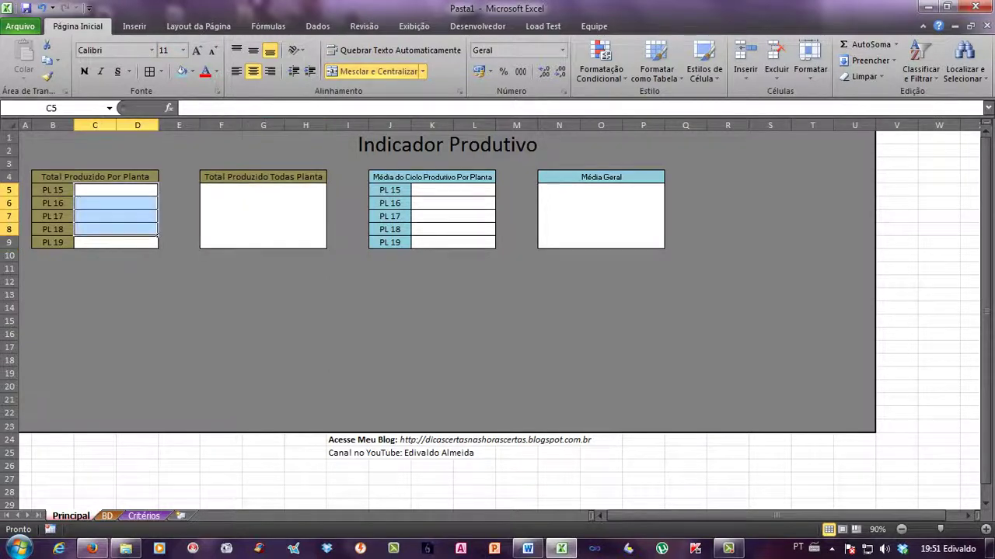
Review the average cycle cells for PL 15 to PL 19 and the general average result cell
{"action": "left_click", "coordinate": [495, 196]}
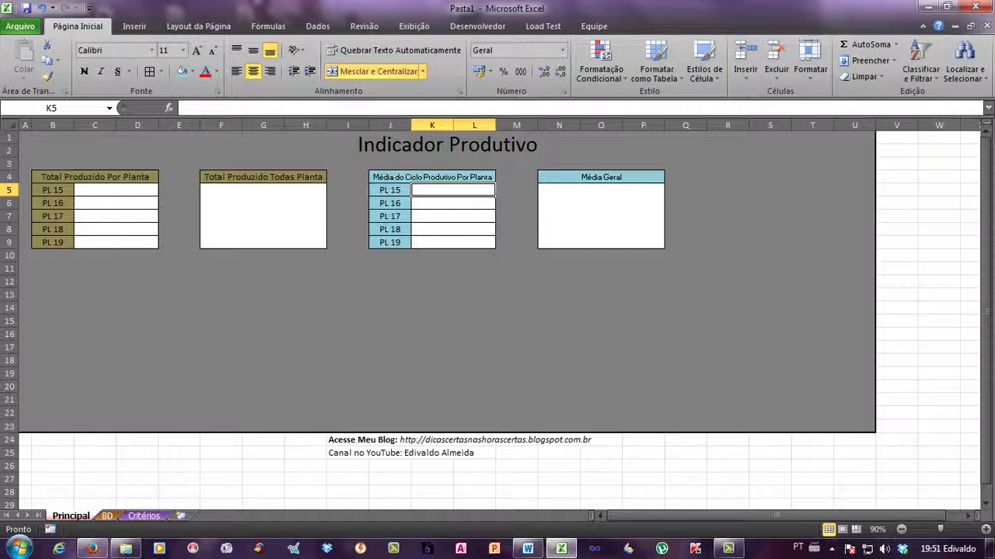
{"action": "left_click", "coordinate": [494, 218]}
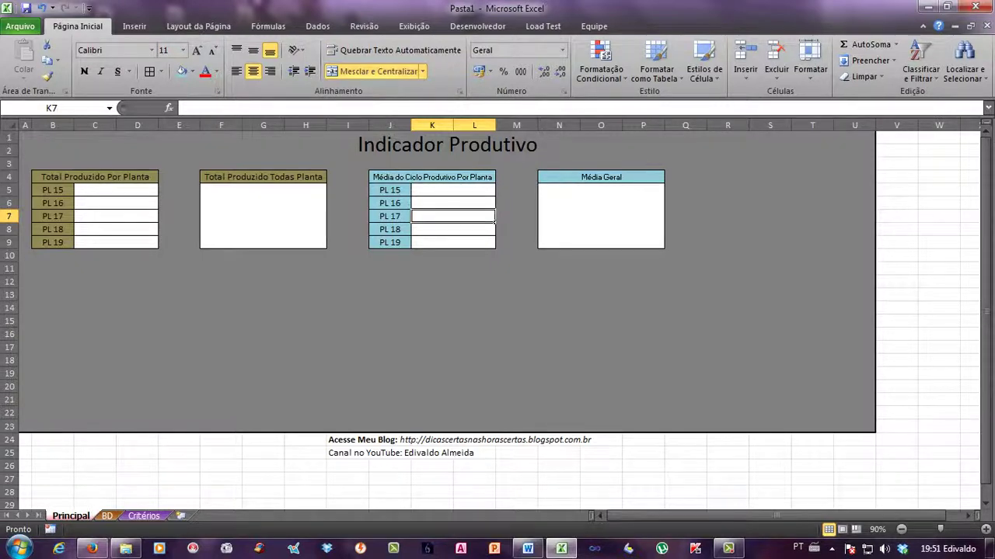
{"action": "left_click", "coordinate": [494, 194]}
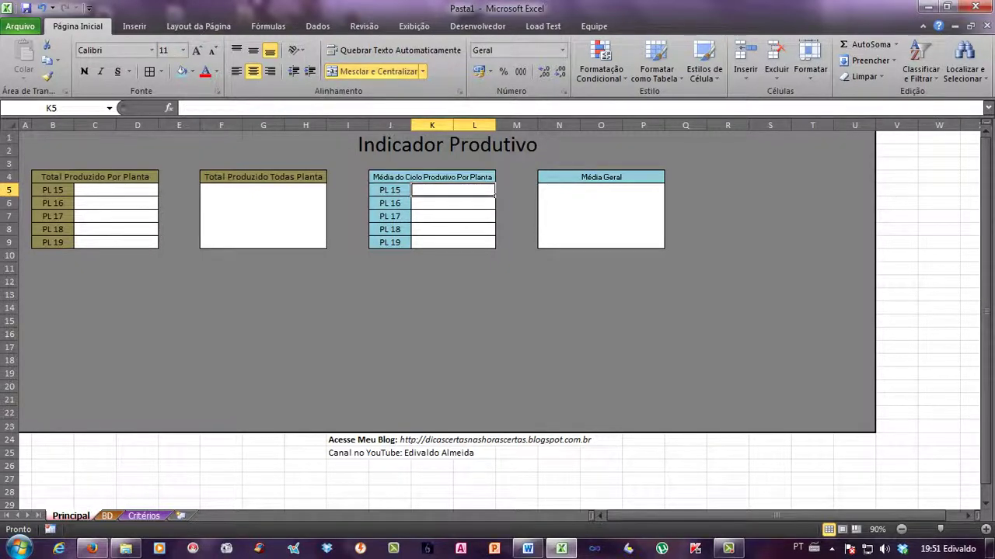
{"action": "key", "text": "Up"}
{"action": "key", "text": "Down"}
{"action": "left_click", "coordinate": [601, 216]}
{"action": "left_click_drag", "start_coordinate": [452, 190], "coordinate": [452, 242]}
{"action": "left_click", "coordinate": [601, 216]}
{"action": "left_click_drag", "start_coordinate": [452, 191], "coordinate": [452, 254]}
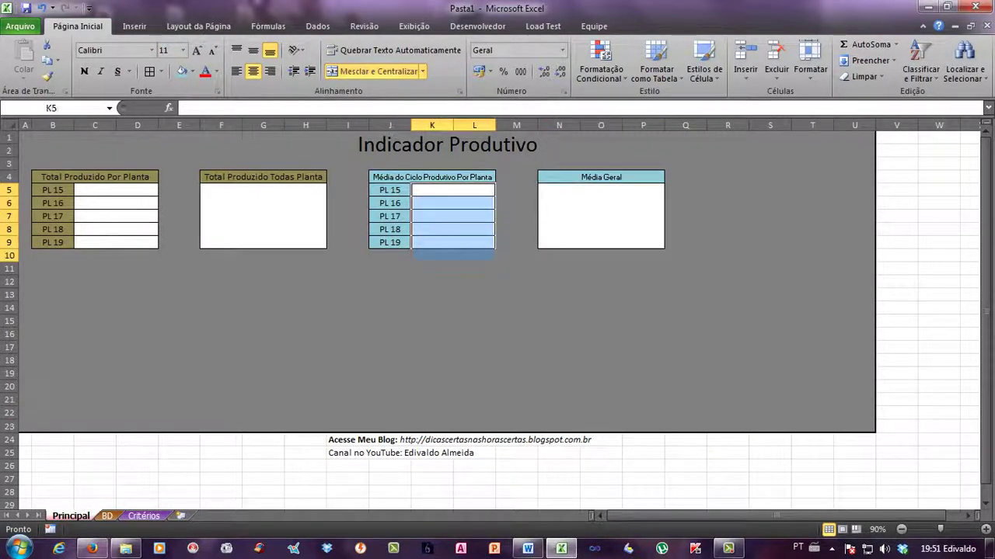
{"action": "left_click", "coordinate": [600, 216]}
{"action": "left_click", "coordinate": [138, 295]}
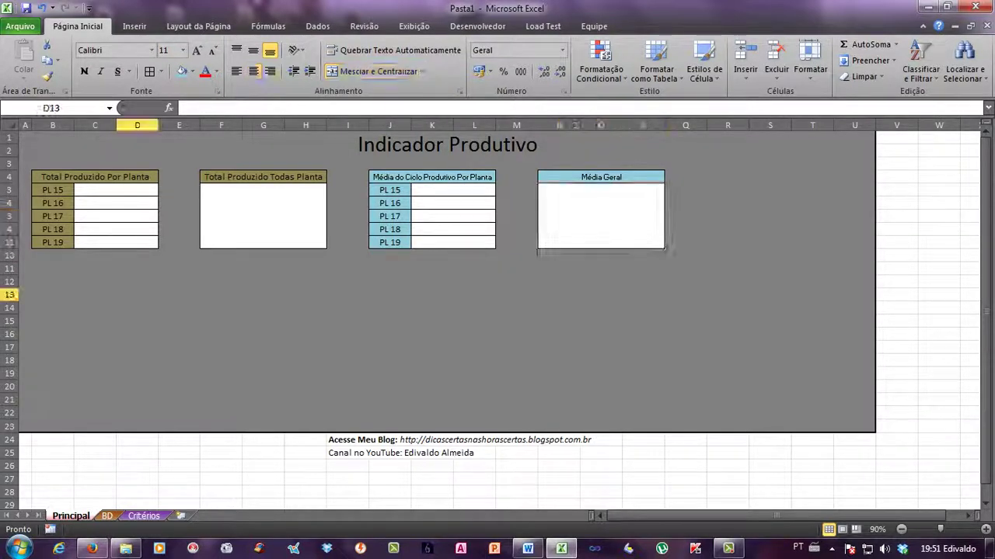
Duplicate the Total Produzido Por Planta table (B4:D9) into two new blocks starting at cells F12 and J12
{"action": "left_click_drag", "start_coordinate": [54, 177], "coordinate": [158, 247]}
{"action": "key", "text": "ctrl+c"}
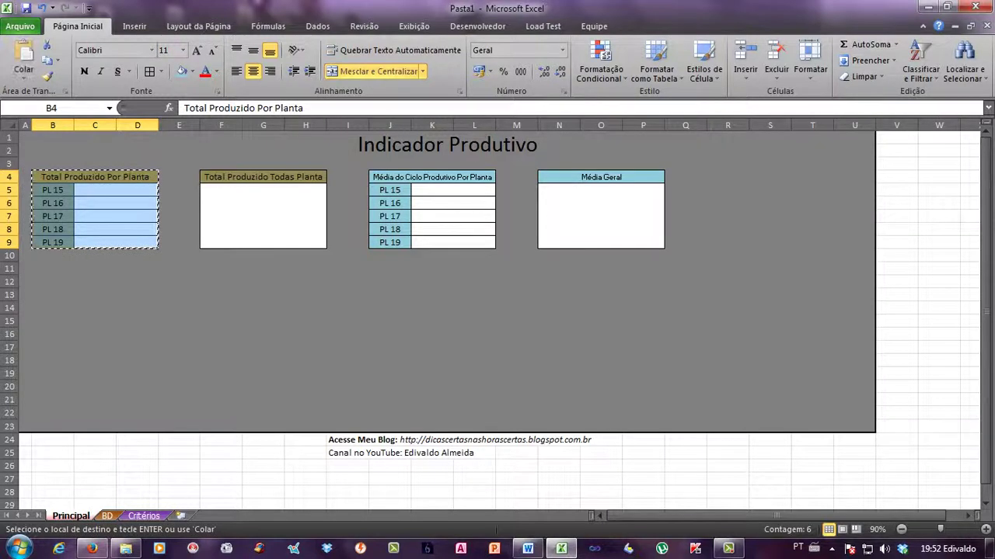
{"action": "left_click", "coordinate": [221, 295]}
{"action": "left_click", "coordinate": [221, 282]}
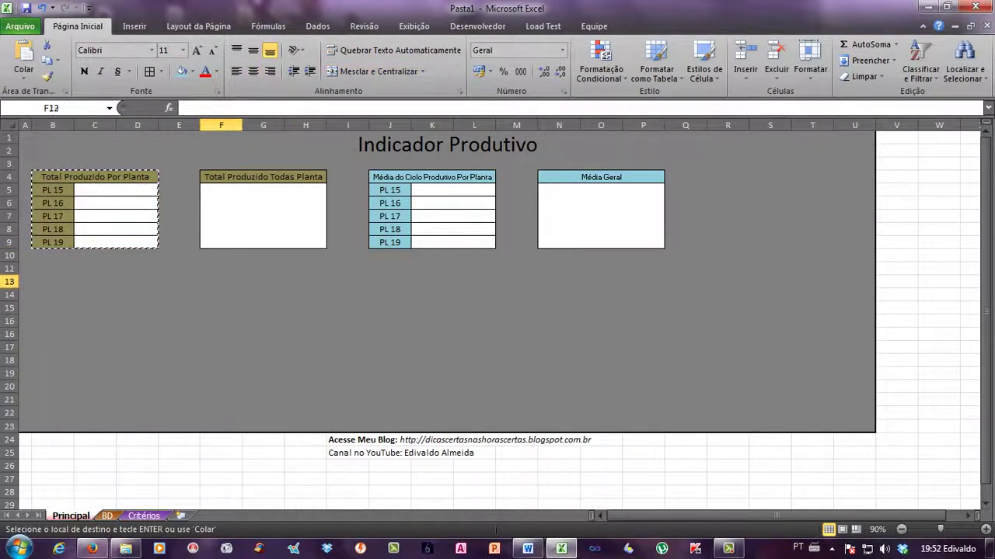
{"action": "key", "text": "ctrl+v"}
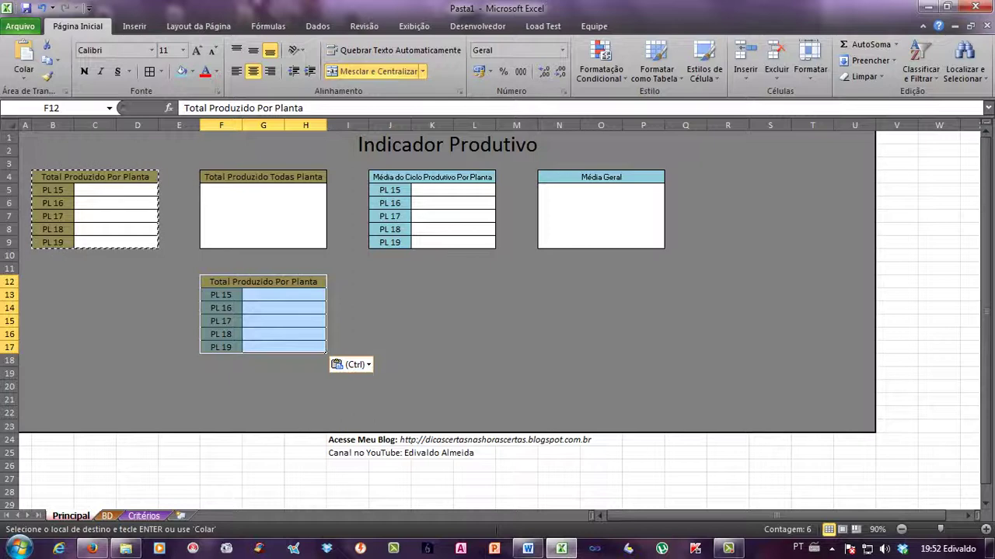
{"action": "left_click", "coordinate": [390, 283]}
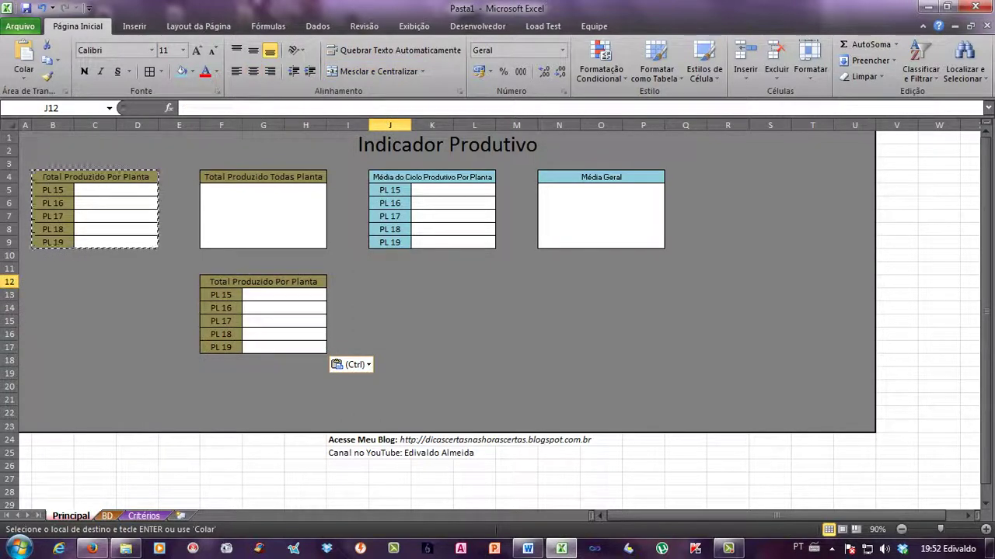
{"action": "key", "text": "ctrl+v"}
Change the header of the copied table at F12 to "Manor Ciclo Produtivo"
{"action": "left_click", "coordinate": [264, 282]}
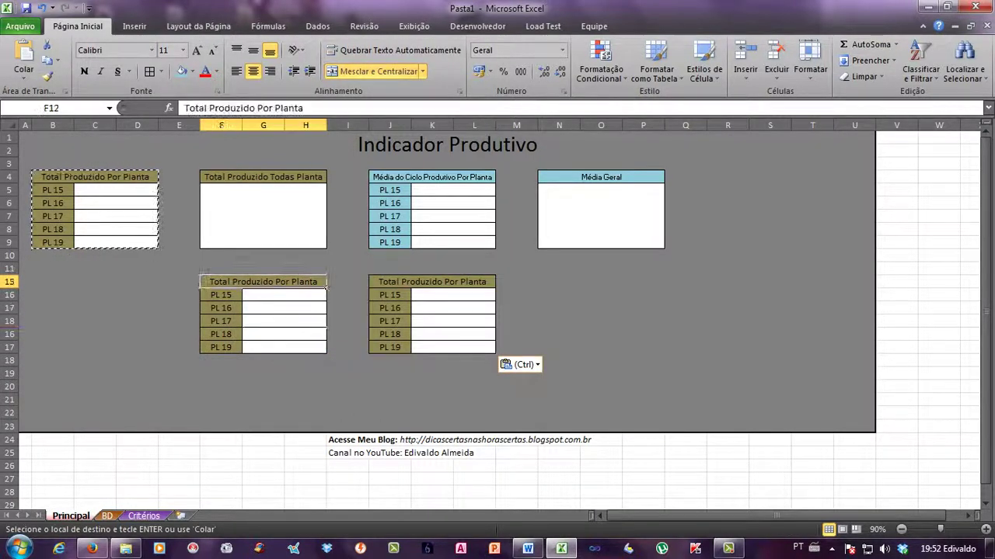
{"action": "key", "text": "Escape"}
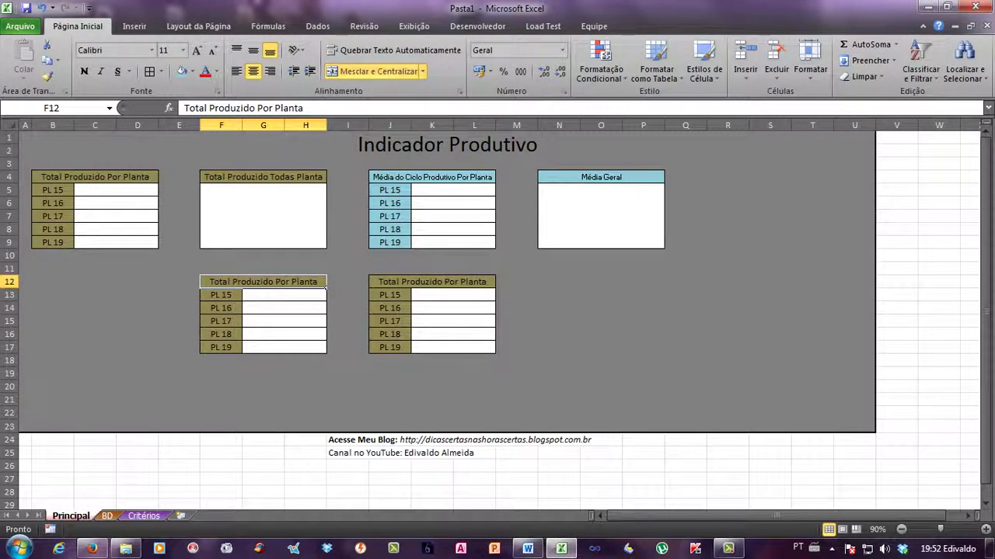
{"action": "type", "text": "Manor"}
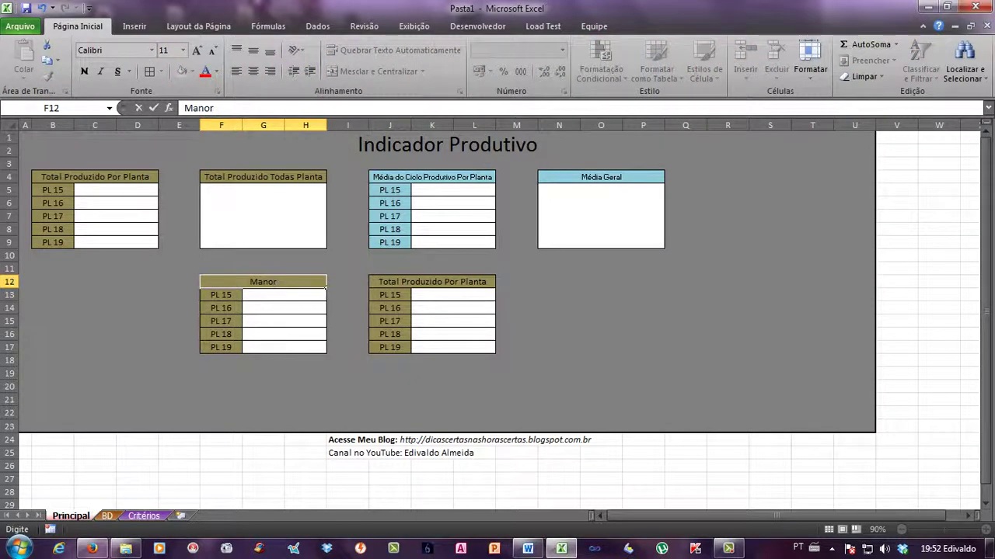
{"action": "type", "text": " Ciclo Pr"}
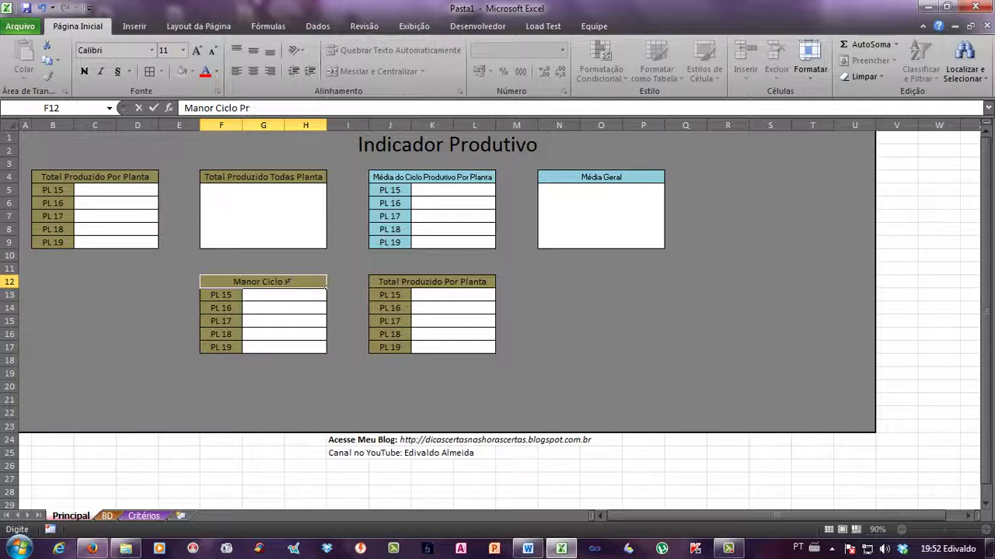
{"action": "type", "text": "odutivo"}
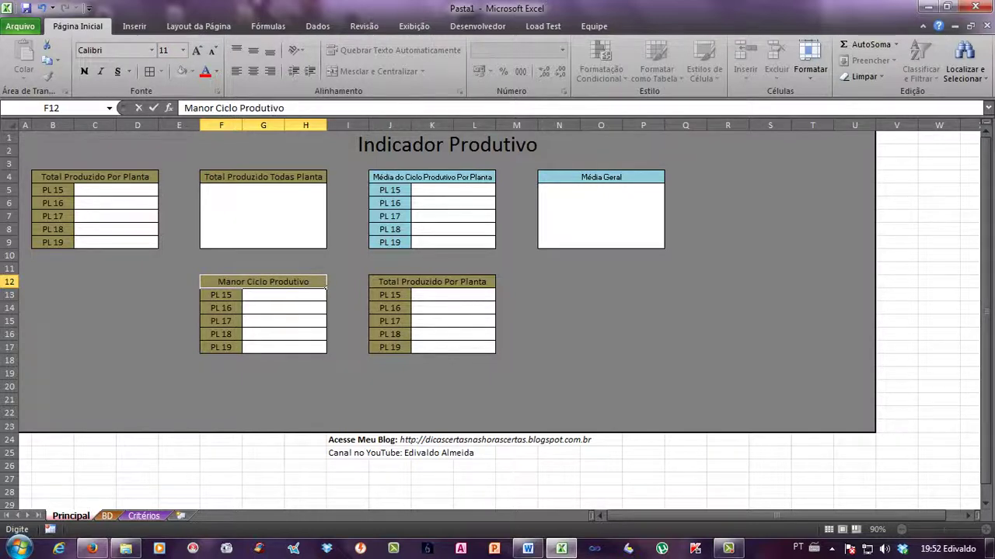
{"action": "left_click", "coordinate": [283, 321]}
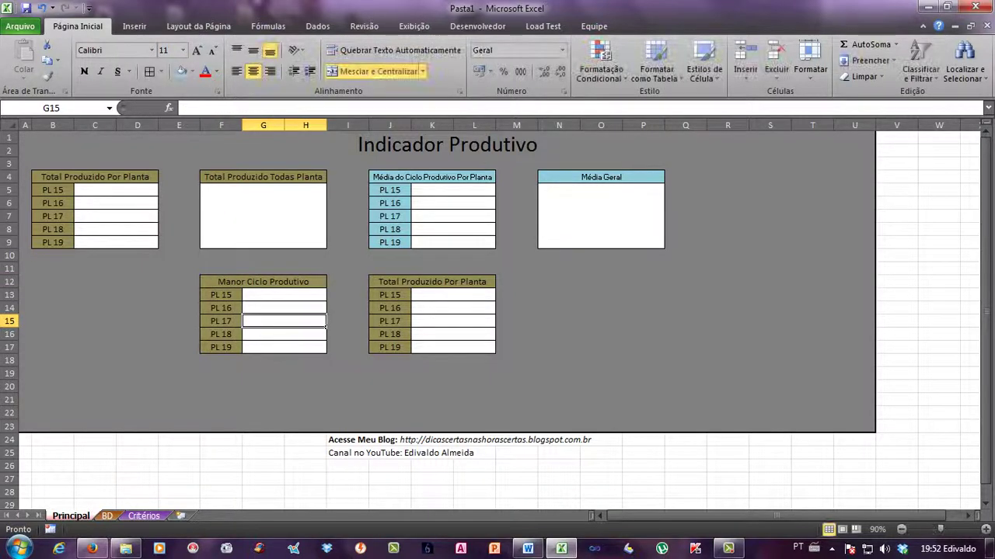
Change the header of the copied table at J12 to "Maior Ciclo Produtivo"
{"action": "left_click", "coordinate": [264, 282]}
{"action": "left_click", "coordinate": [432, 282]}
{"action": "type", "text": "M"}
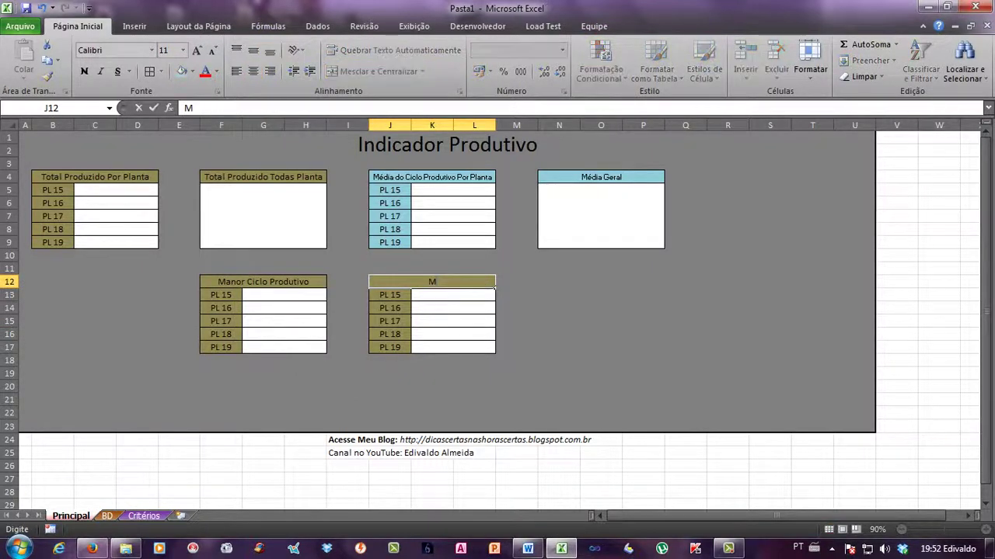
{"action": "type", "text": "aior Ciclo"}
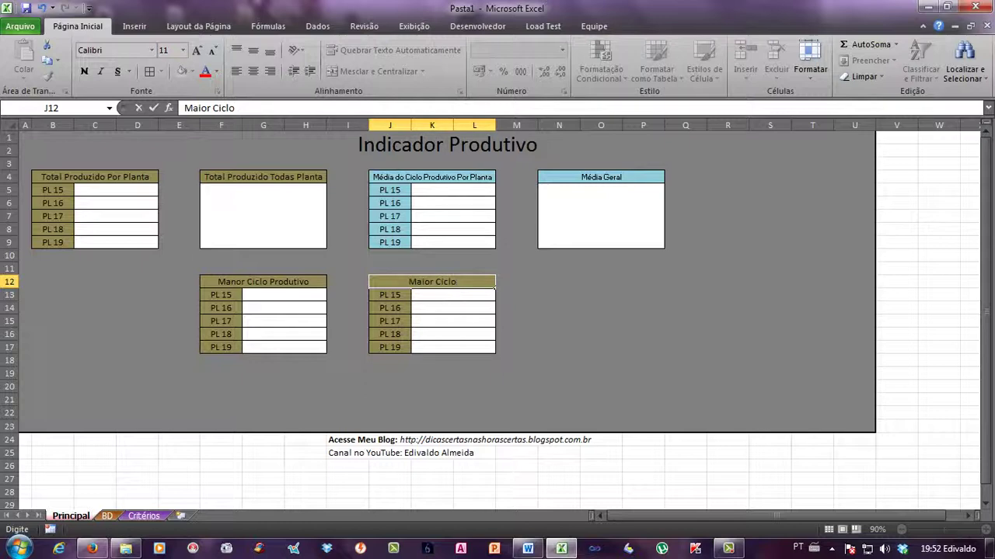
{"action": "type", "text": " Prod"}
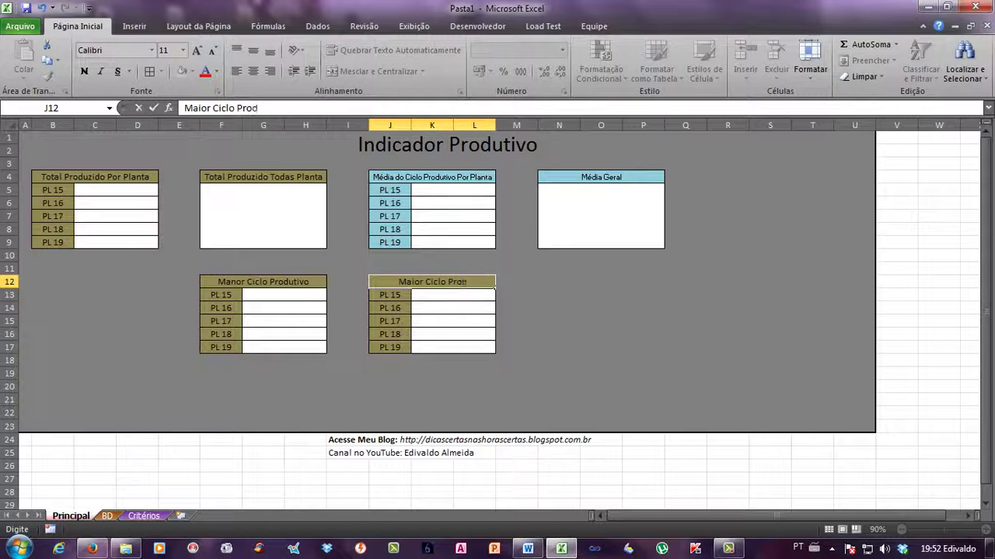
{"action": "type", "text": "utivo"}
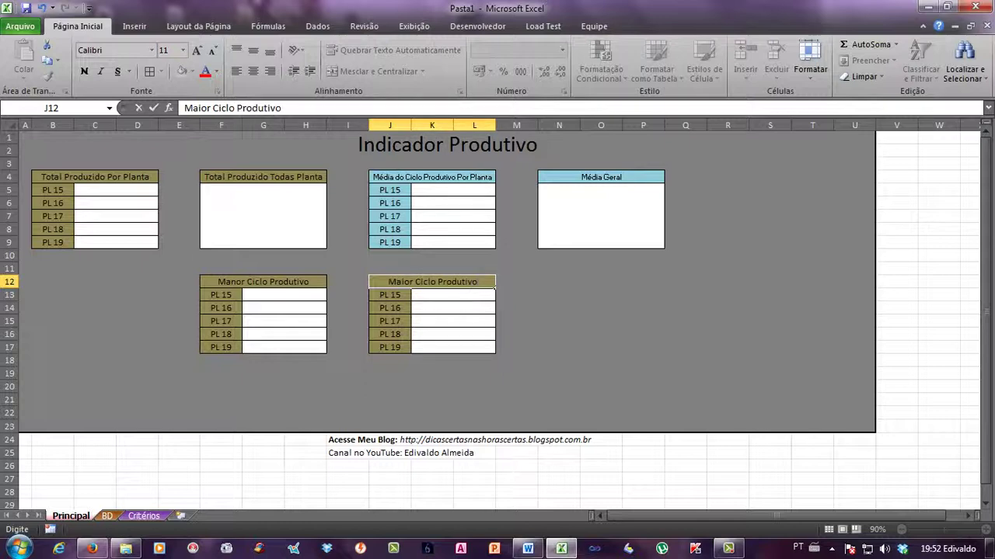
{"action": "left_click", "coordinate": [453, 348]}
{"action": "left_click", "coordinate": [453, 295]}
{"action": "left_click", "coordinate": [220, 296]}
{"action": "left_click", "coordinate": [283, 295]}
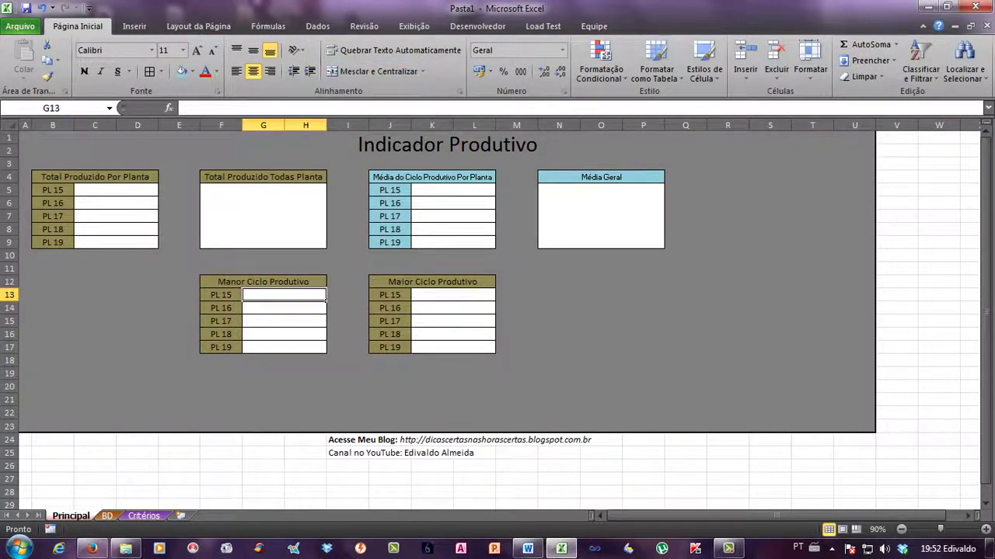
{"action": "left_click", "coordinate": [220, 296]}
{"action": "left_click", "coordinate": [389, 269]}
{"action": "left_click", "coordinate": [432, 282]}
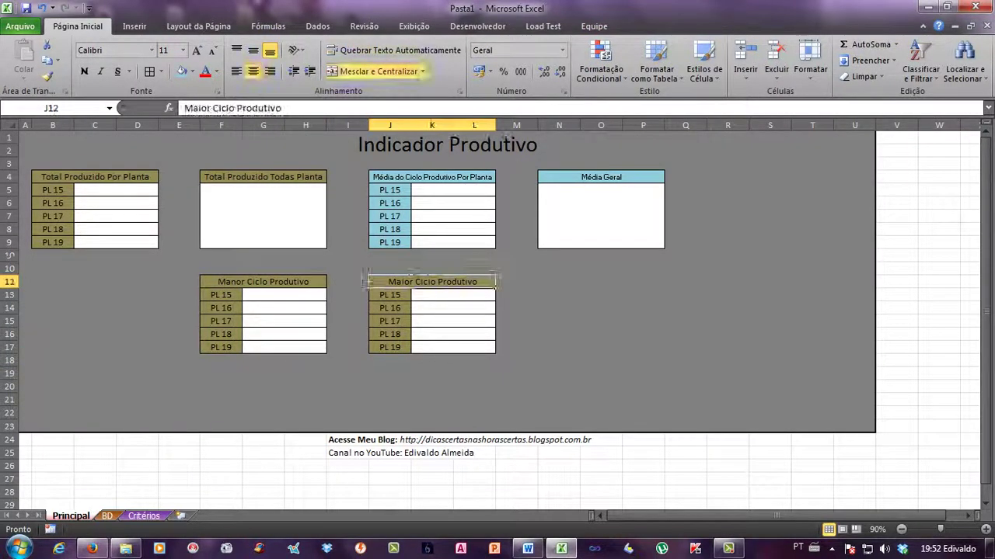
Fill the header and the PL 15 to PL 19 labels of the Manor Ciclo Produtivo table with light orange
{"action": "left_click", "coordinate": [323, 284]}
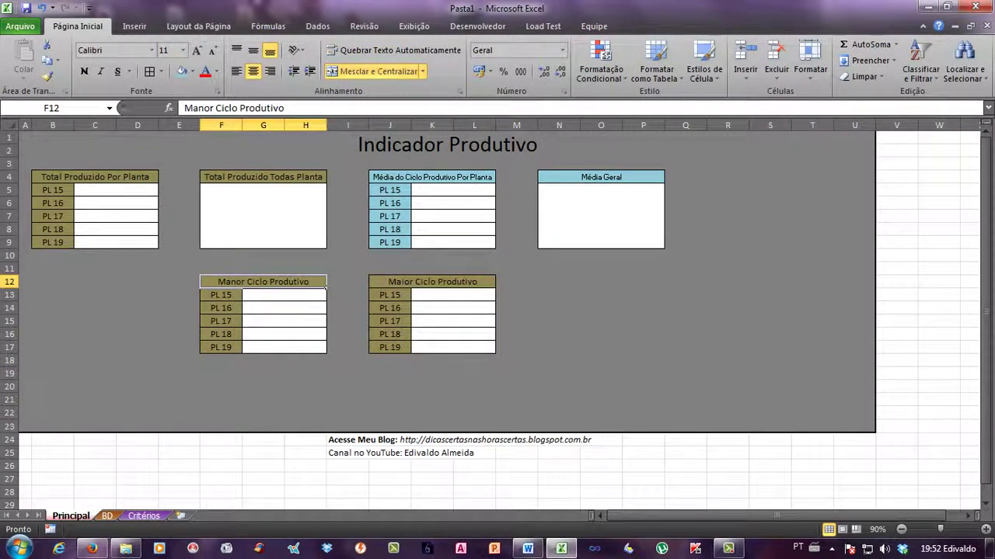
{"action": "left_click_drag", "start_coordinate": [221, 295], "coordinate": [220, 347]}
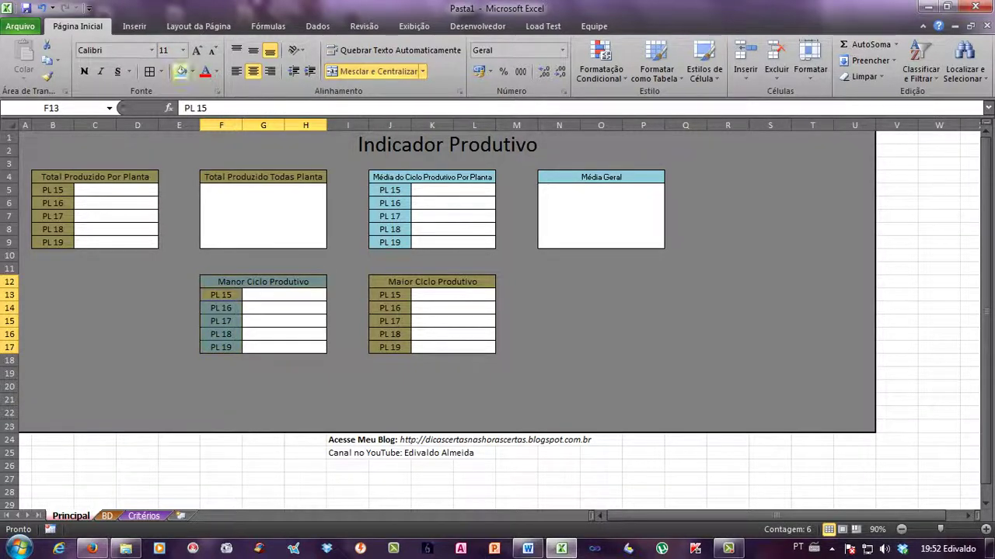
{"action": "left_click", "coordinate": [192, 70]}
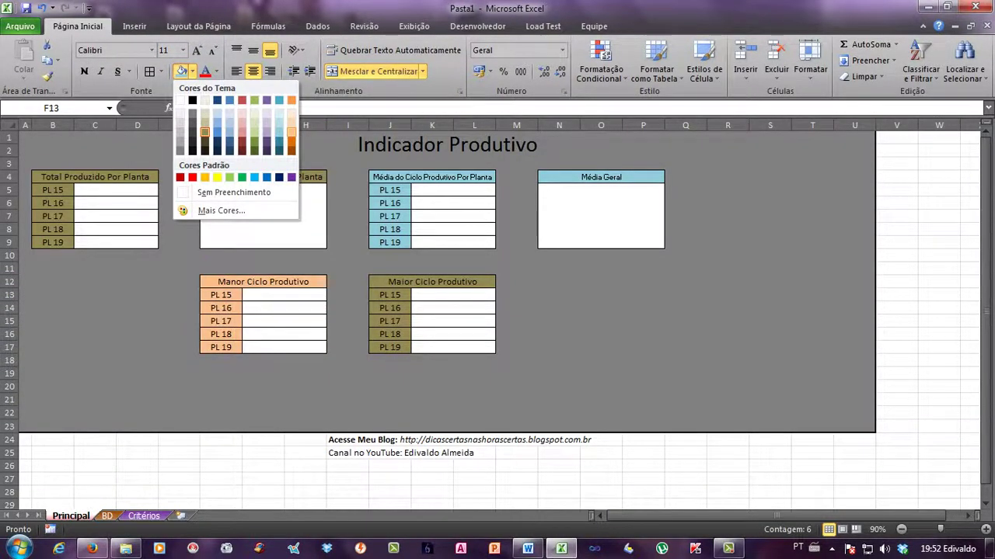
{"action": "left_click", "coordinate": [204, 132]}
Fill the header and the PL 15 to PL 19 labels of the Maior Ciclo Produtivo table with light purple
{"action": "left_click_drag", "start_coordinate": [388, 284], "coordinate": [494, 340]}
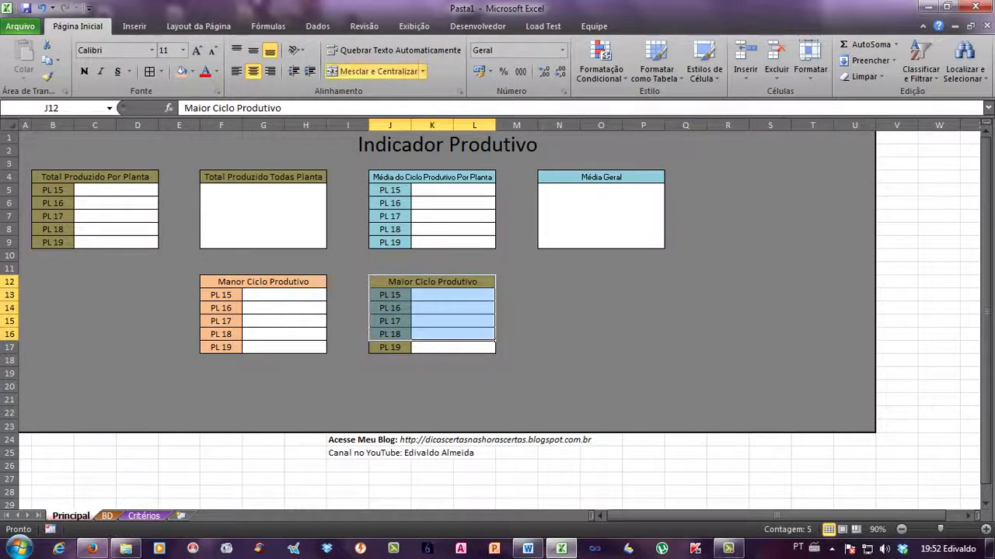
{"action": "left_click", "coordinate": [419, 282]}
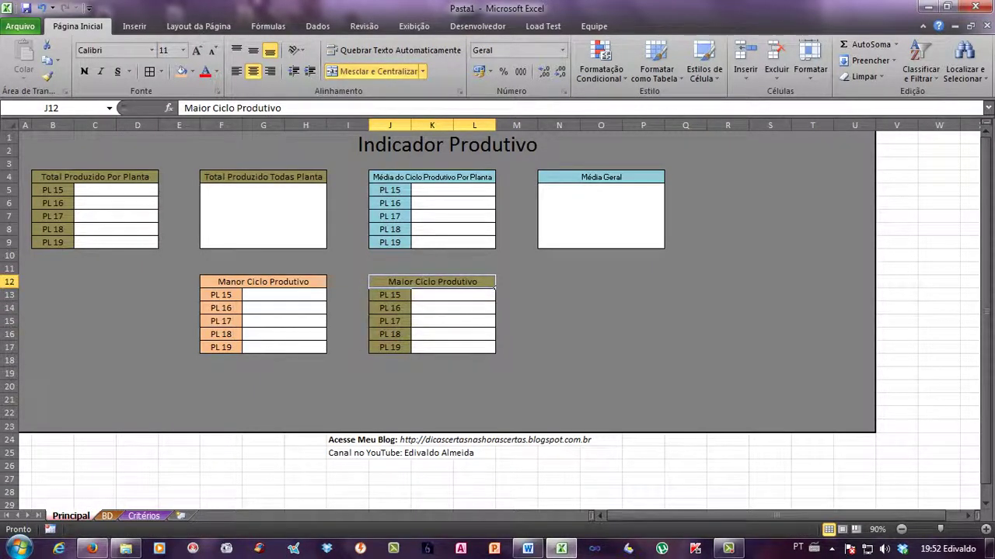
{"action": "left_click_drag", "start_coordinate": [390, 295], "coordinate": [390, 347]}
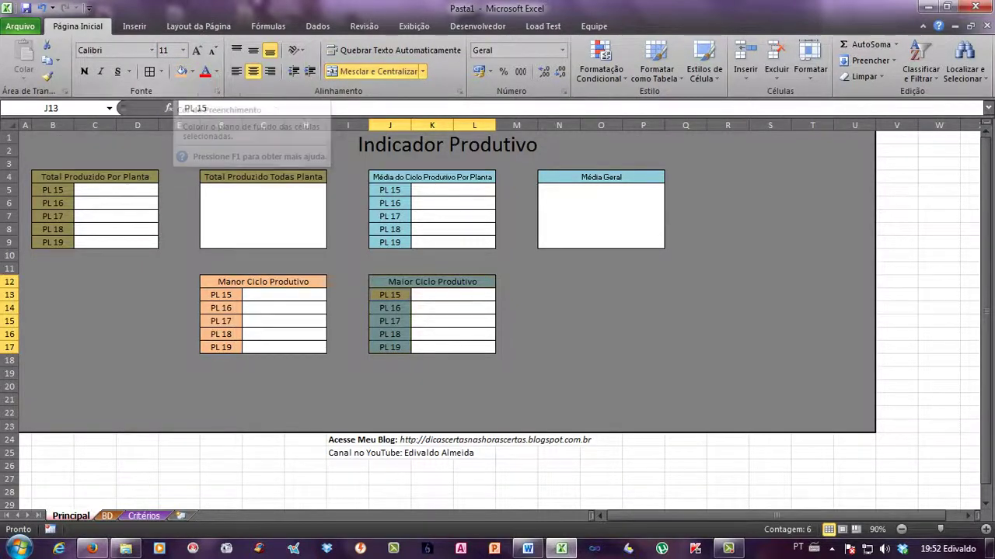
{"action": "left_click", "coordinate": [192, 71]}
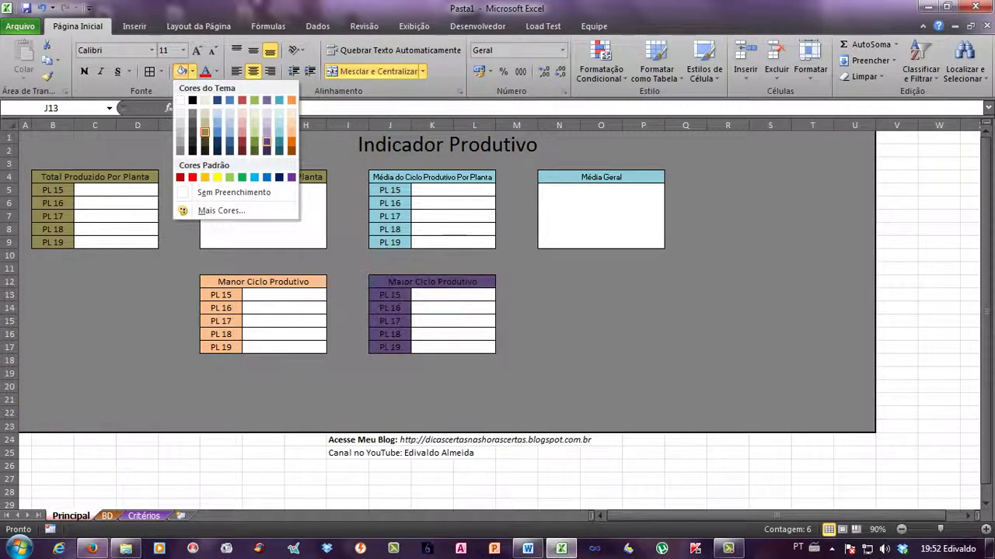
{"action": "left_click", "coordinate": [267, 132]}
{"action": "left_click", "coordinate": [453, 308]}
Review the result cells of the production total and cycle tables and the free area beneath them
{"action": "left_click", "coordinate": [432, 282]}
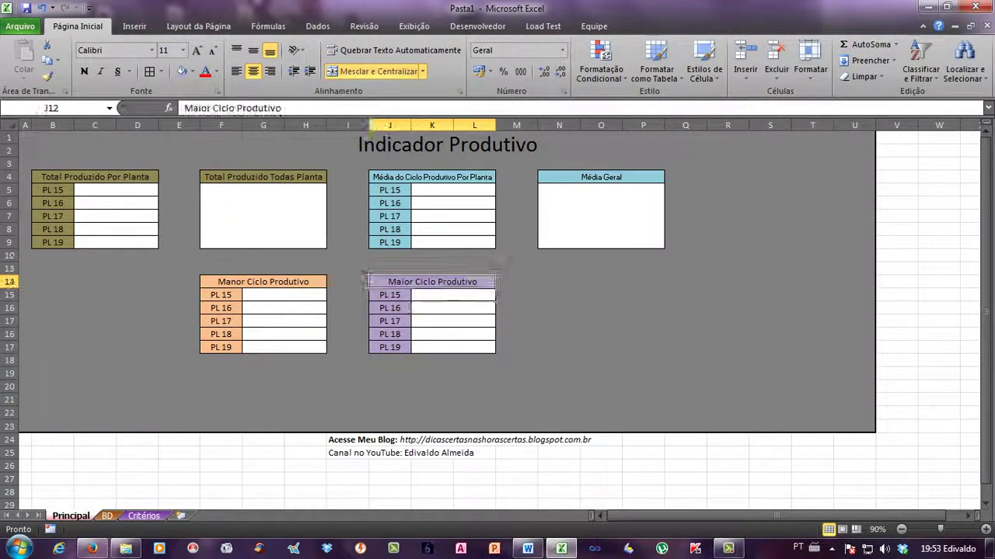
{"action": "left_click", "coordinate": [285, 295]}
{"action": "left_click", "coordinate": [116, 190]}
{"action": "left_click", "coordinate": [263, 216]}
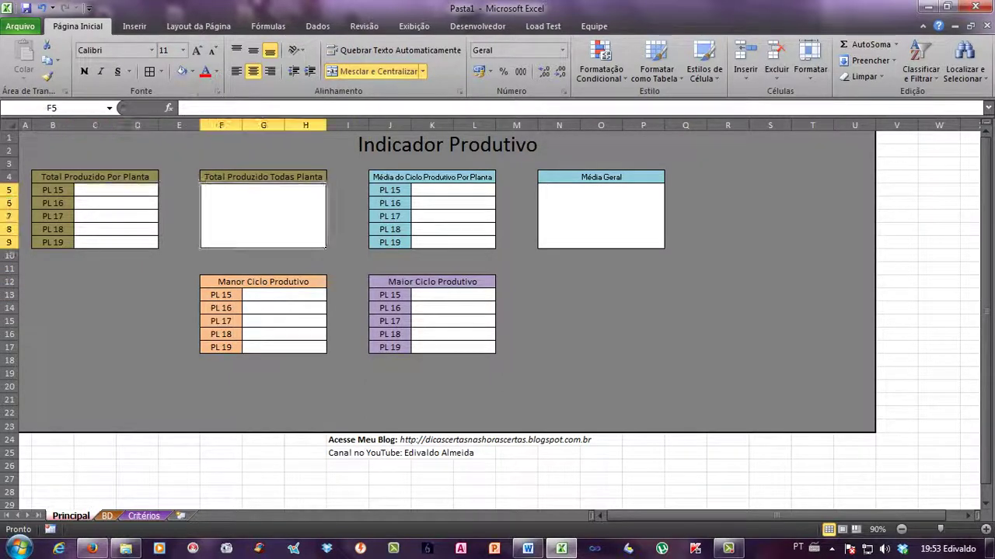
{"action": "left_click", "coordinate": [125, 191]}
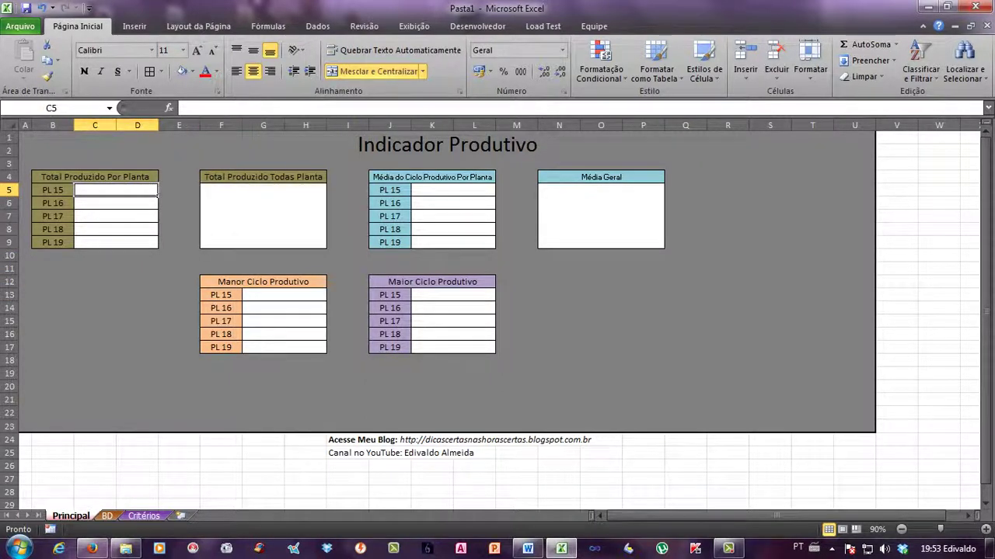
{"action": "left_click", "coordinate": [96, 387]}
{"action": "left_click", "coordinate": [178, 374]}
{"action": "left_click", "coordinate": [284, 348]}
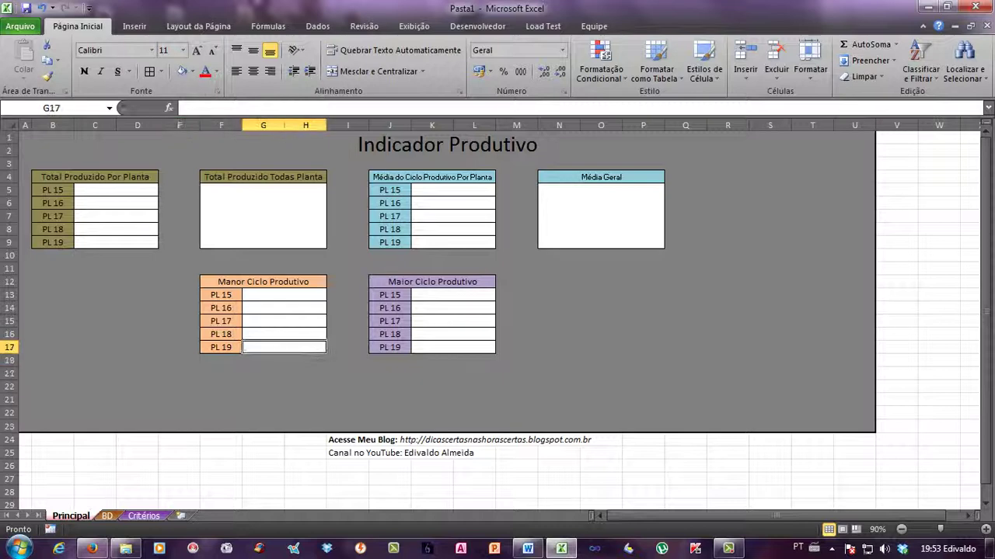
{"action": "left_click", "coordinate": [137, 387]}
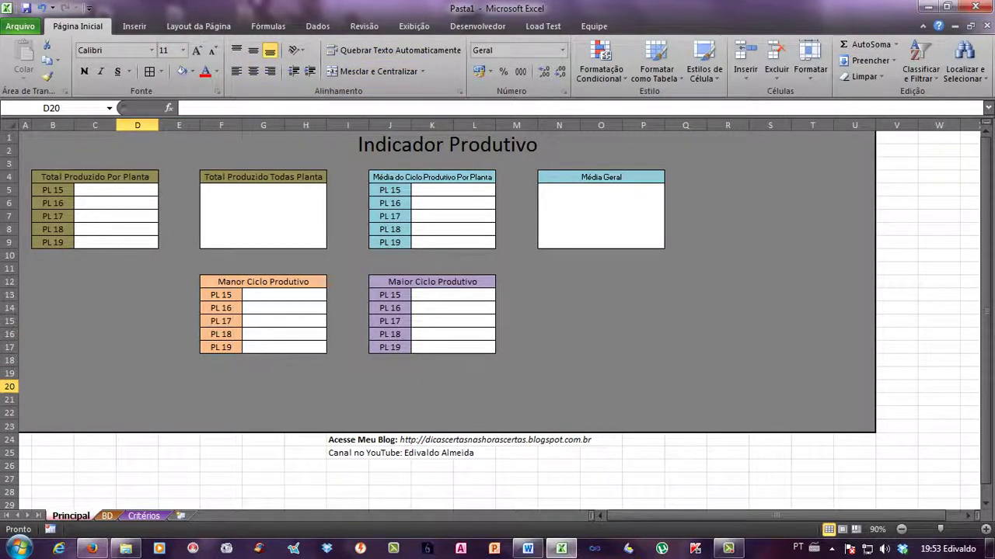
Enter the label "Pesquisar" in cell B19 beneath the tables
{"action": "left_click", "coordinate": [53, 374]}
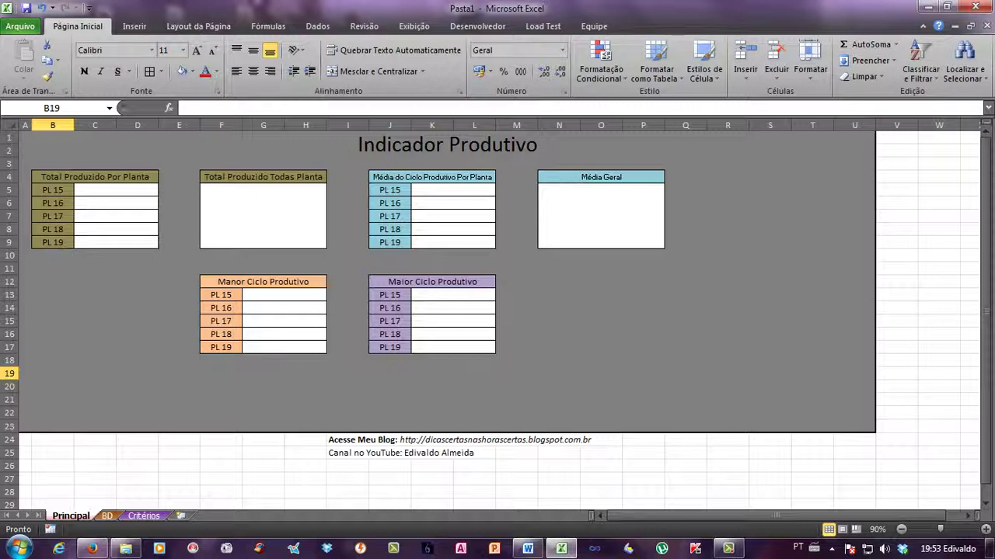
{"action": "type", "text": "P"}
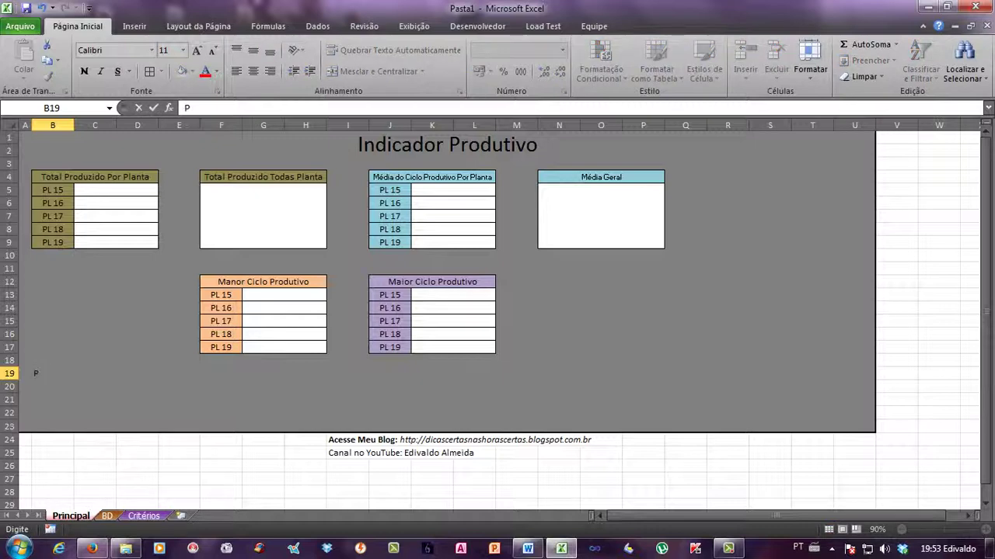
{"action": "type", "text": "esquisar"}
{"action": "key", "text": "Tab"}
{"action": "key", "text": "Tab"}
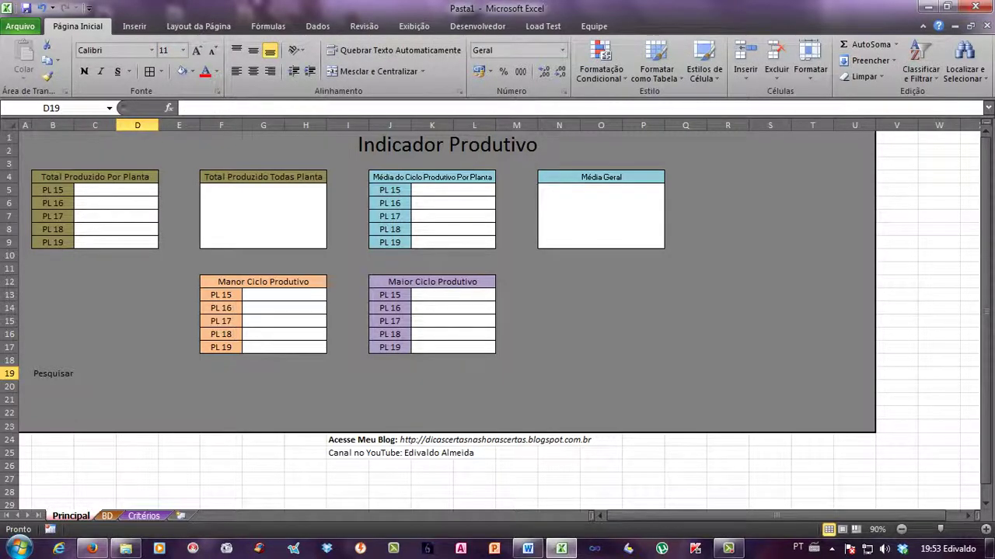
Extend the label in cell B19 to read "Pesquisar por Sequência Produzida"
{"action": "left_click", "coordinate": [53, 413]}
{"action": "left_click", "coordinate": [53, 374]}
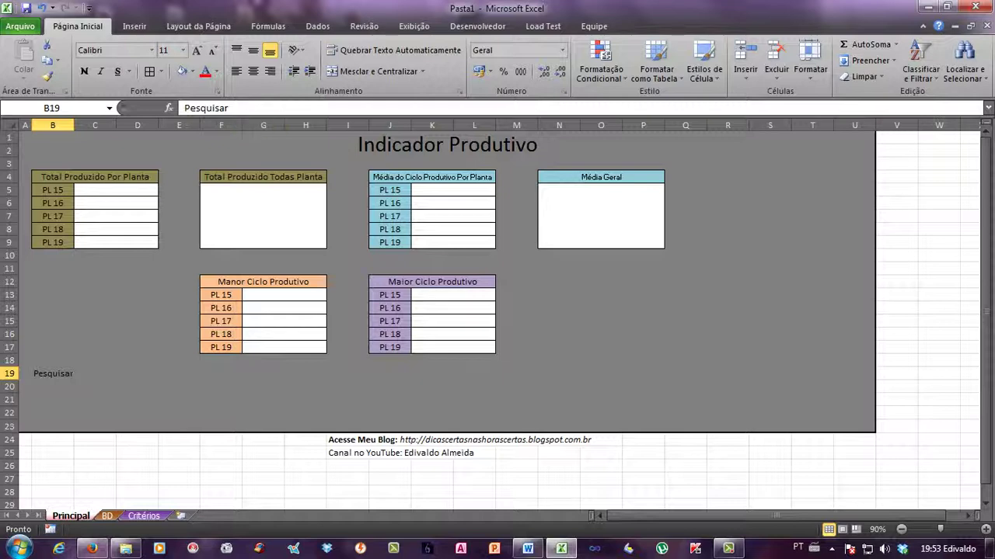
{"action": "left_click", "coordinate": [231, 108]}
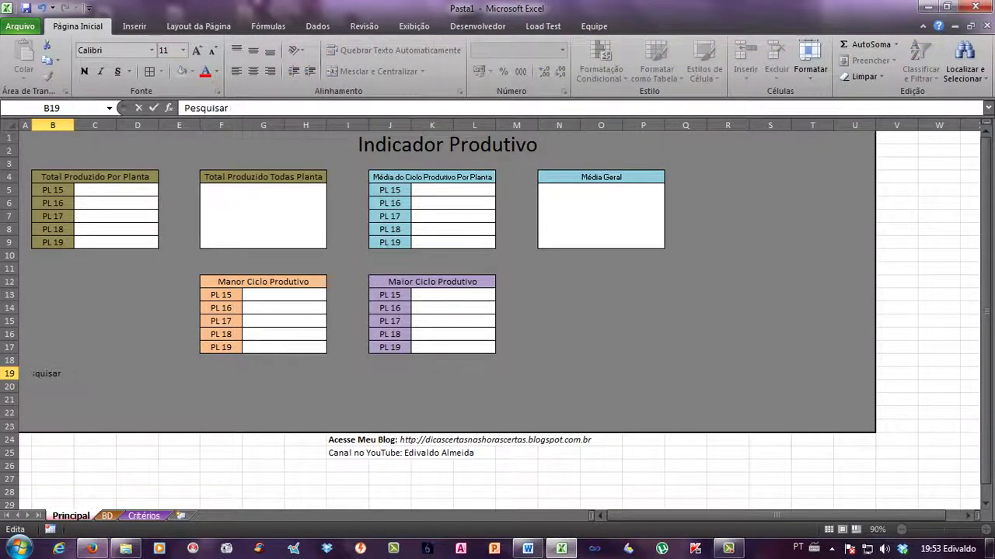
{"action": "type", "text": "por Sequência"}
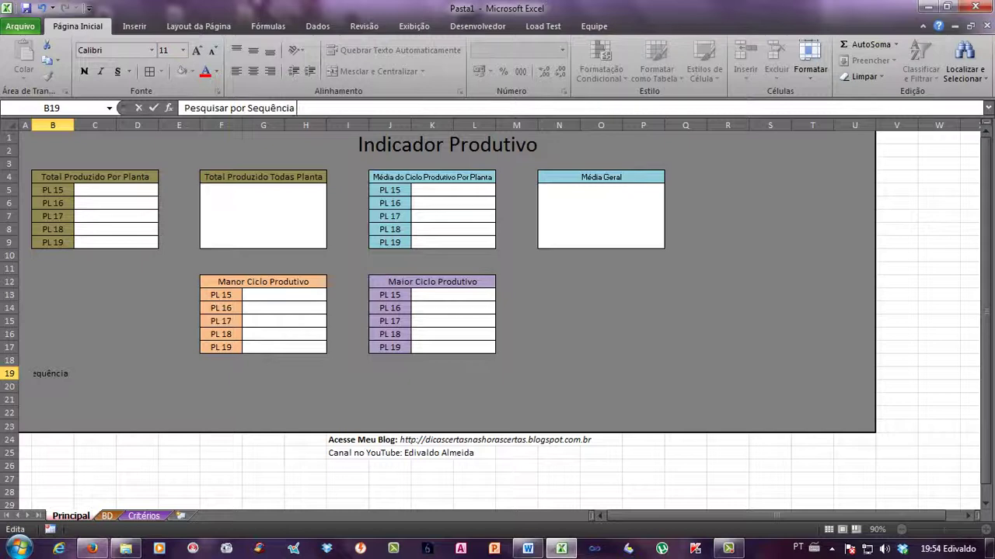
{"action": "type", "text": " Produzida"}
{"action": "key", "text": "Tab"}
{"action": "key", "text": "Left"}
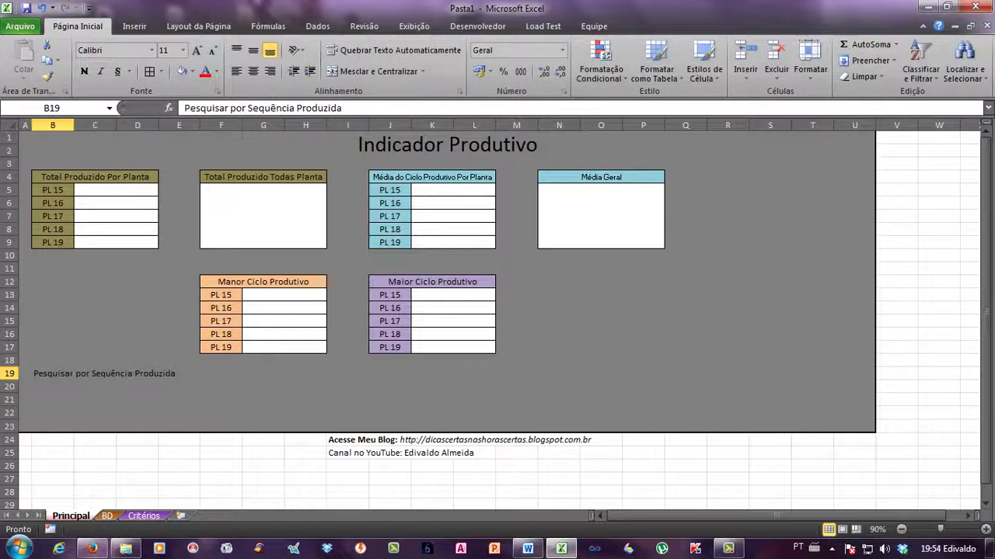
Examine the BD sheet's columns and the full record in row 13, from Seq. to Semana
{"action": "key", "text": "Right"}
{"action": "key", "text": "Right"}
{"action": "key", "text": "Left"}
{"action": "key", "text": "Left"}
{"action": "key", "text": "ctrl+Page_Down"}
{"action": "key", "text": "Down"}
{"action": "key", "text": "Down"}
{"action": "key", "text": "Down"}
{"action": "key", "text": "Down"}
{"action": "key", "text": "Down"}
{"action": "key", "text": "Down"}
{"action": "key", "text": "Down"}
{"action": "key", "text": "Down"}
{"action": "key", "text": "Down"}
{"action": "key", "text": "Down"}
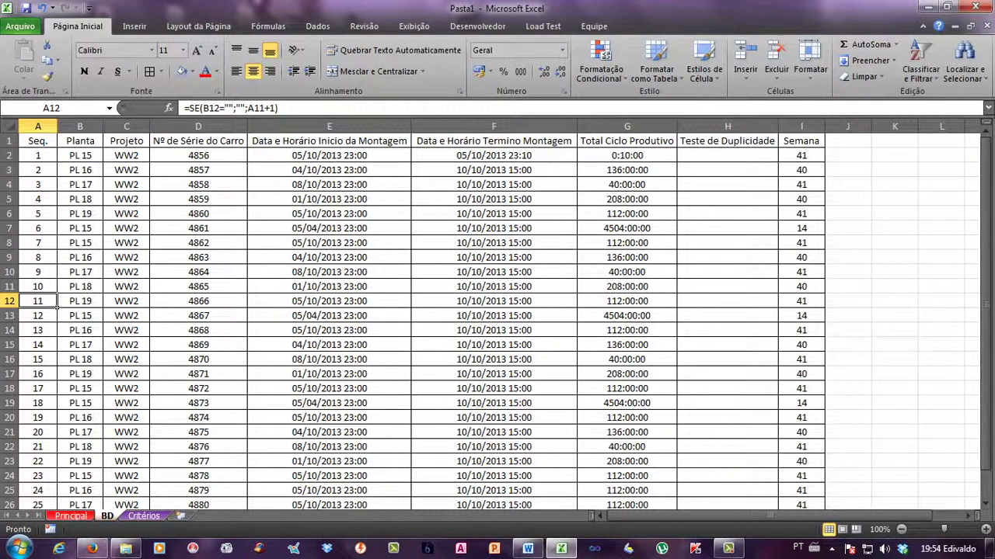
{"action": "key", "text": "Down"}
{"action": "key", "text": "shift+Right"}
{"action": "key", "text": "shift+Right"}
{"action": "key", "text": "shift+Right"}
{"action": "key", "text": "shift+Right"}
{"action": "key", "text": "shift+Right"}
{"action": "key", "text": "shift+Right"}
{"action": "key", "text": "shift+Right"}
{"action": "key", "text": "shift+Right"}
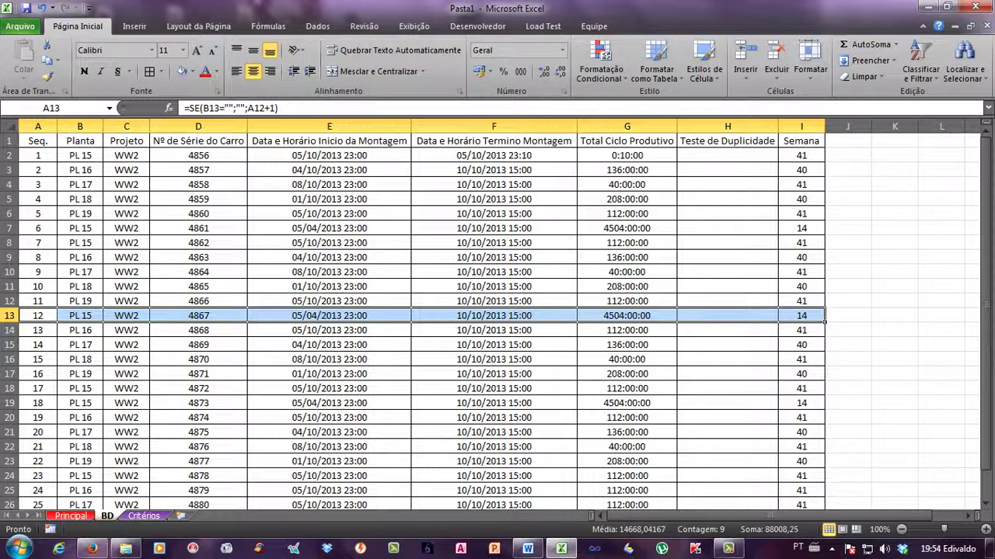
{"action": "left_click", "coordinate": [37, 155]}
{"action": "left_click", "coordinate": [71, 516]}
Fill cells B19:E19, behind the label "Pesquisar por Sequência Produzida", with white on the Principal sheet
{"action": "left_click", "coordinate": [95, 387]}
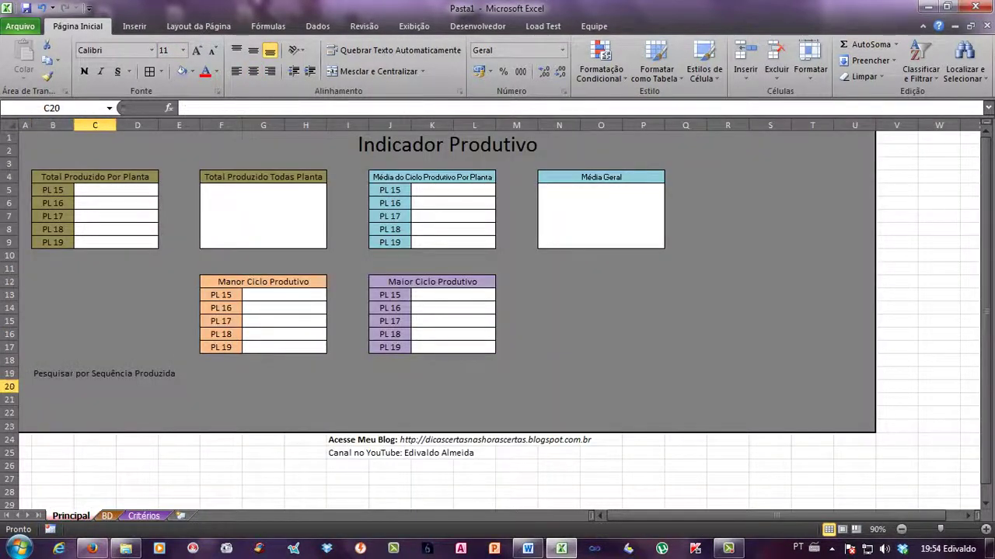
{"action": "left_click", "coordinate": [53, 374]}
{"action": "left_click", "coordinate": [138, 373]}
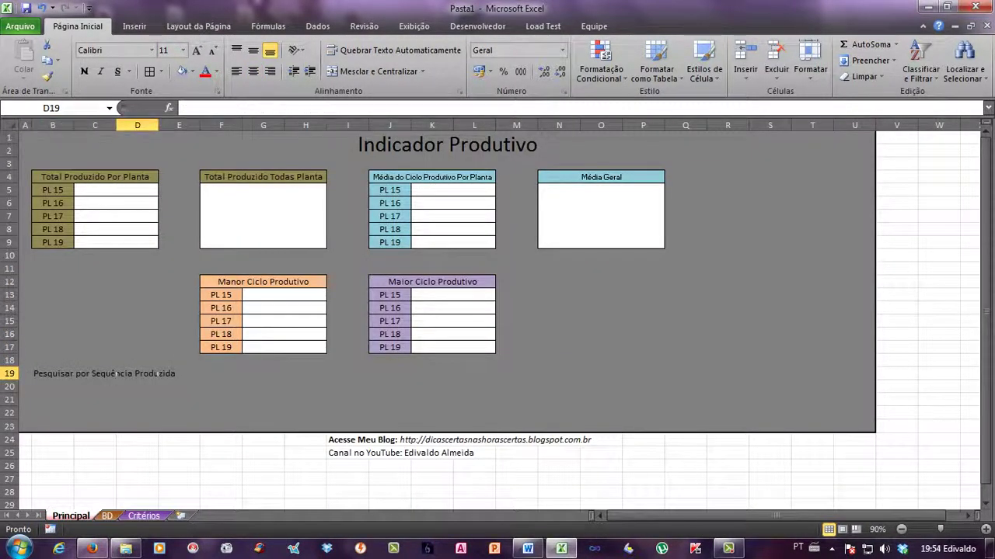
{"action": "left_click", "coordinate": [53, 374]}
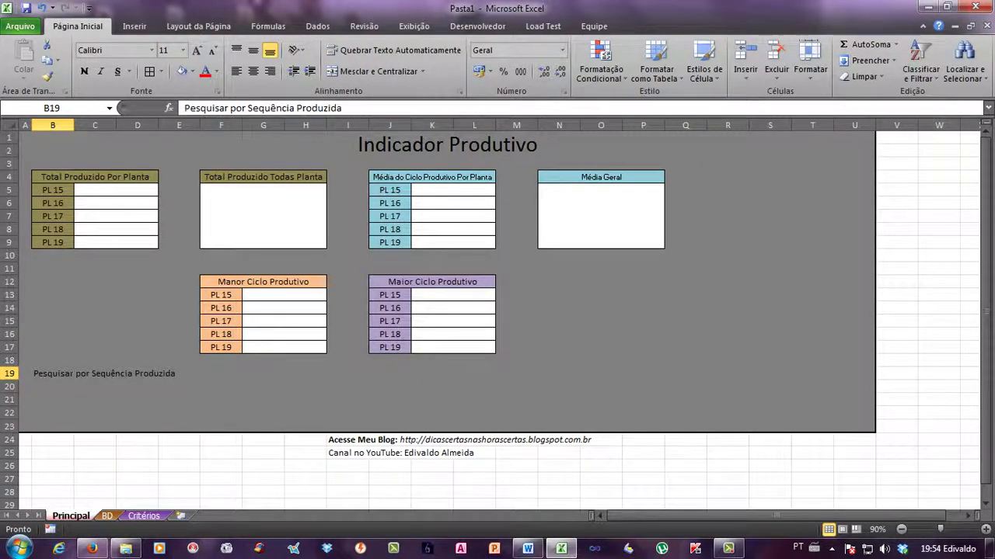
{"action": "left_click", "coordinate": [191, 71]}
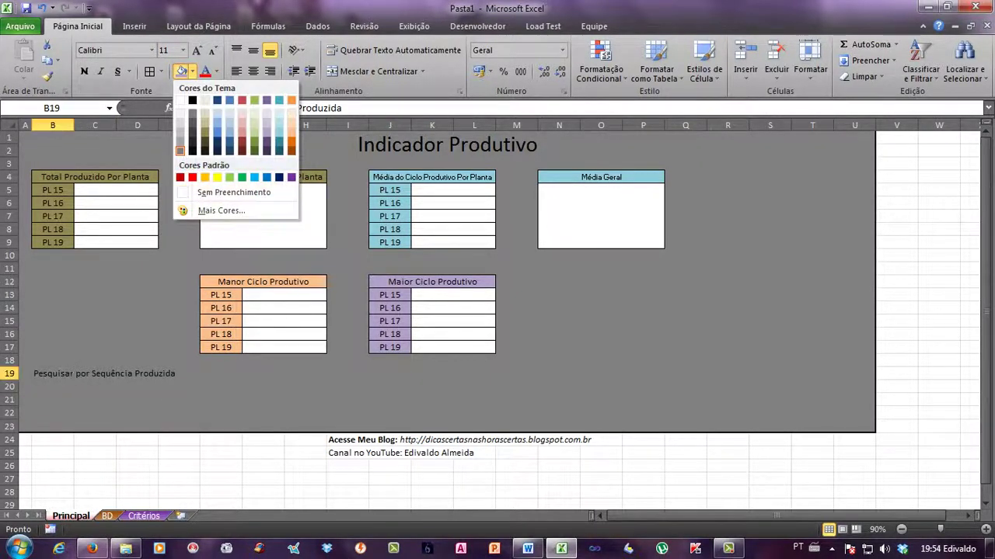
{"action": "left_click", "coordinate": [53, 374]}
{"action": "left_click_drag", "start_coordinate": [53, 374], "coordinate": [187, 373]}
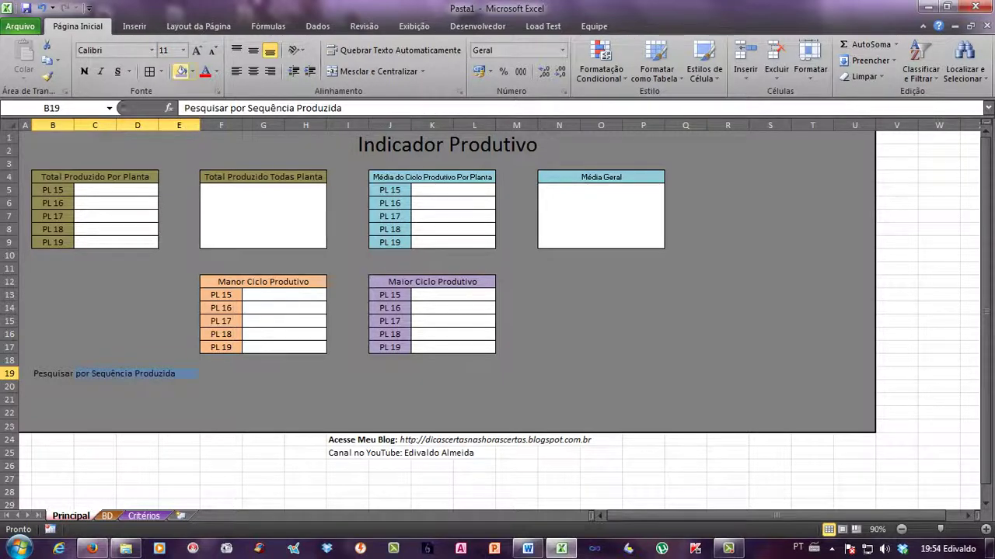
{"action": "left_click", "coordinate": [192, 70]}
{"action": "left_click", "coordinate": [183, 100]}
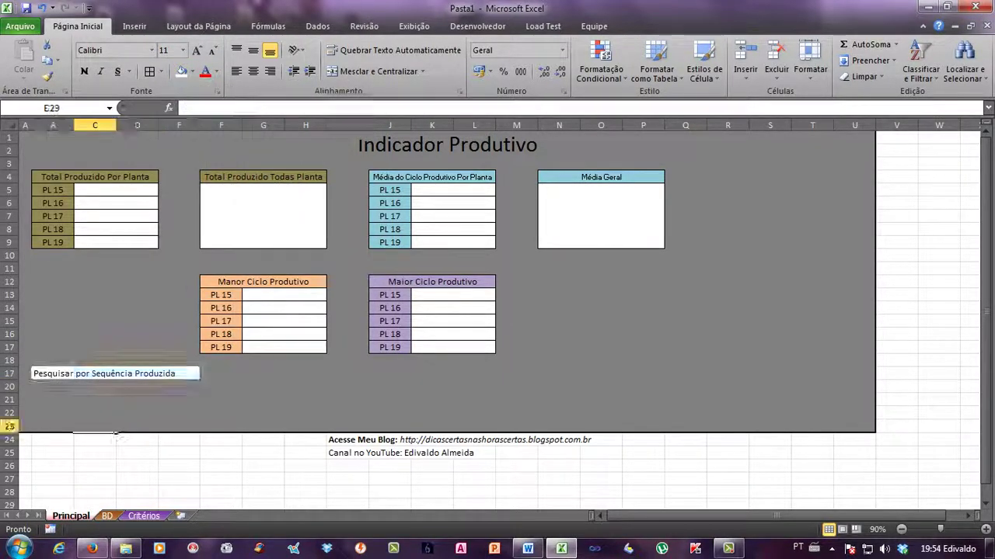
{"action": "left_click", "coordinate": [94, 374]}
{"action": "left_click", "coordinate": [53, 387]}
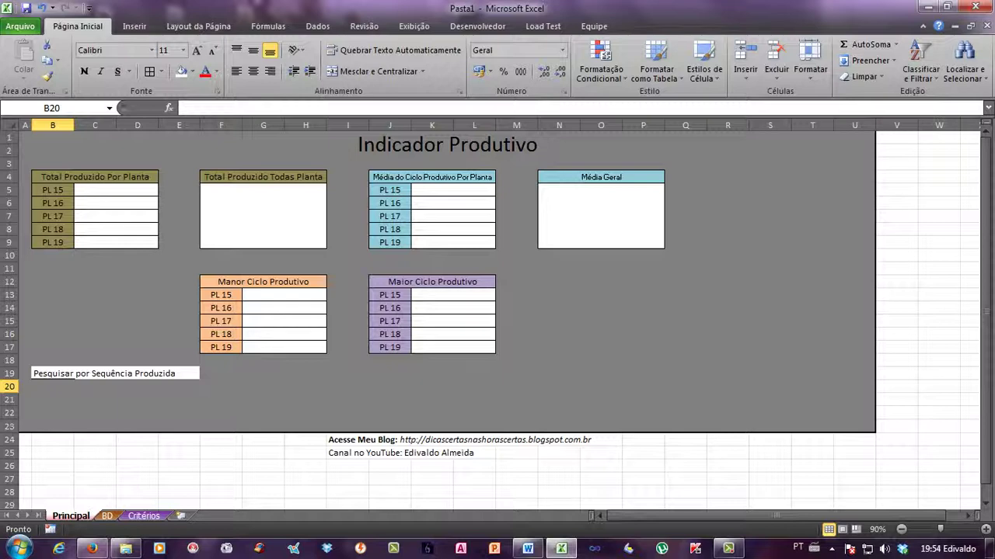
Fill the range B20:T21 beneath the search label with white
{"action": "left_click_drag", "start_coordinate": [78, 374], "coordinate": [822, 399]}
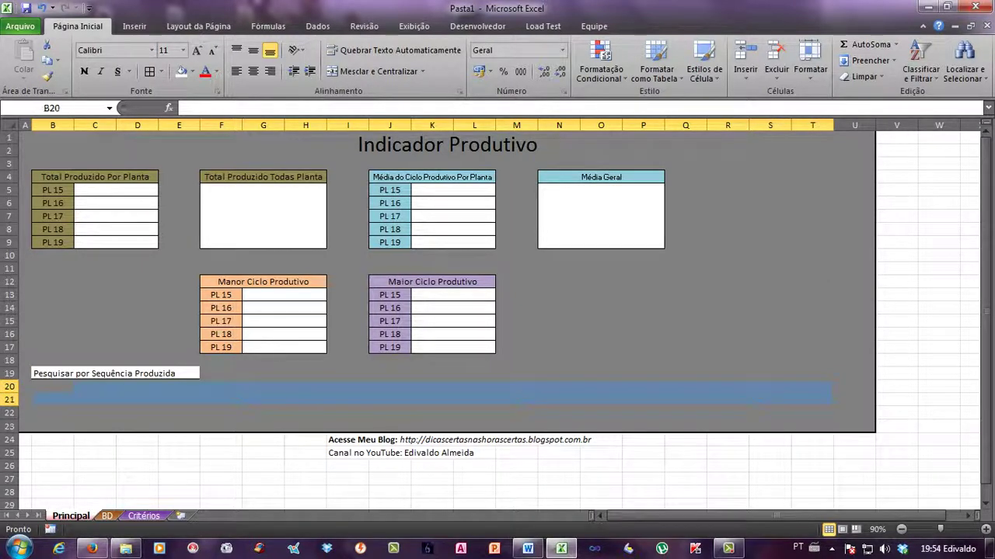
{"action": "left_click", "coordinate": [181, 71]}
{"action": "left_click", "coordinate": [94, 426]}
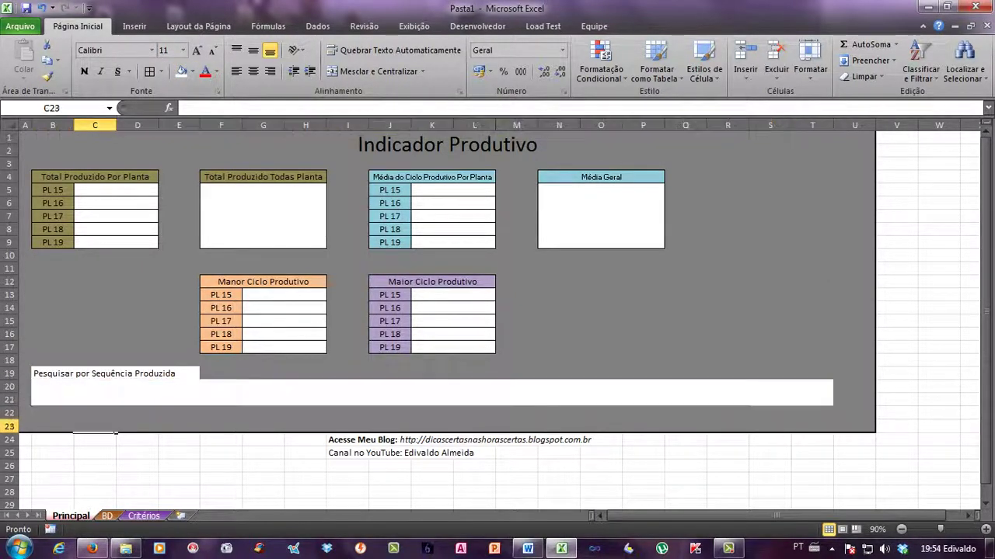
{"action": "left_click_drag", "start_coordinate": [53, 386], "coordinate": [53, 400]}
{"action": "left_click", "coordinate": [95, 386]}
{"action": "left_click", "coordinate": [52, 386]}
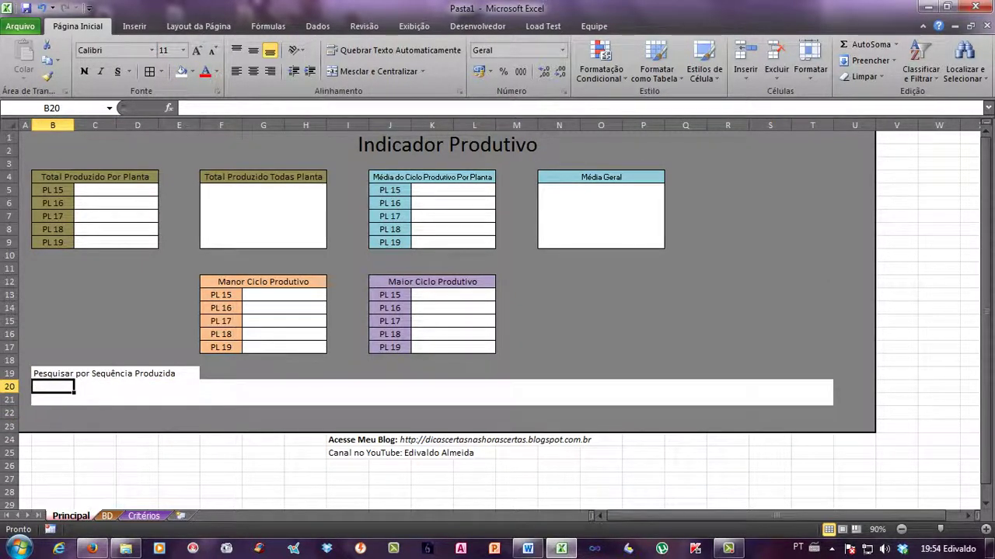
Put a thick box border around the search label cells B19:E19
{"action": "left_click", "coordinate": [95, 374]}
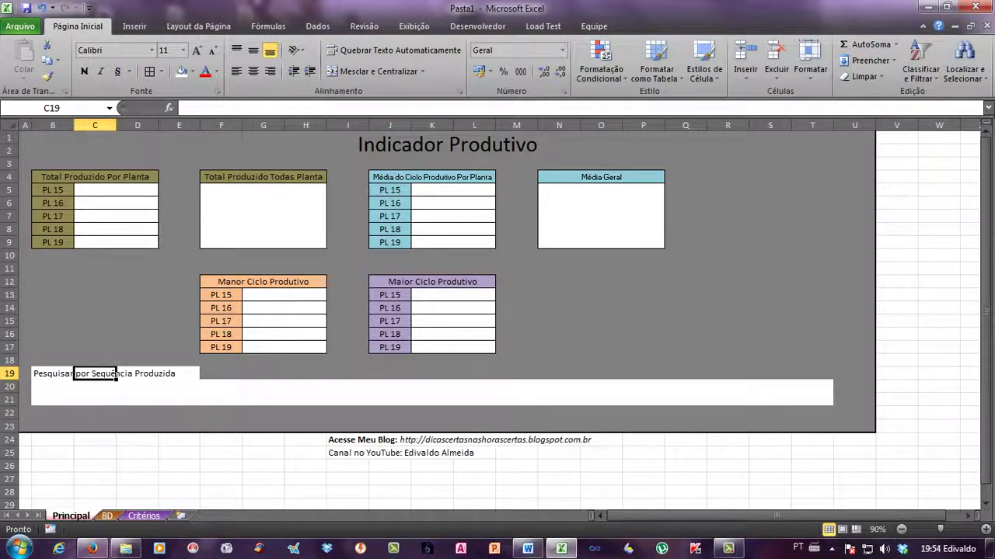
{"action": "left_click_drag", "start_coordinate": [52, 373], "coordinate": [178, 374]}
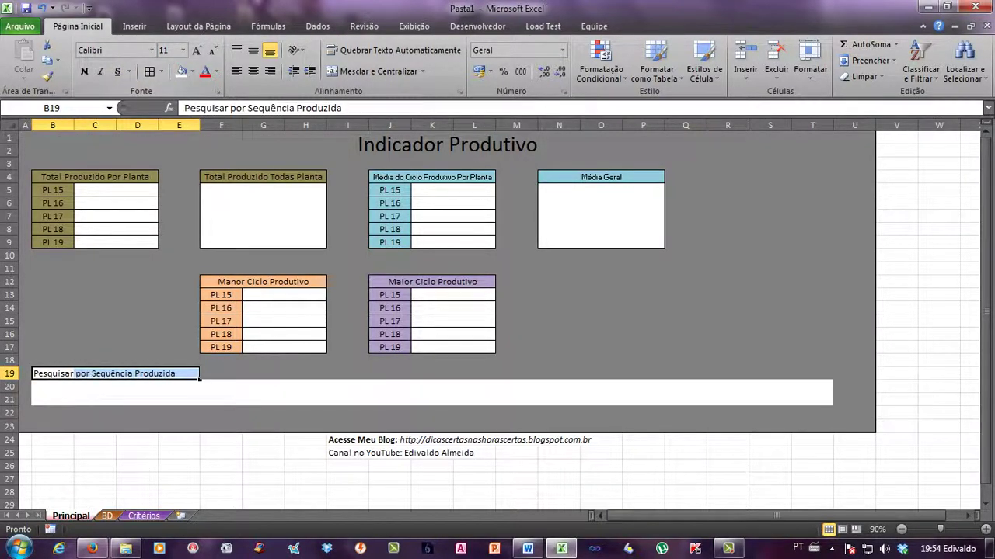
{"action": "left_click", "coordinate": [161, 71]}
{"action": "left_click", "coordinate": [202, 218]}
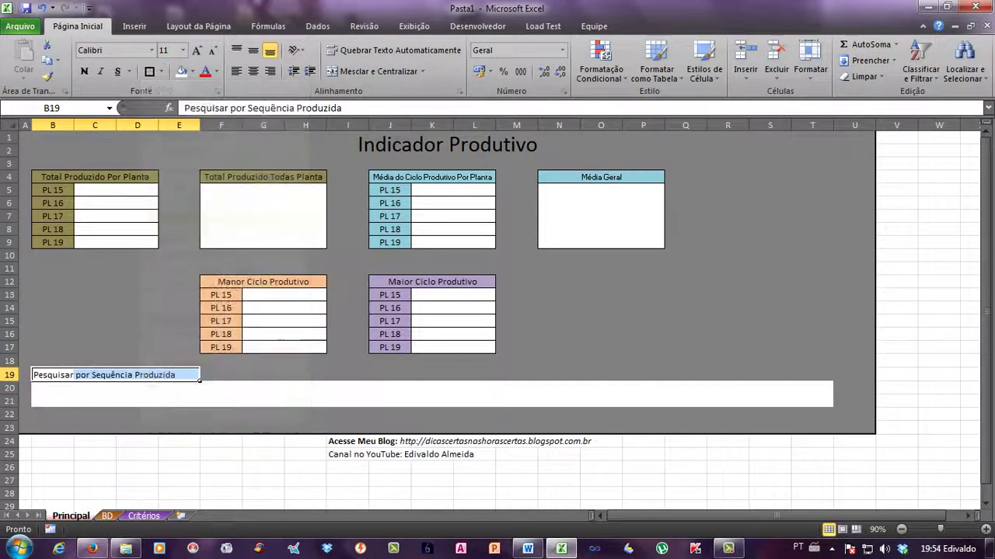
{"action": "left_click", "coordinate": [95, 401]}
Enter the search table headers "Seq." in cell B20 and "Planta" in cell C20
{"action": "left_click", "coordinate": [53, 387]}
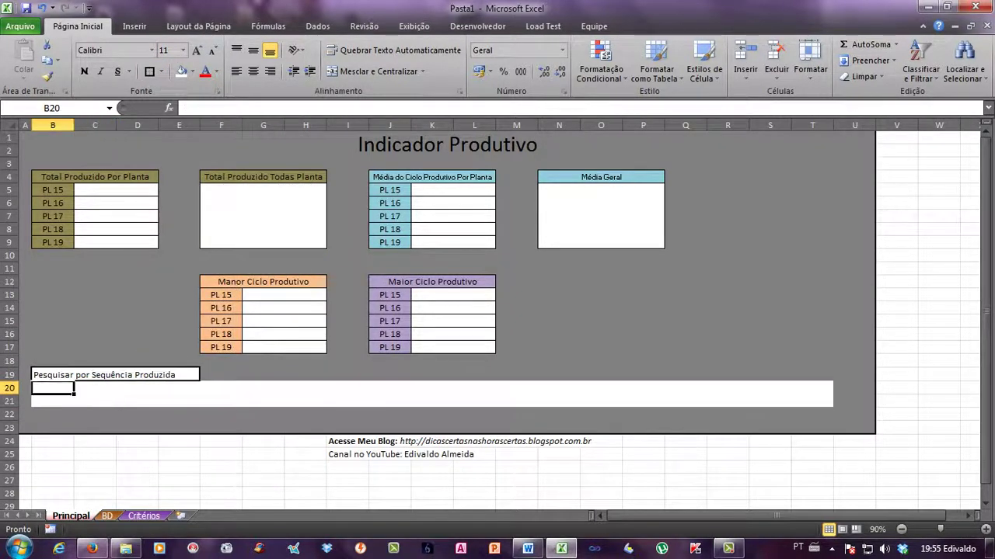
{"action": "type", "text": "Se"}
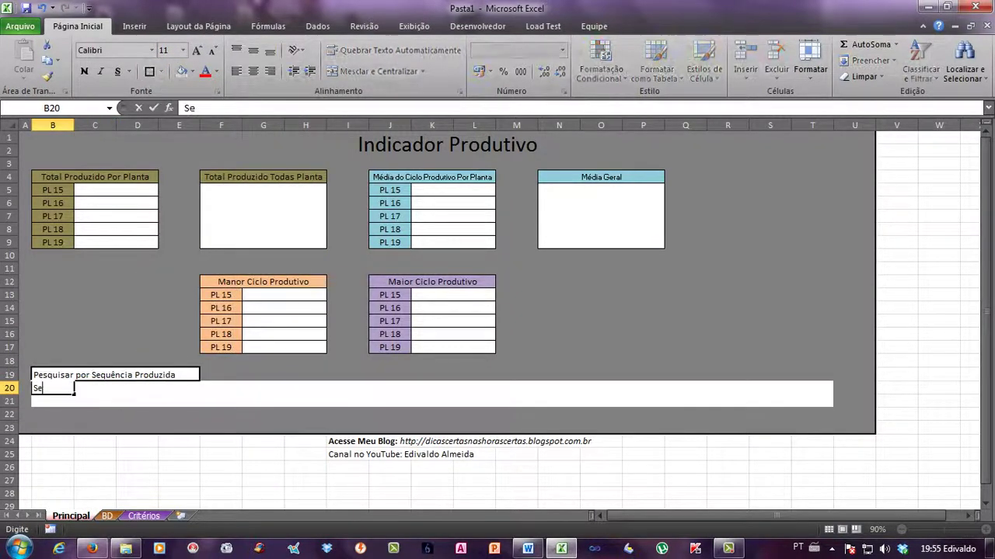
{"action": "type", "text": "q."}
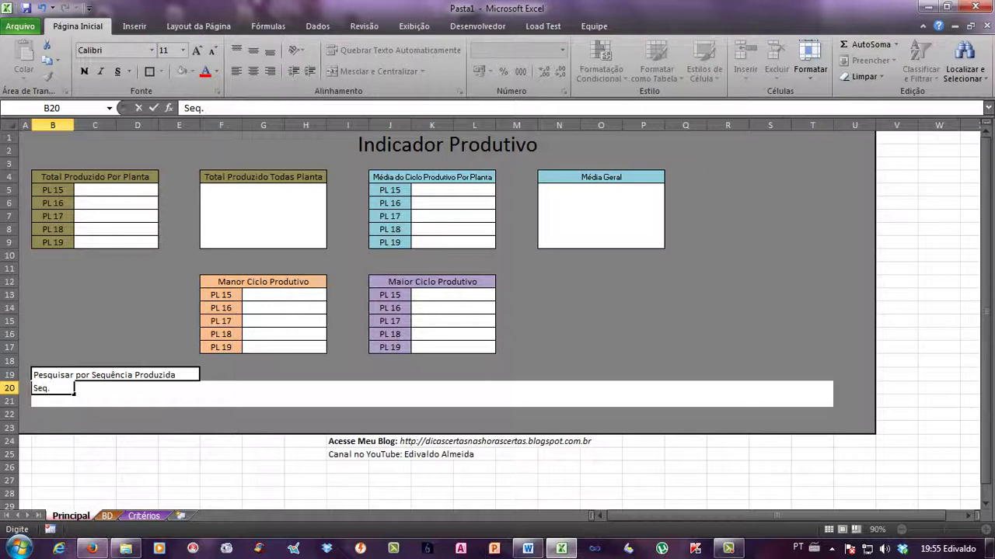
{"action": "left_click_drag", "start_coordinate": [95, 401], "coordinate": [95, 389]}
{"action": "left_click", "coordinate": [95, 389]}
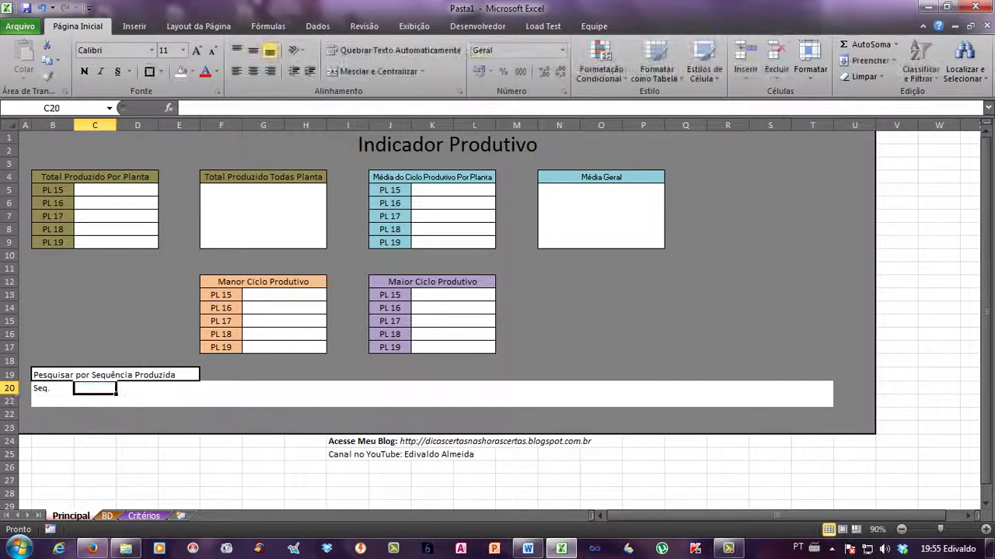
{"action": "type", "text": "Planta"}
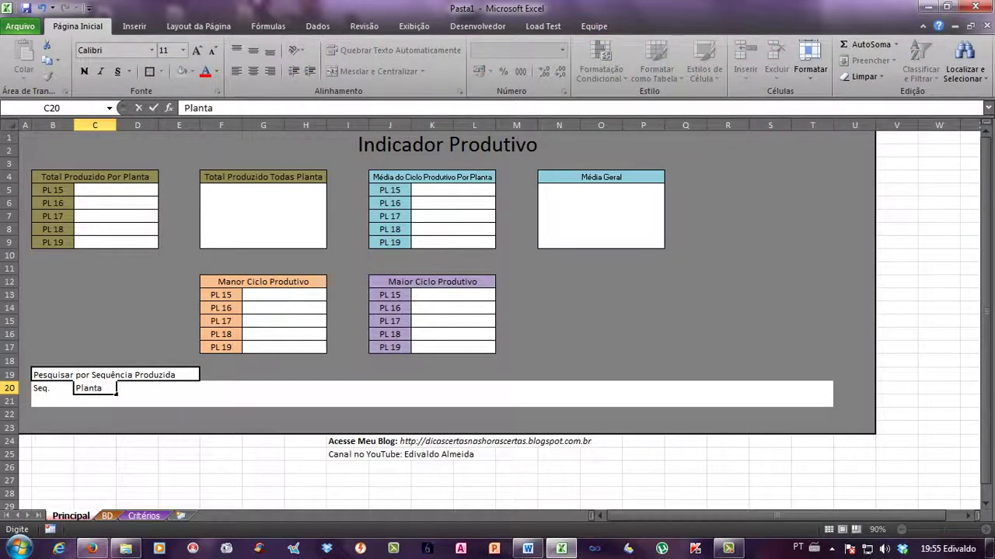
{"action": "left_click", "coordinate": [179, 389]}
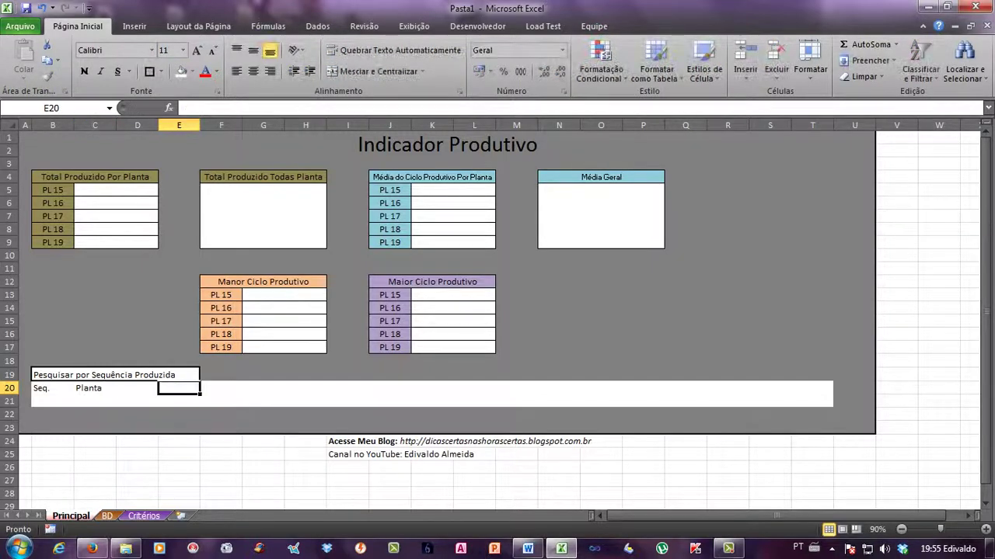
Check the column headers on the BD sheet and enter the header "Projeto" in cell D20 of the Principal sheet
{"action": "left_click", "coordinate": [95, 389]}
{"action": "left_click", "coordinate": [107, 516]}
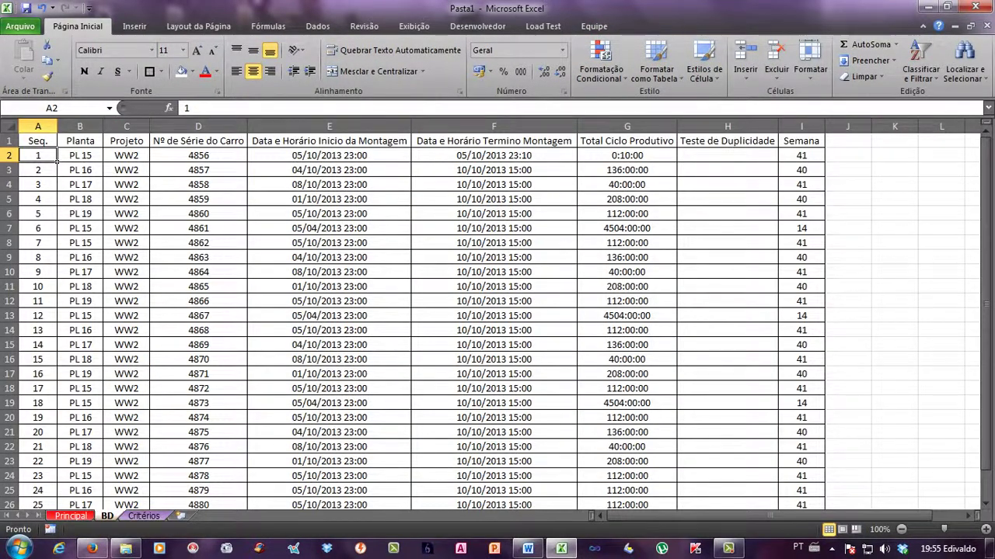
{"action": "left_click", "coordinate": [71, 516]}
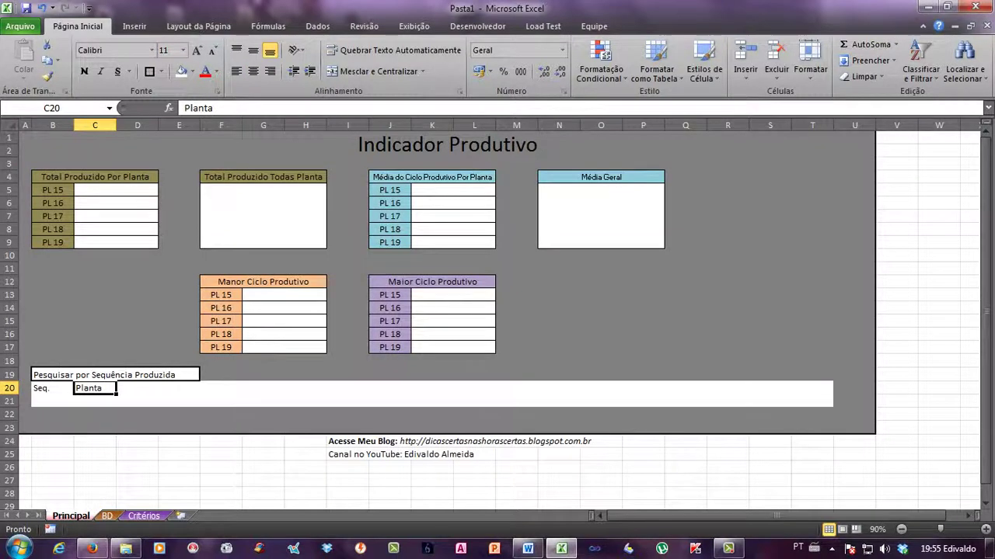
{"action": "key", "text": "Tab"}
{"action": "type", "text": "Pro"}
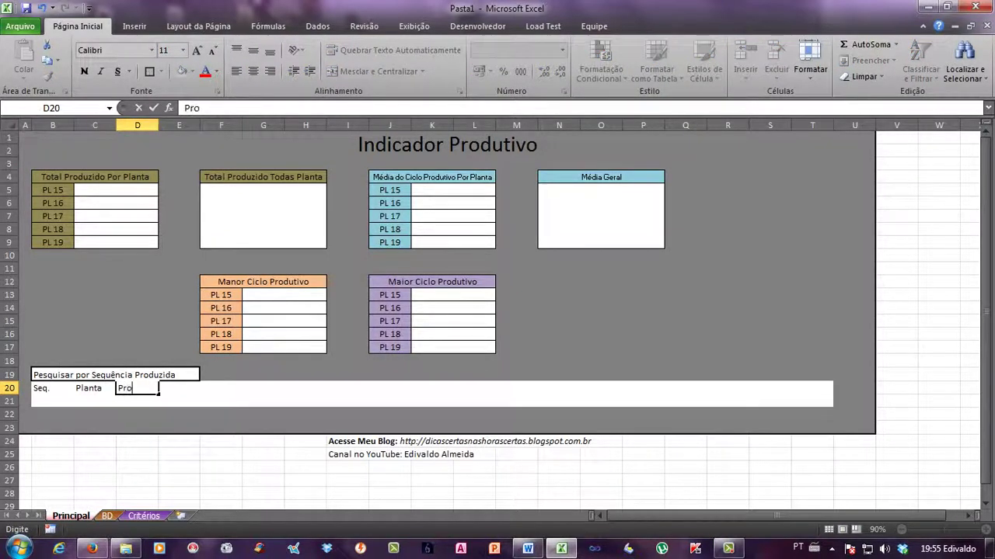
{"action": "type", "text": "jeto"}
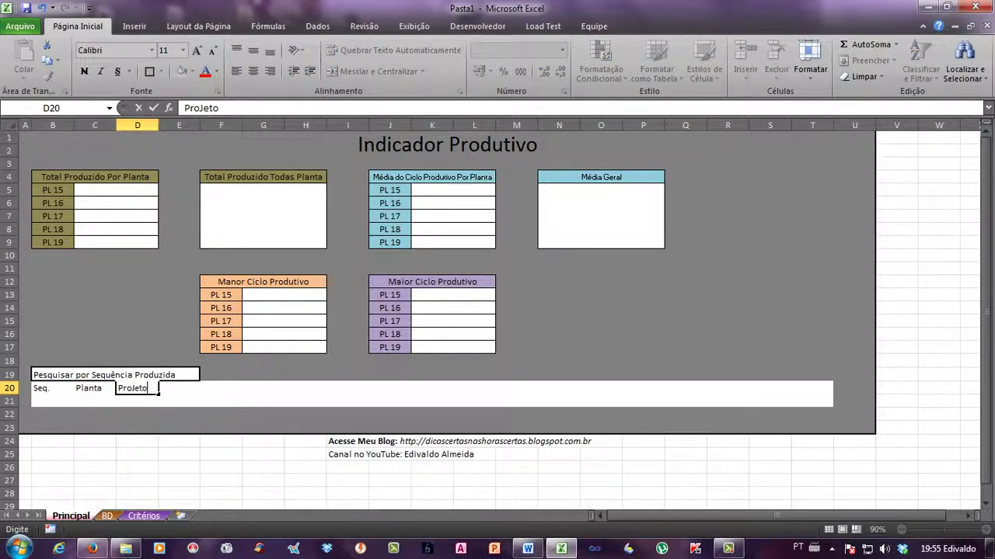
{"action": "key", "text": "BackSpace"}
{"action": "key", "text": "BackSpace"}
{"action": "key", "text": "BackSpace"}
{"action": "key", "text": "BackSpace"}
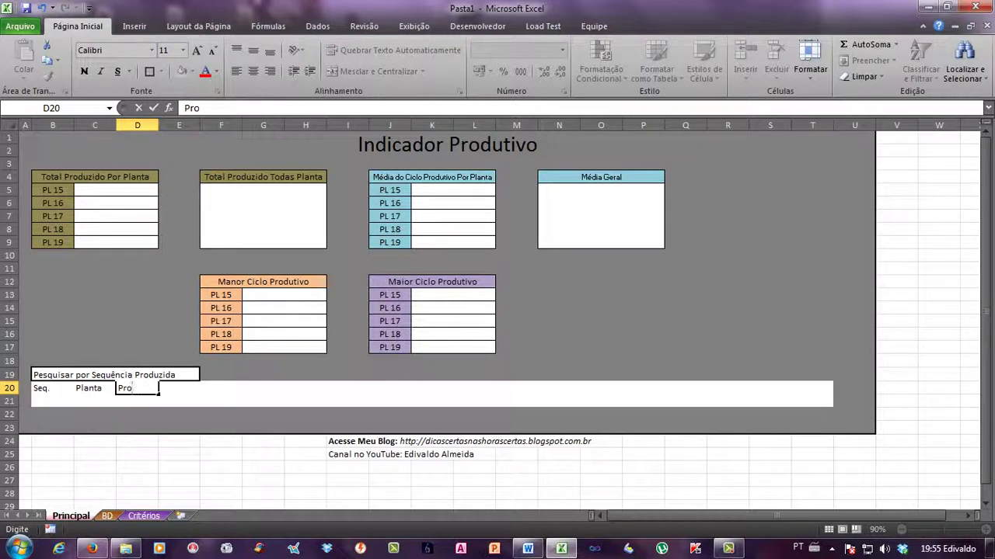
{"action": "type", "text": "jeto"}
{"action": "key", "text": "Tab"}
{"action": "key", "text": "Tab"}
{"action": "key", "text": "Left"}
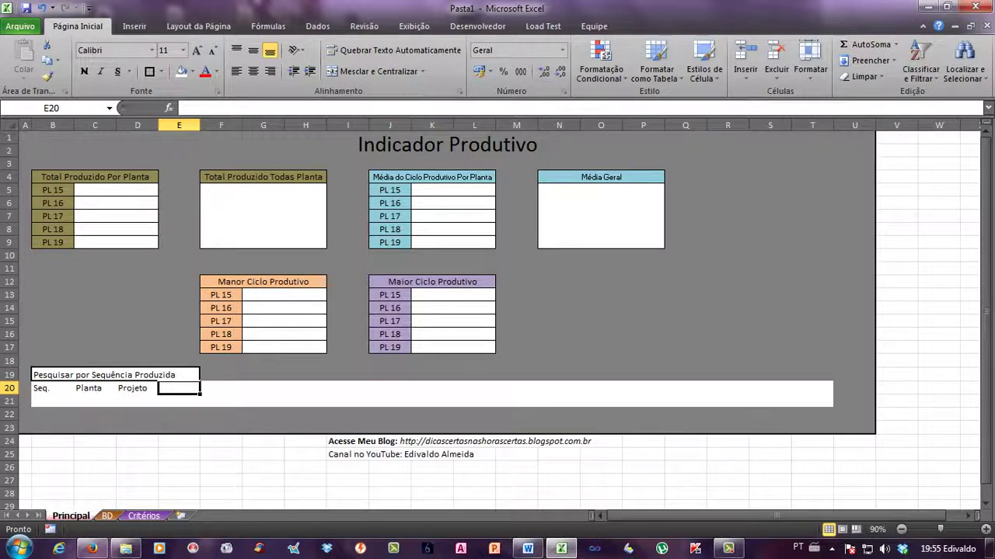
Enter the header "Nº de Série do Carro" in cell E20
{"action": "type", "text": "Nº"}
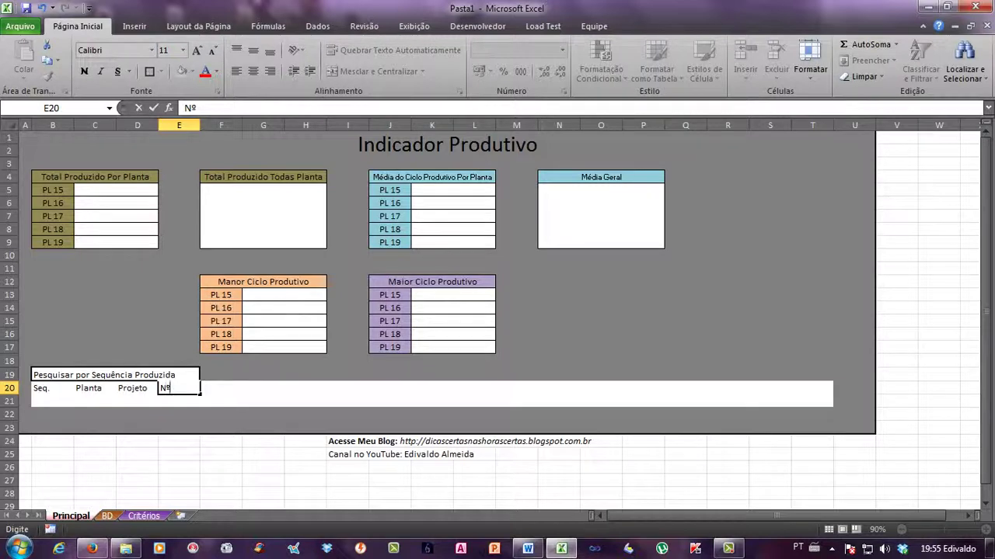
{"action": "type", "text": " de Série do Carro"}
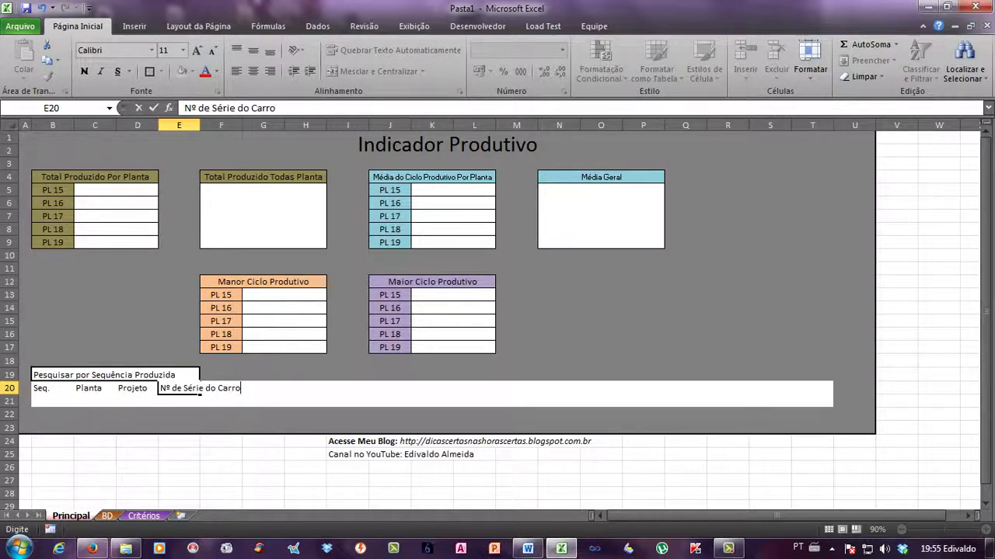
{"action": "left_click", "coordinate": [201, 387]}
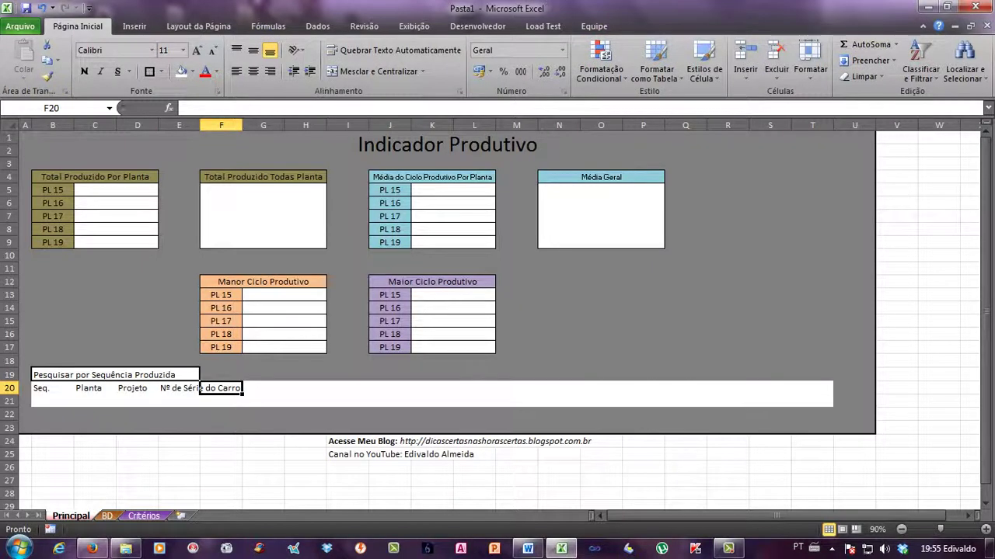
{"action": "key", "text": "Left"}
{"action": "key", "text": "Right"}
{"action": "key", "text": "Right"}
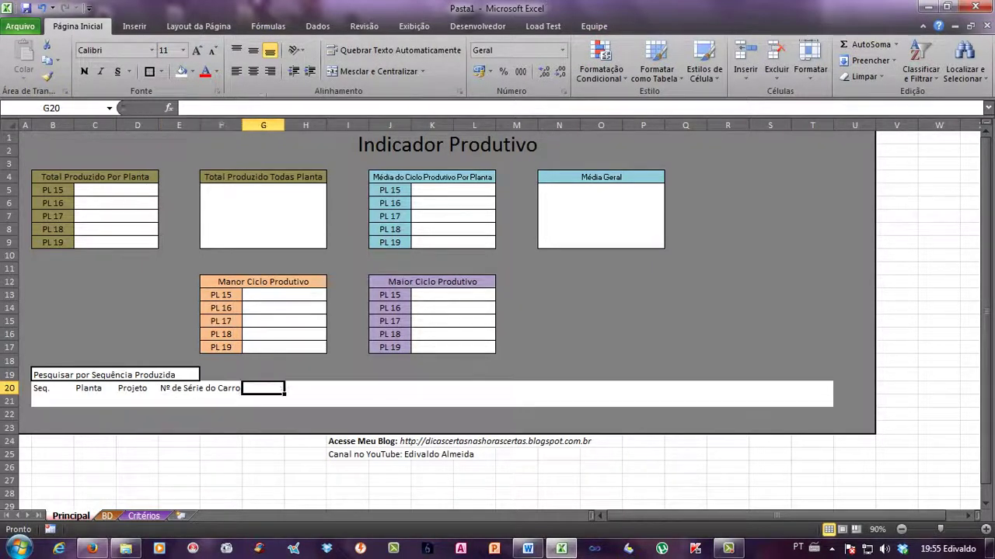
{"action": "key", "text": "Left"}
{"action": "key", "text": "Left"}
{"action": "key", "text": "ctrl+Left"}
{"action": "key", "text": "shift+Right"}
{"action": "key", "text": "shift+Right"}
{"action": "key", "text": "shift+Right"}
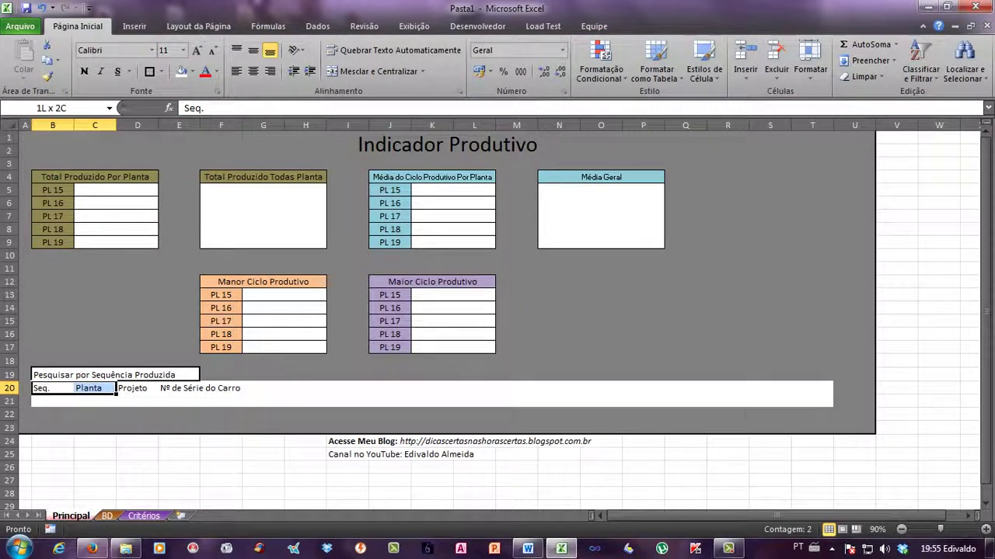
{"action": "key", "text": "ctrl+Right"}
{"action": "key", "text": "Right"}
{"action": "key", "text": "Left"}
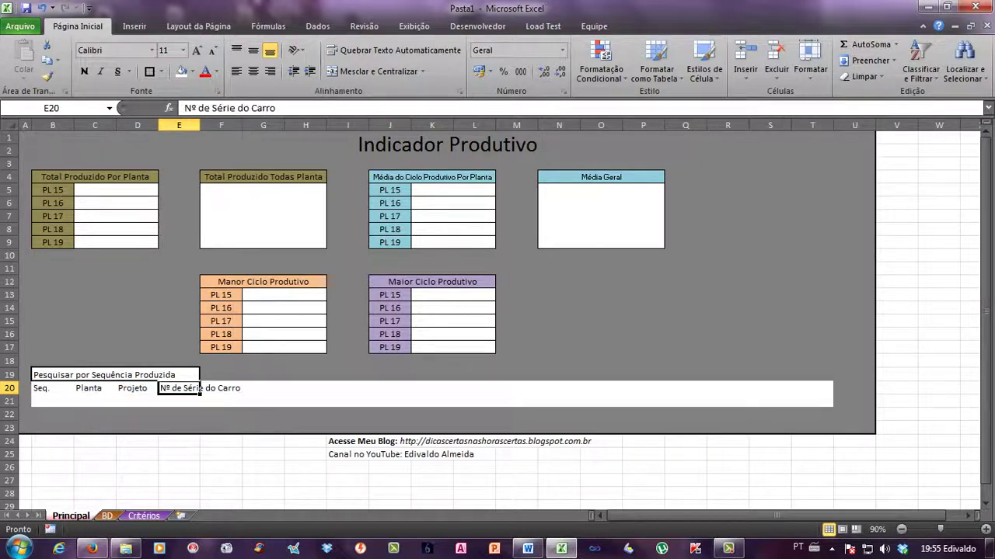
Merge and center cells E20:F20 and the cells E21:F21 below them
{"action": "key", "text": "Right"}
{"action": "key", "text": "Left"}
{"action": "key", "text": "shift+Right"}
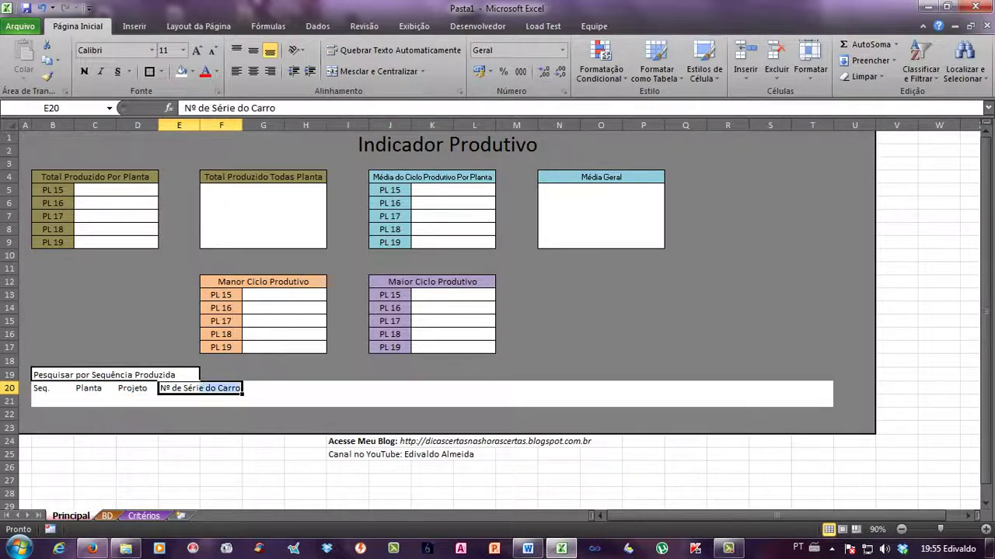
{"action": "left_click_drag", "start_coordinate": [178, 400], "coordinate": [222, 401]}
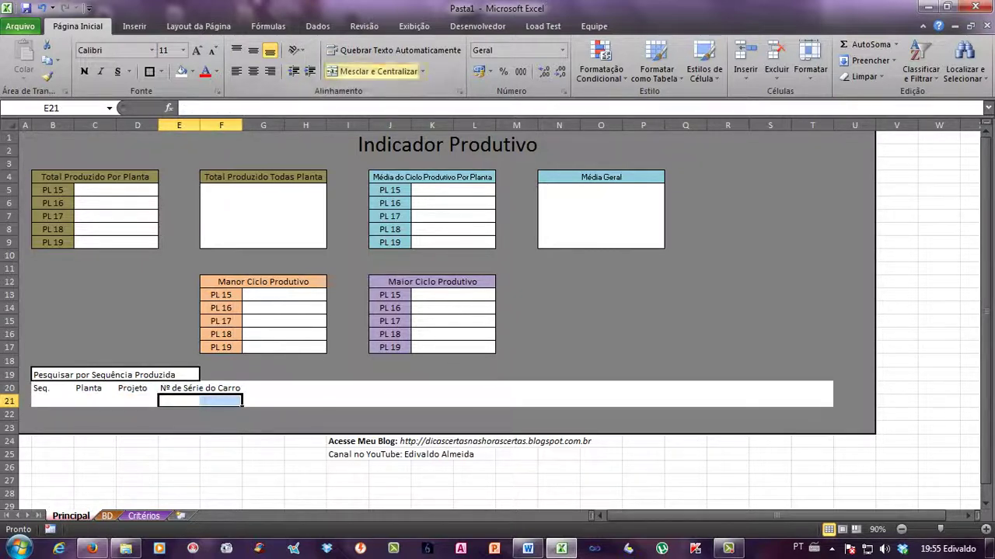
{"action": "left_click", "coordinate": [365, 71]}
Apply all borders to the search table range B20:F21
{"action": "left_click_drag", "start_coordinate": [43, 388], "coordinate": [242, 403]}
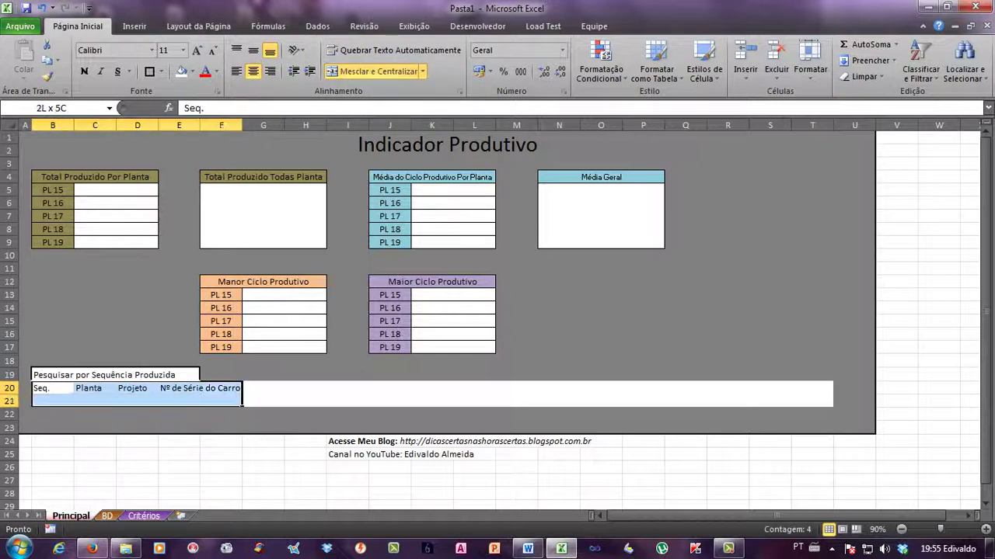
{"action": "left_click", "coordinate": [160, 71]}
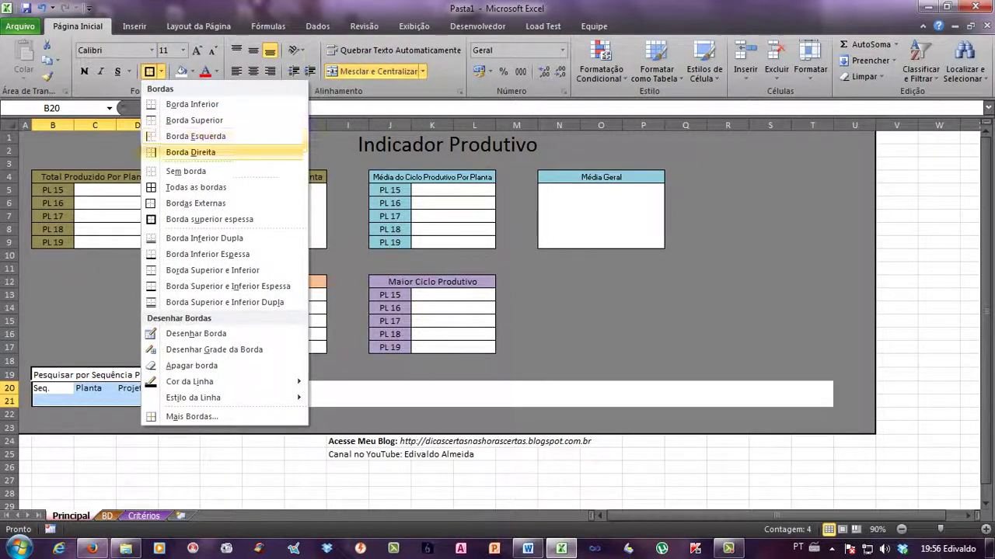
{"action": "left_click", "coordinate": [196, 187]}
{"action": "left_click", "coordinate": [178, 427]}
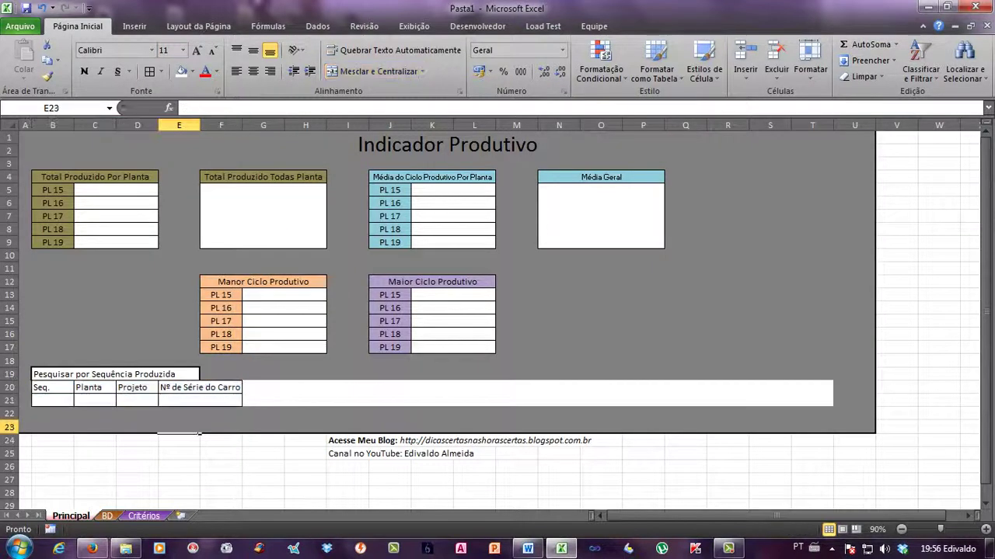
{"action": "left_click", "coordinate": [53, 400]}
{"action": "left_click", "coordinate": [95, 400]}
{"action": "left_click", "coordinate": [155, 400]}
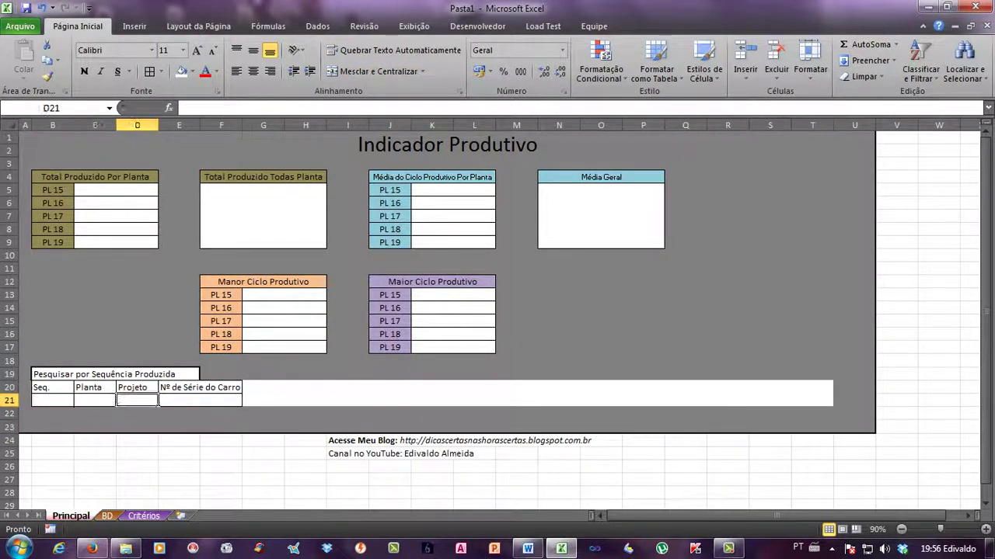
{"action": "left_click", "coordinate": [239, 400]}
Enter the header "Data e Horário Incio da Fabricação" in cell G20
{"action": "left_click", "coordinate": [264, 387]}
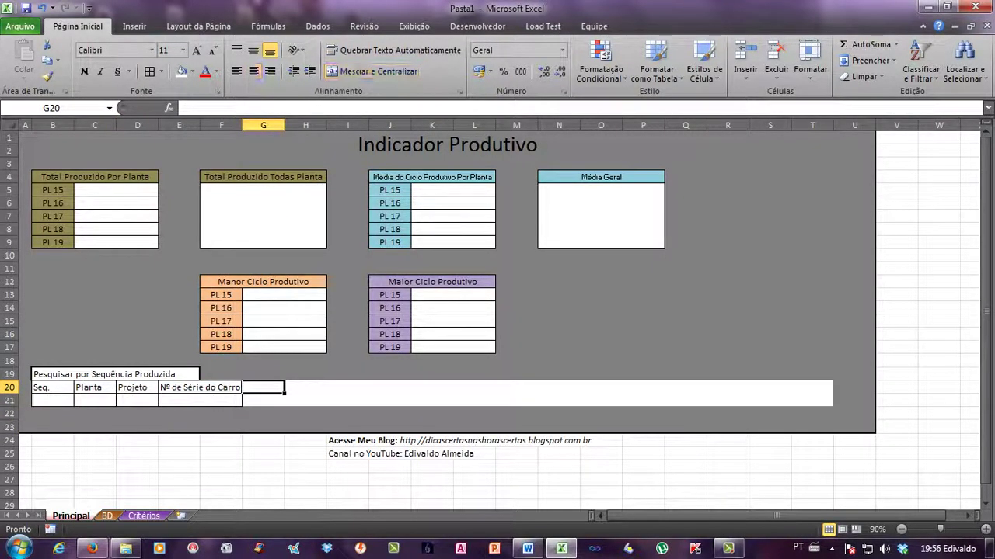
{"action": "type", "text": "D"}
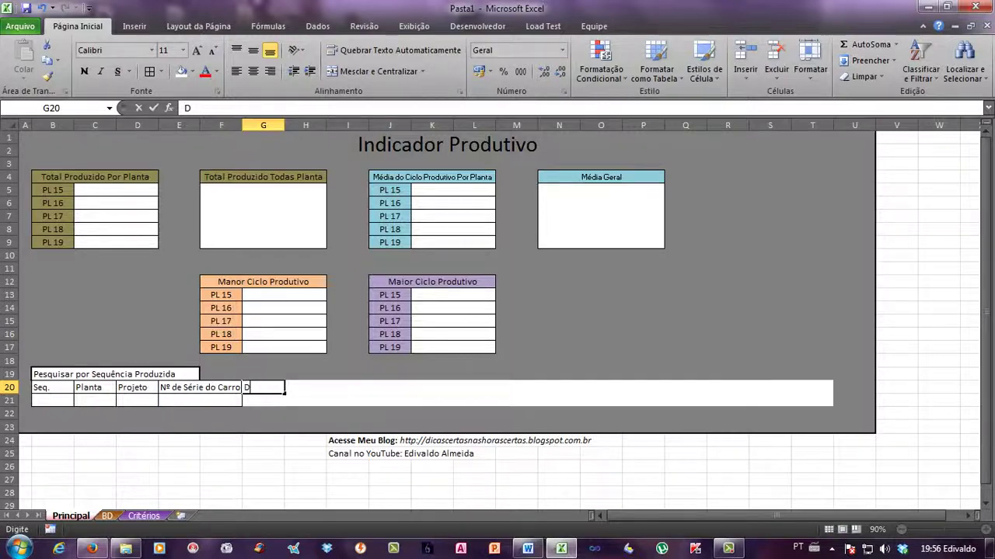
{"action": "type", "text": "ata"}
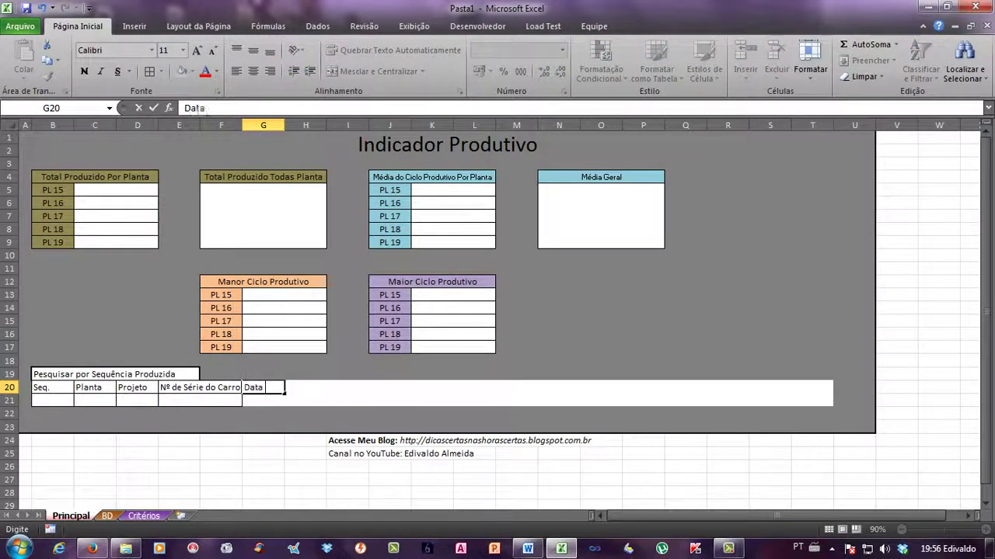
{"action": "type", "text": " e Horário"}
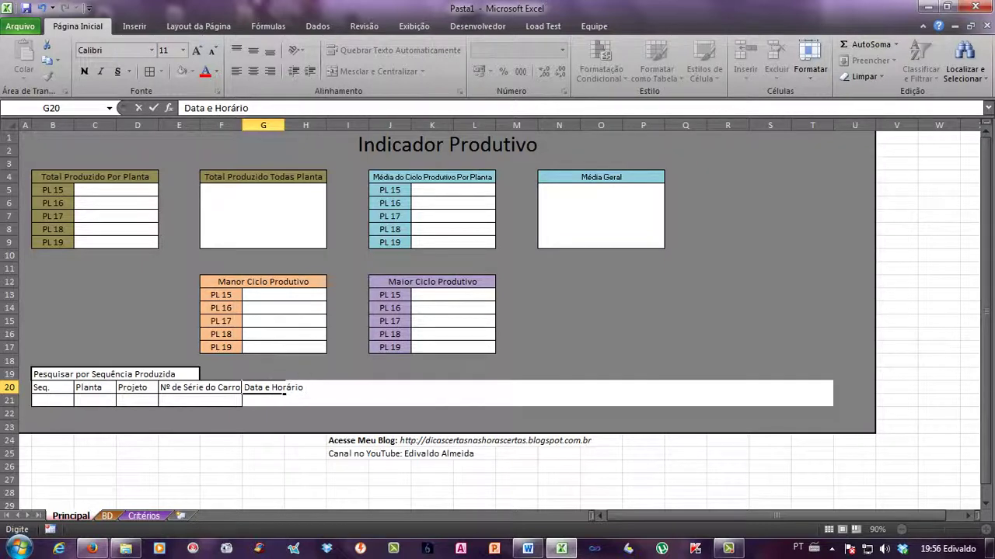
{"action": "type", "text": " Incio da Fec"}
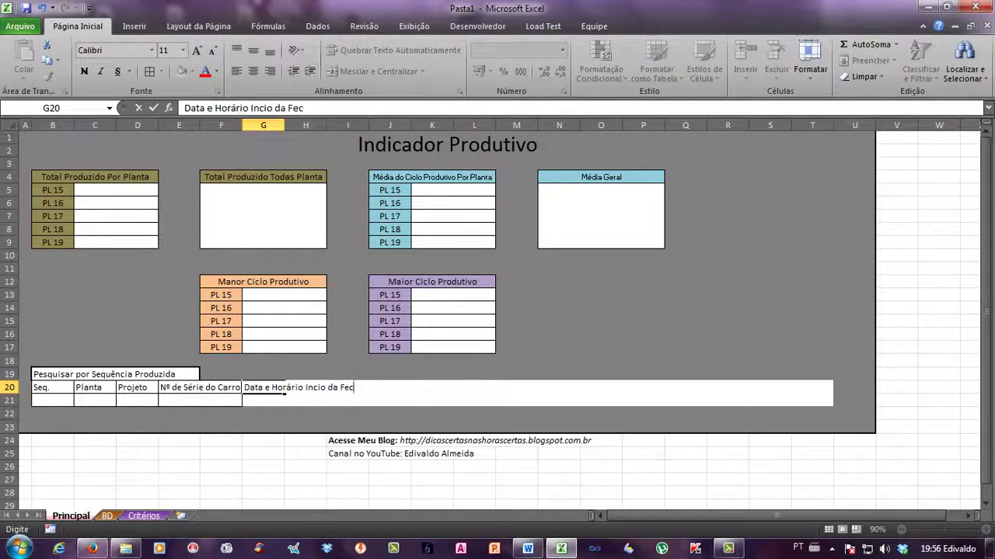
{"action": "key", "text": "BackSpace"}
{"action": "key", "text": "BackSpace"}
{"action": "type", "text": "abricação"}
{"action": "key", "text": "Tab"}
{"action": "key", "text": "Right"}
{"action": "key", "text": "Right"}
{"action": "key", "text": "Left"}
{"action": "key", "text": "Left"}
{"action": "key", "text": "Left"}
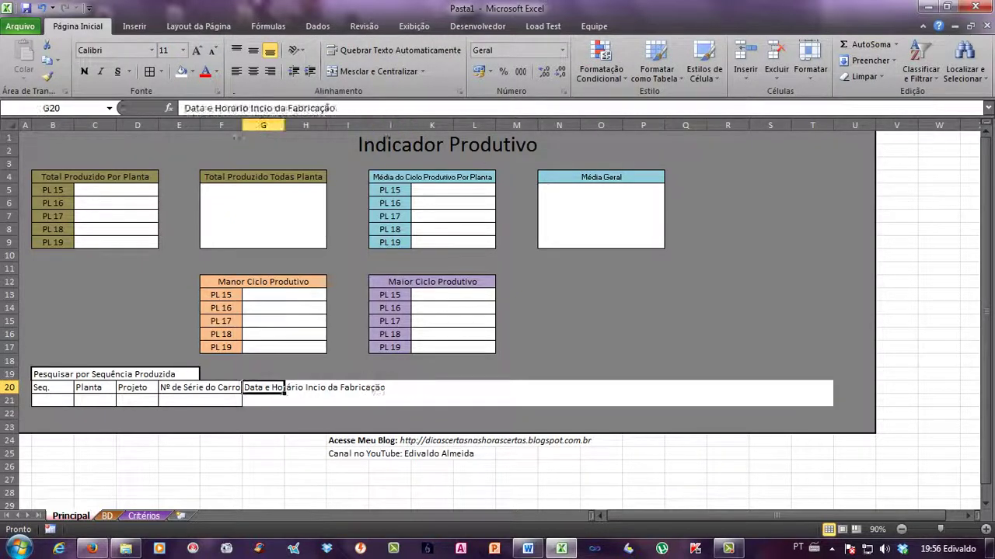
{"action": "key", "text": "Right"}
{"action": "key", "text": "Right"}
{"action": "key", "text": "Down"}
{"action": "key", "text": "Up"}
{"action": "key", "text": "Left"}
{"action": "key", "text": "Left"}
{"action": "key", "text": "Right"}
{"action": "key", "text": "Right"}
{"action": "key", "text": "Left"}
{"action": "key", "text": "Left"}
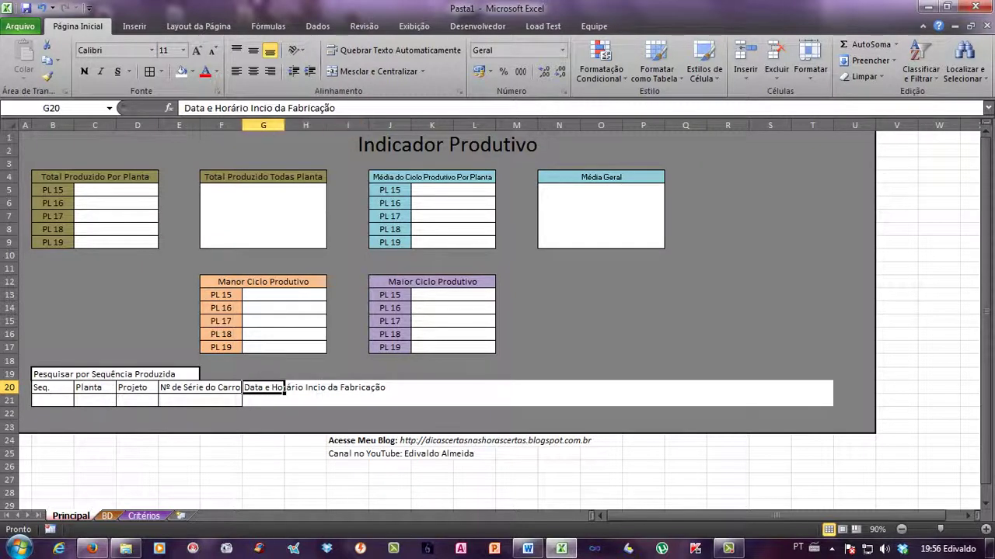
{"action": "key", "text": "Right"}
{"action": "key", "text": "Right"}
{"action": "key", "text": "Right"}
{"action": "key", "text": "Left"}
{"action": "key", "text": "Left"}
{"action": "key", "text": "Left"}
{"action": "key", "text": "shift+Right"}
{"action": "key", "text": "Right"}
{"action": "key", "text": "Right"}
{"action": "key", "text": "Left"}
{"action": "key", "text": "Left"}
{"action": "key", "text": "shift+Right"}
{"action": "key", "text": "shift+Right"}
{"action": "key", "text": "shift+Right"}
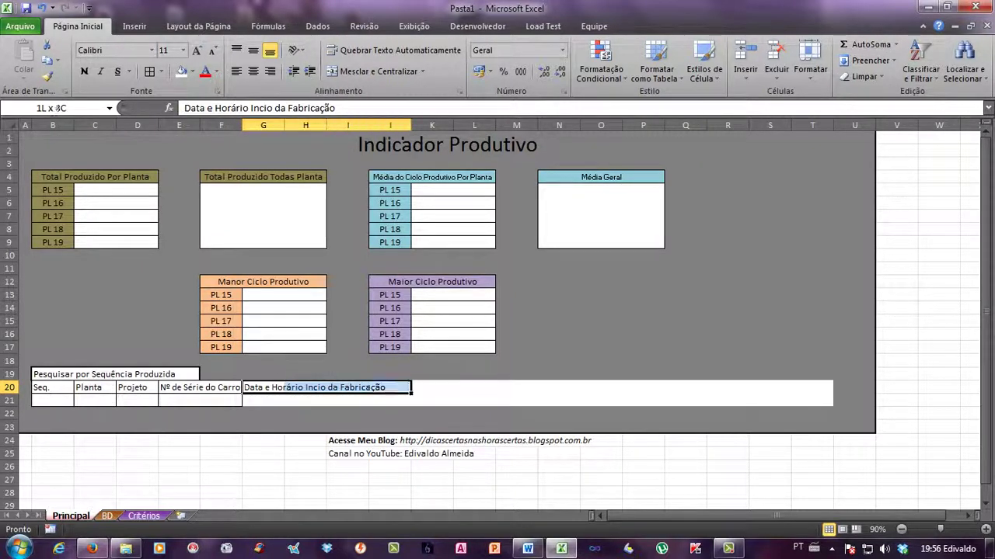
{"action": "key", "text": "Down"}
{"action": "key", "text": "Right"}
{"action": "key", "text": "Right"}
Merge and center cells G20:J20 and the cells G21:J21 below them
{"action": "left_click_drag", "start_coordinate": [263, 387], "coordinate": [390, 387]}
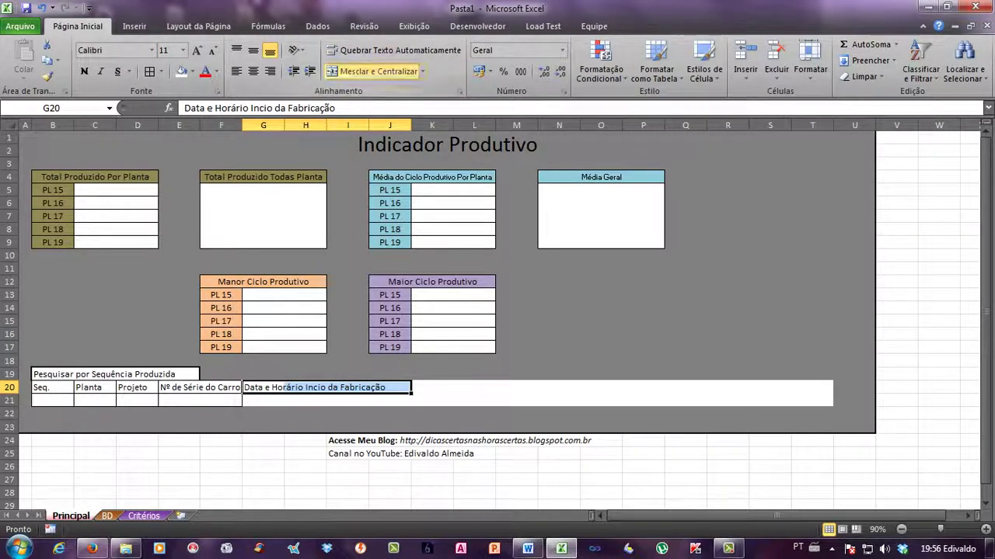
{"action": "left_click", "coordinate": [373, 71]}
{"action": "left_click", "coordinate": [262, 399]}
{"action": "left_click_drag", "start_coordinate": [322, 401], "coordinate": [400, 401]}
{"action": "left_click", "coordinate": [373, 71]}
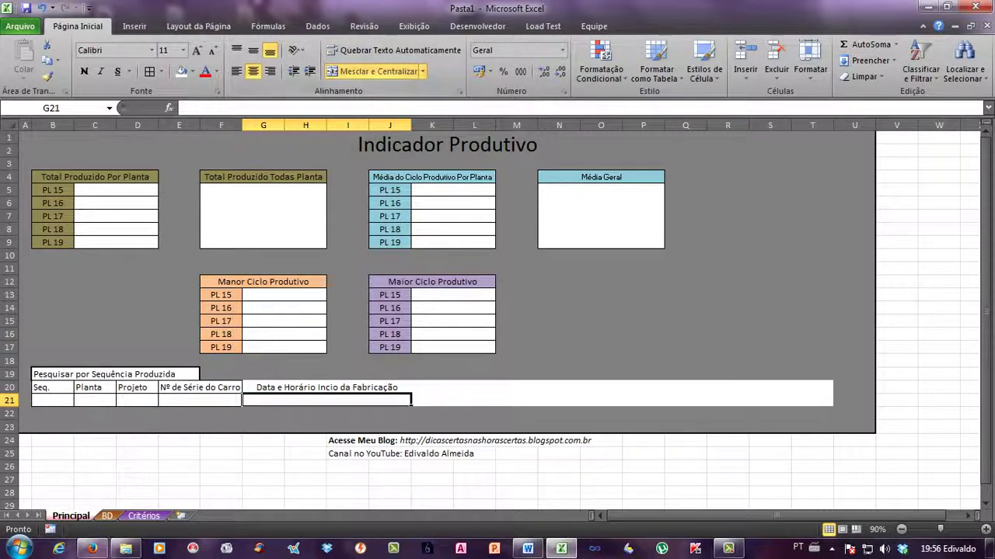
Replace the header in G20 with the text "Data e Horário Inicio da Montagem" copied from cell E1 of the BD sheet
{"action": "key", "text": "Up"}
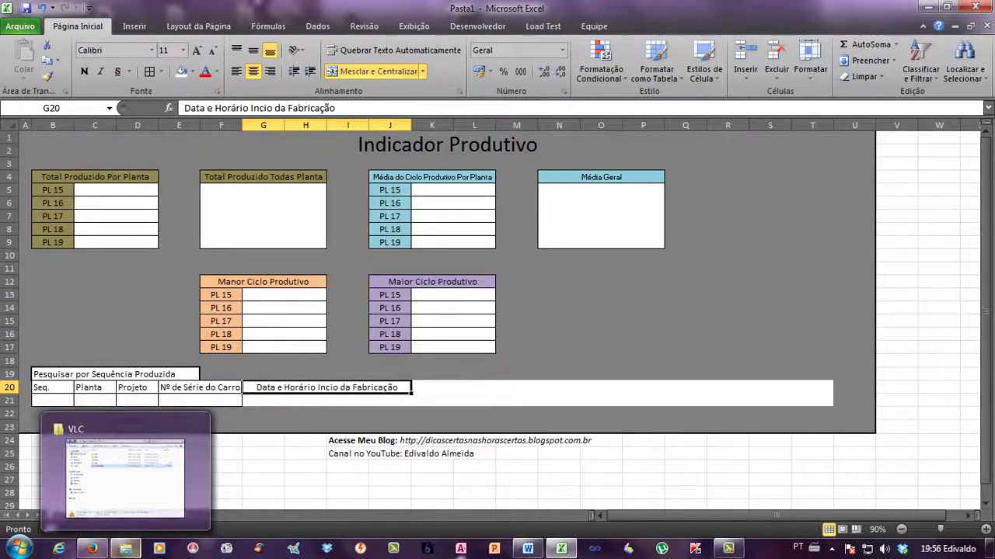
{"action": "left_click", "coordinate": [106, 516]}
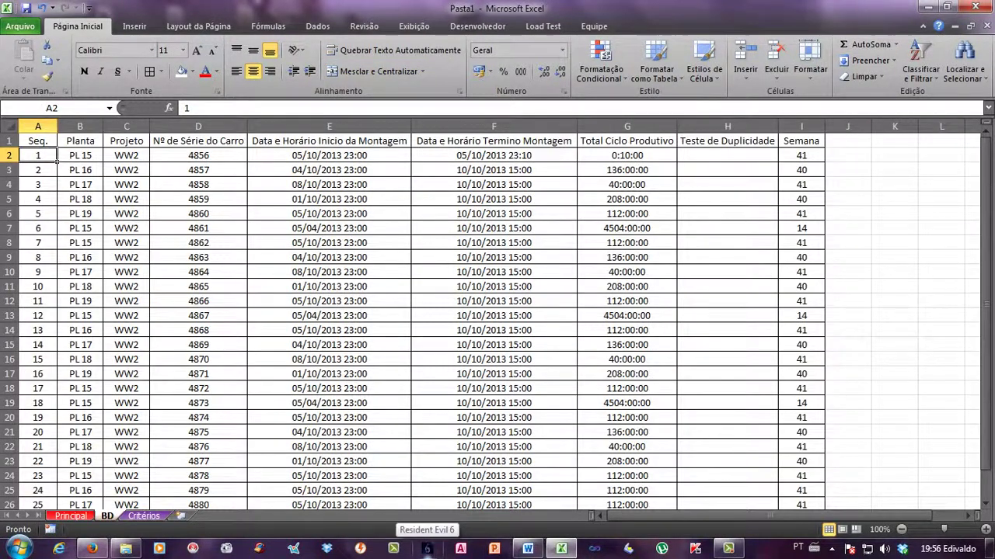
{"action": "double_click", "coordinate": [343, 141]}
{"action": "left_click_drag", "start_coordinate": [251, 140], "coordinate": [284, 140]}
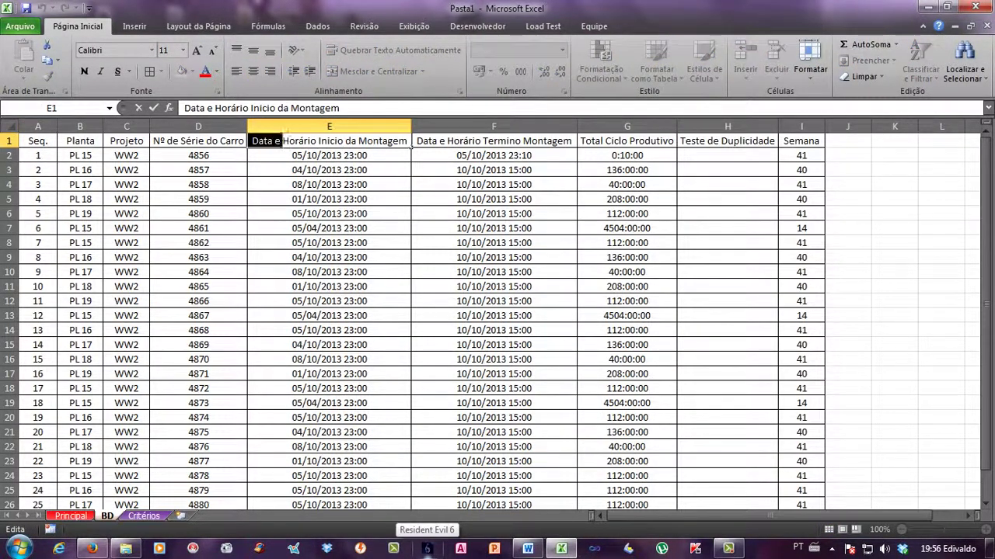
{"action": "left_click_drag", "start_coordinate": [409, 146], "coordinate": [409, 147]}
{"action": "key", "text": "ctrl+c"}
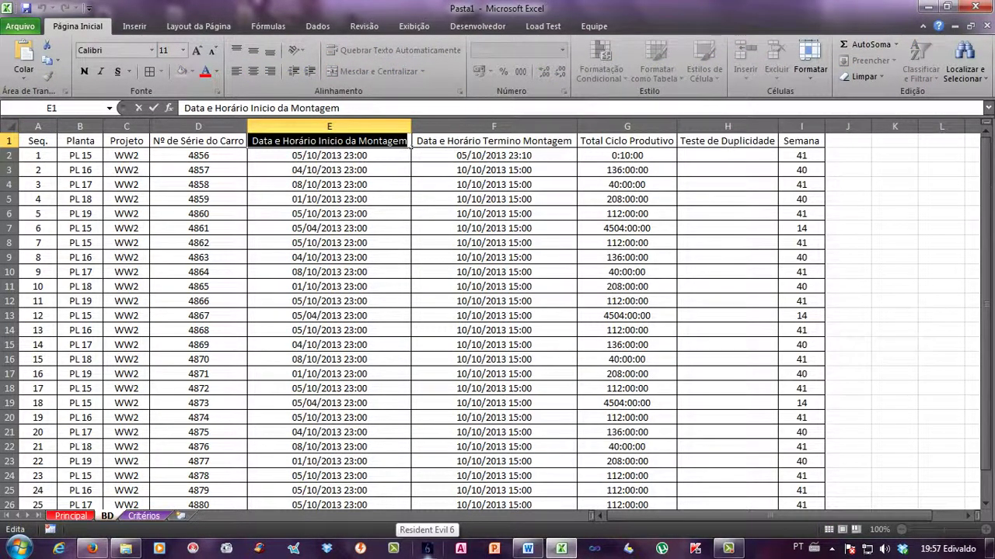
{"action": "left_click", "coordinate": [70, 516]}
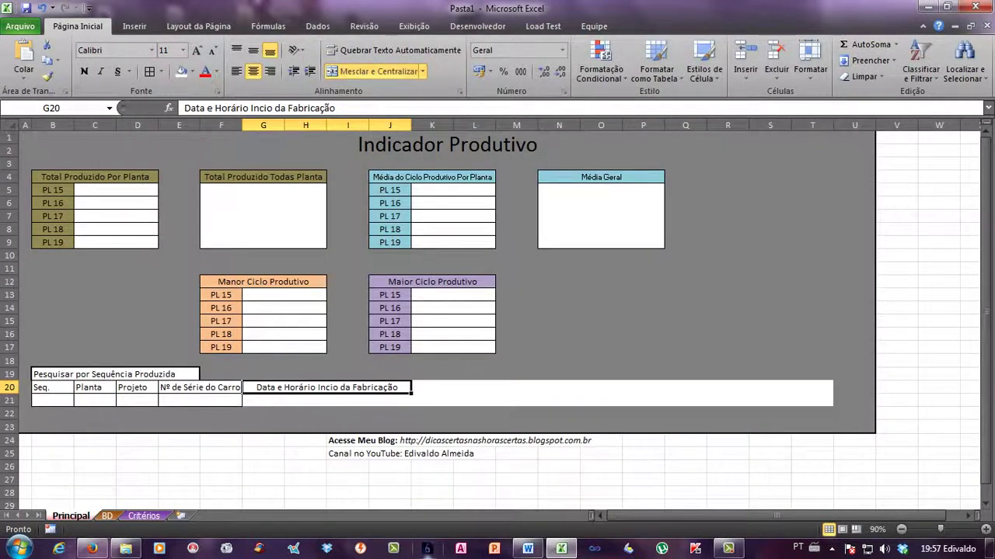
{"action": "double_click", "coordinate": [381, 386]}
{"action": "left_click_drag", "start_coordinate": [399, 387], "coordinate": [240, 380]}
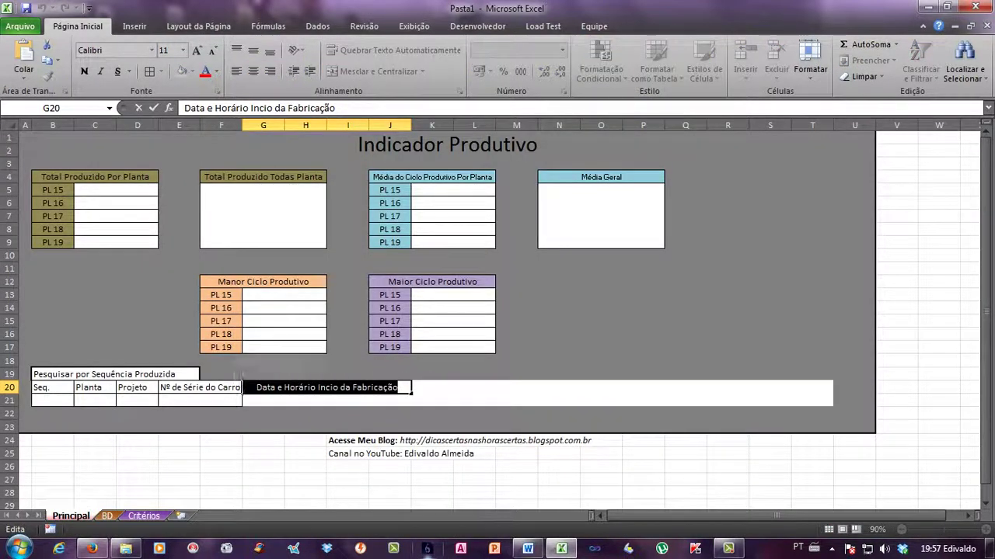
{"action": "key", "text": "ctrl+v"}
{"action": "key", "text": "ctrl+Return"}
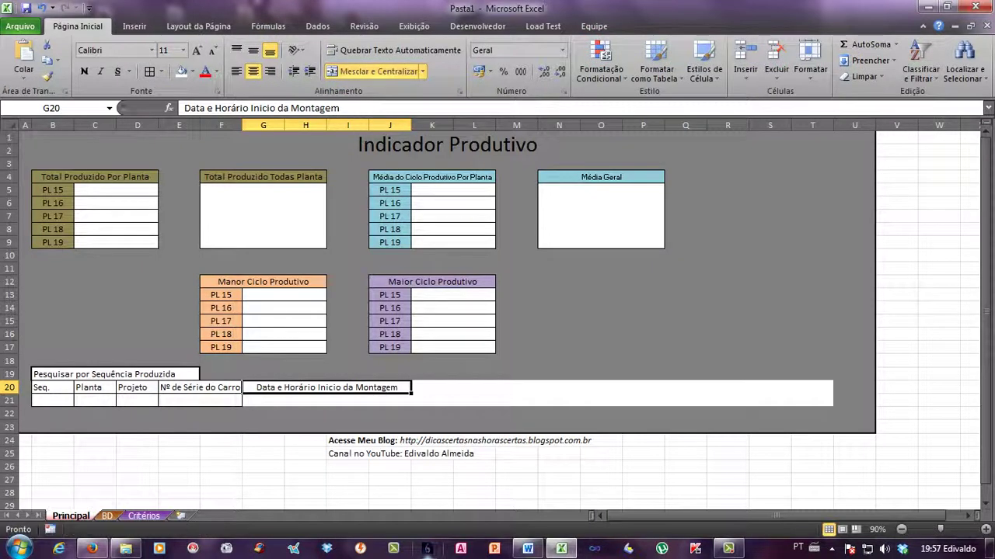
Apply all borders to the merged cells in G20:J21
{"action": "left_click", "coordinate": [326, 400]}
{"action": "left_click_drag", "start_coordinate": [327, 388], "coordinate": [327, 400]}
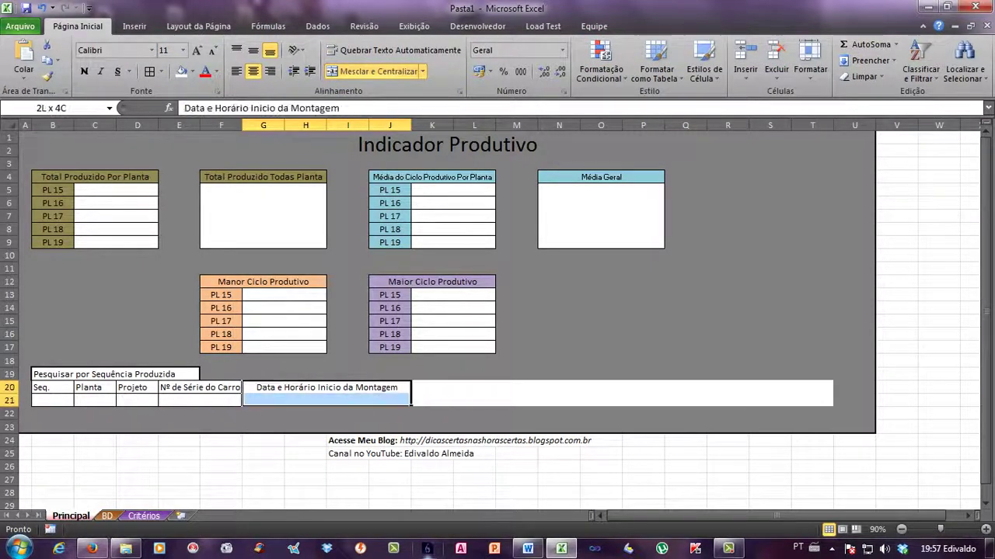
{"action": "left_click", "coordinate": [149, 71]}
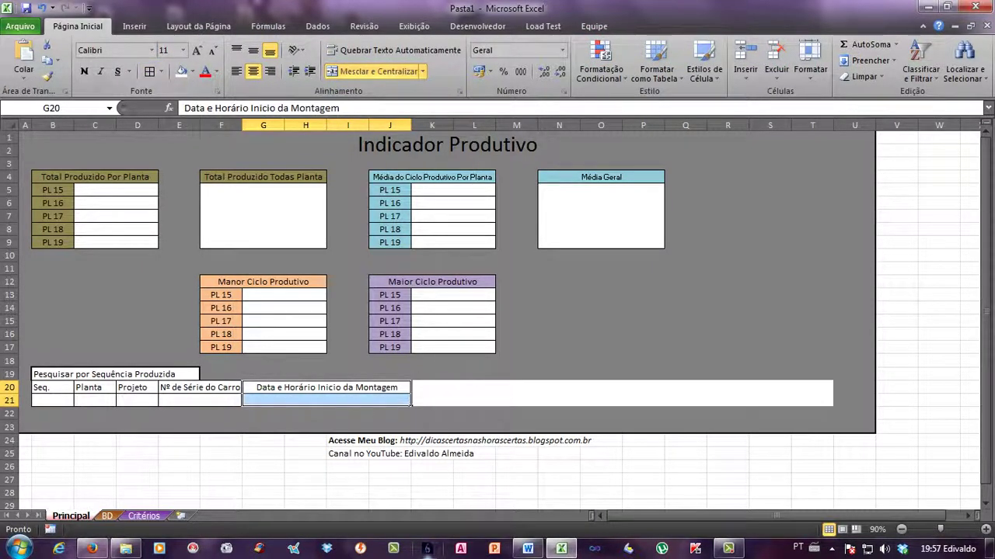
{"action": "left_click", "coordinate": [432, 414]}
Enter the header "Data e Horário Termino Montagem" in cell K20
{"action": "left_click", "coordinate": [432, 388]}
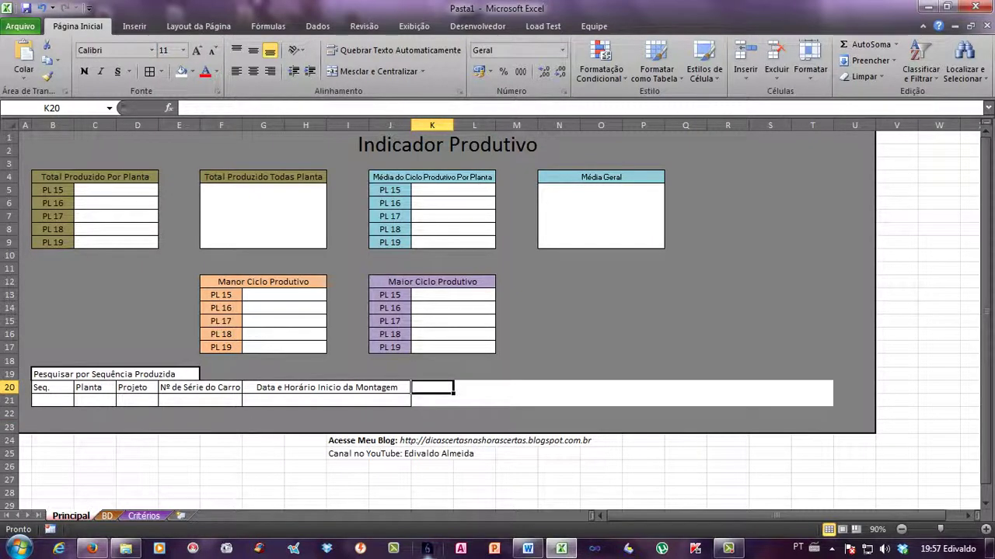
{"action": "type", "text": "Data"}
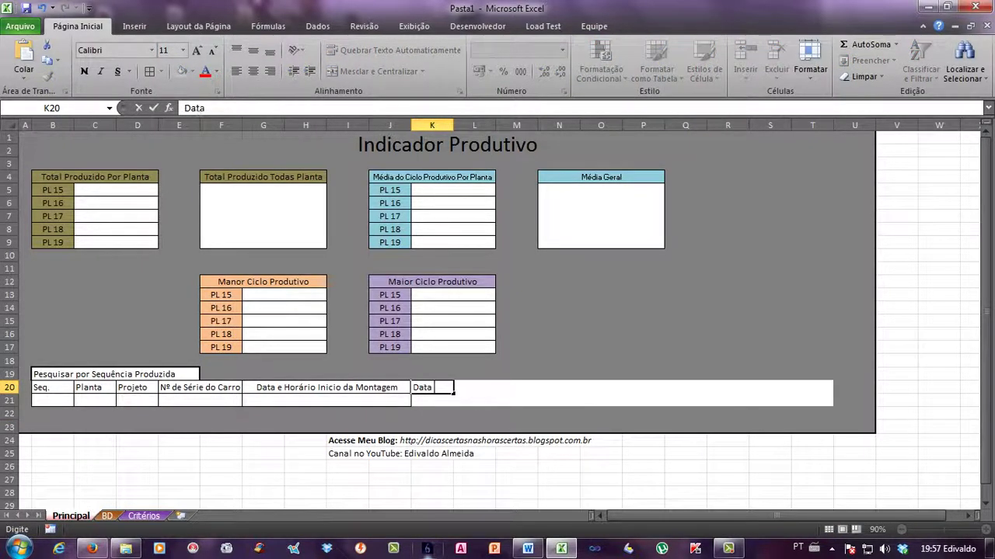
{"action": "type", "text": " EHorário"}
{"action": "left_click", "coordinate": [435, 387]}
{"action": "key", "text": "BackSpace"}
{"action": "type", "text": "e "}
{"action": "type", "text": " TerMi"}
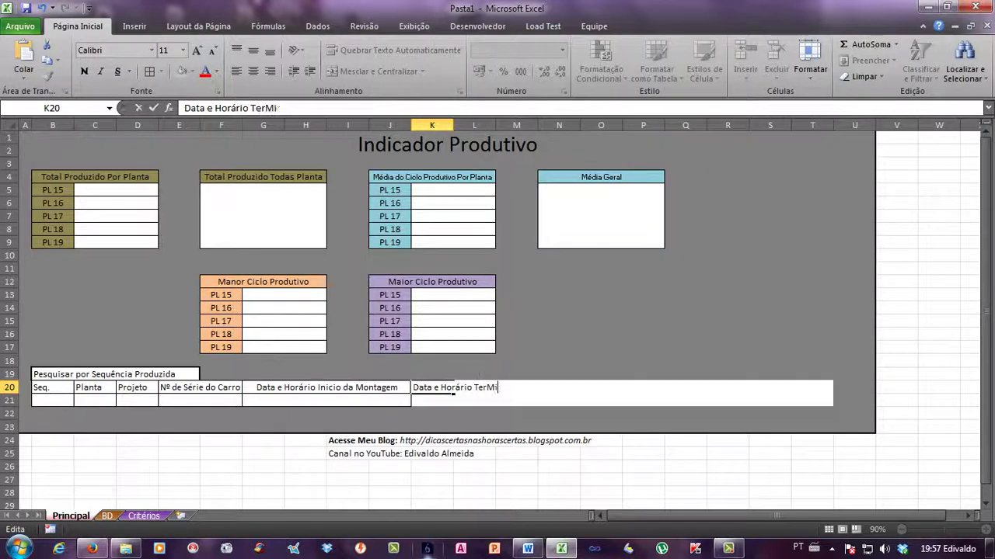
{"action": "key", "text": "BackSpace"}
{"action": "key", "text": "BackSpace"}
{"action": "type", "text": "mino Montagem"}
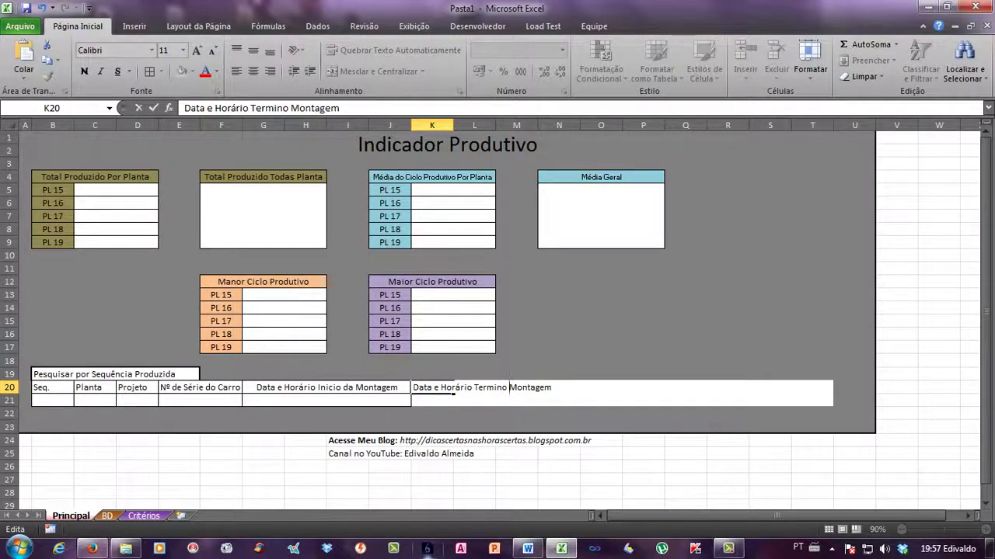
{"action": "left_click", "coordinate": [386, 388]}
Merge and center cells K20:N20 and the cells K21:N21 below them
{"action": "left_click_drag", "start_coordinate": [435, 388], "coordinate": [558, 388]}
{"action": "left_click", "coordinate": [365, 71]}
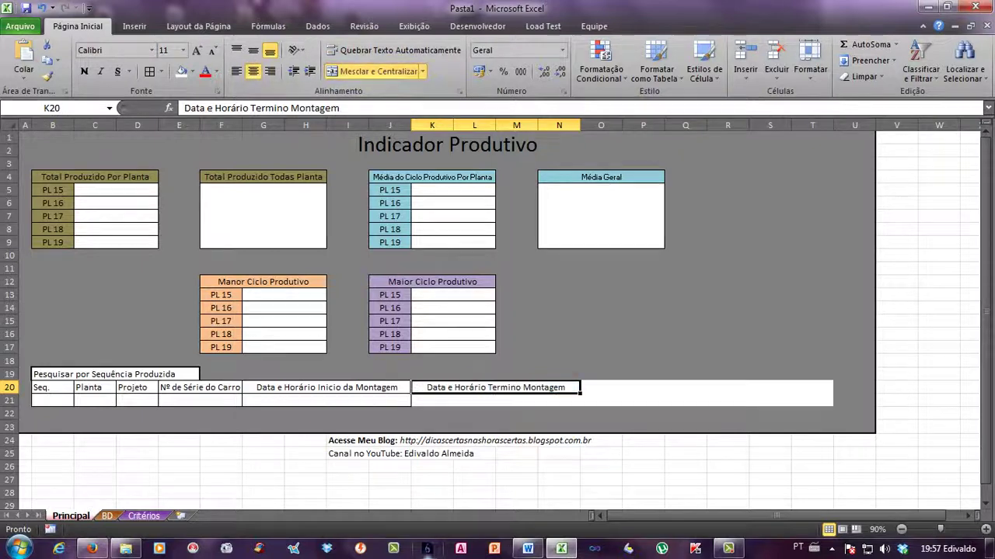
{"action": "left_click_drag", "start_coordinate": [435, 401], "coordinate": [571, 400]}
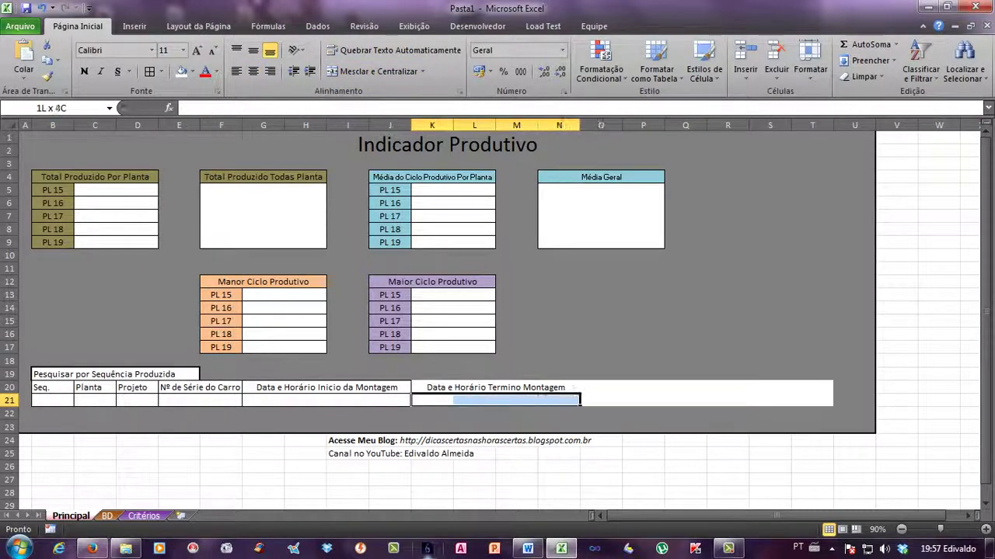
{"action": "left_click", "coordinate": [369, 71]}
Apply all borders to the merged cells in K20:N21
{"action": "left_click_drag", "start_coordinate": [496, 388], "coordinate": [496, 401]}
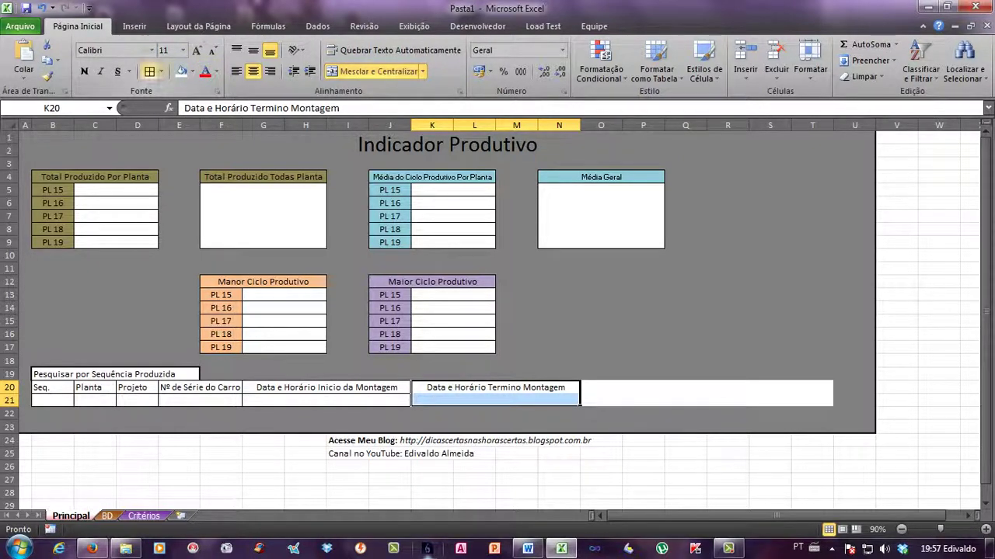
{"action": "left_click", "coordinate": [149, 72]}
{"action": "key", "text": "Right"}
{"action": "key", "text": "Left"}
{"action": "key", "text": "Right"}
{"action": "key", "text": "Down"}
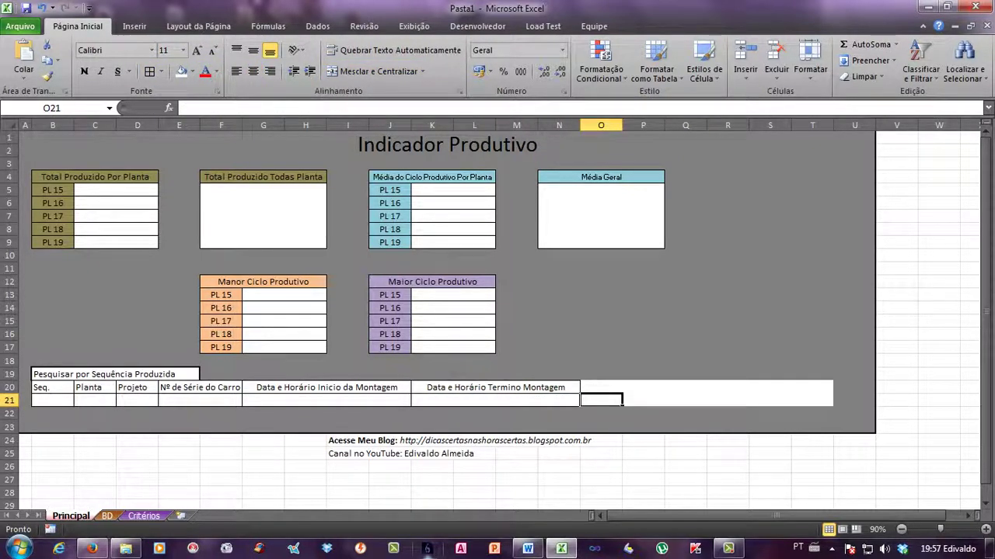
Enter the header "Total Ciclo Produtivo" in cell O20
{"action": "key", "text": "Up"}
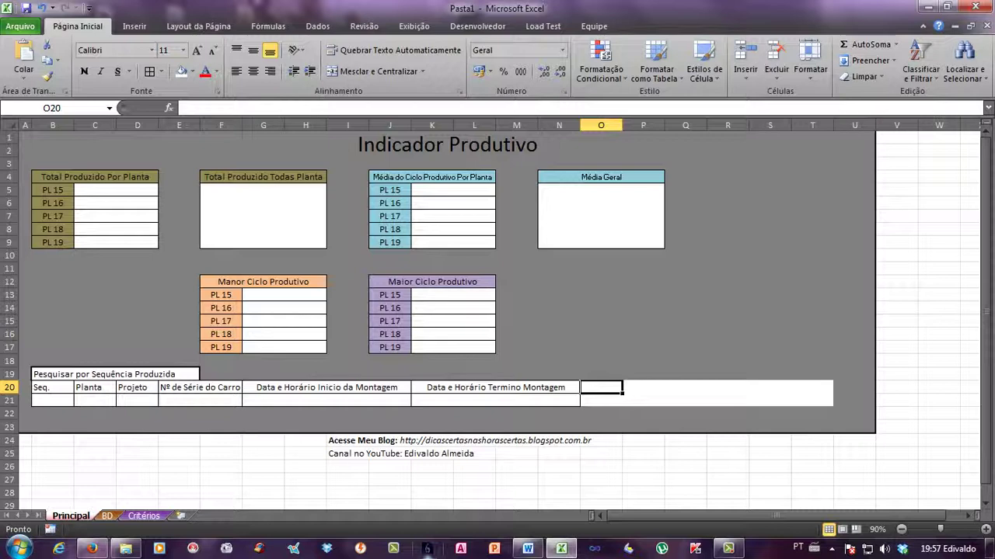
{"action": "key", "text": "Down"}
{"action": "key", "text": "Down"}
{"action": "key", "text": "Up"}
{"action": "key", "text": "Up"}
{"action": "type", "text": "Total"}
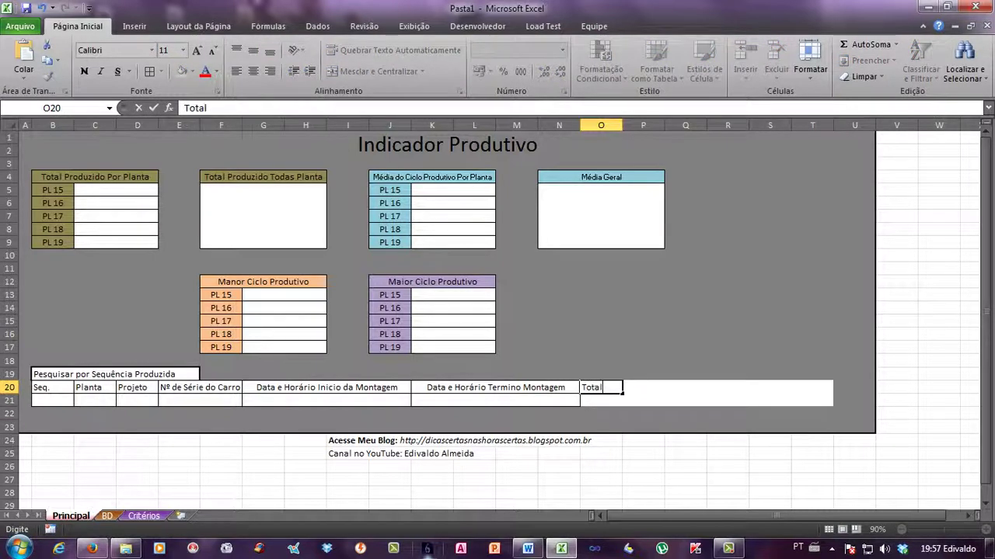
{"action": "type", "text": " Ciclo Prod"}
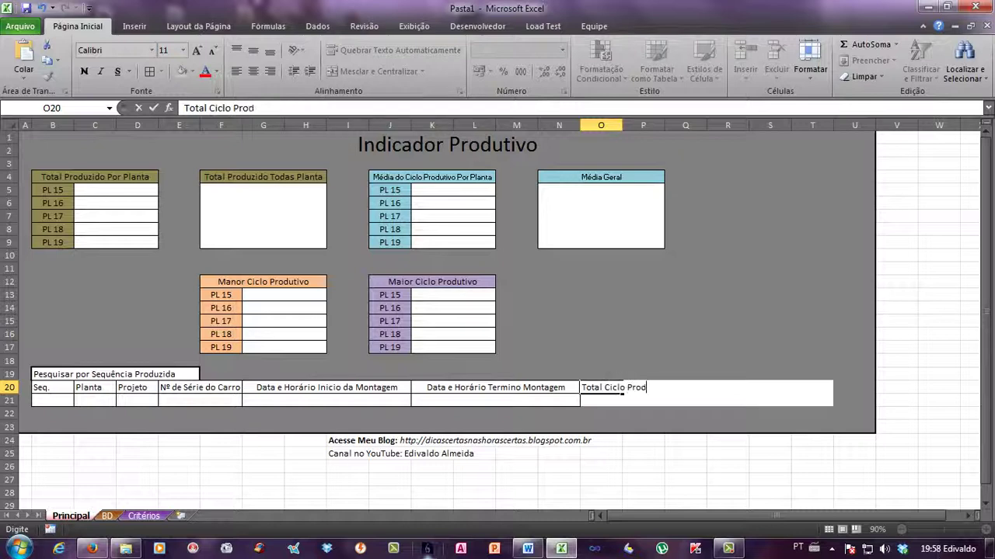
{"action": "type", "text": "utivo"}
{"action": "left_click", "coordinate": [643, 413]}
{"action": "left_click", "coordinate": [643, 401]}
Merge and center cells O20:P20 and widen column P slightly so the header fits
{"action": "left_click_drag", "start_coordinate": [602, 388], "coordinate": [643, 388]}
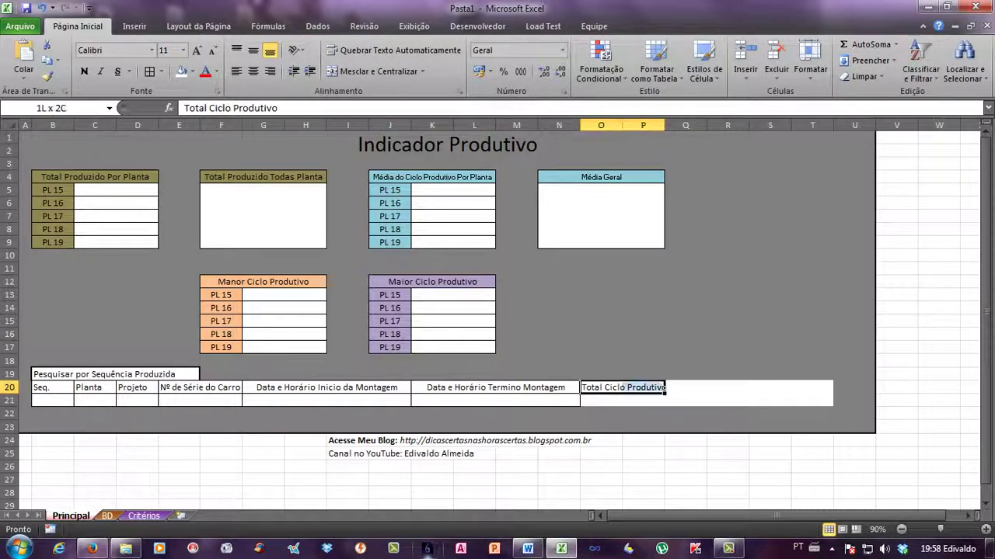
{"action": "left_click", "coordinate": [379, 72]}
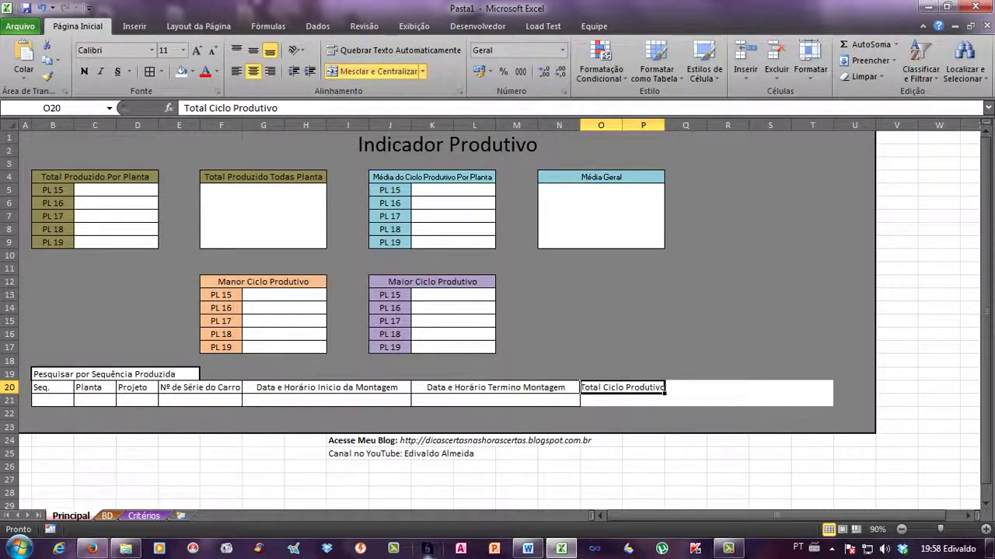
{"action": "left_click", "coordinate": [643, 401]}
{"action": "left_click_drag", "start_coordinate": [603, 400], "coordinate": [643, 392]}
{"action": "key", "text": "Up"}
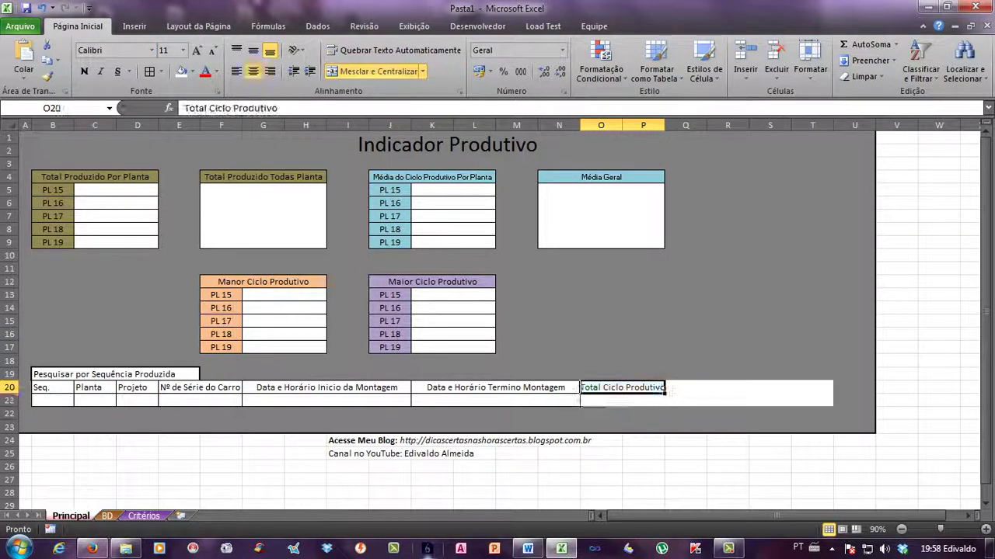
{"action": "left_click_drag", "start_coordinate": [664, 124], "coordinate": [671, 124]}
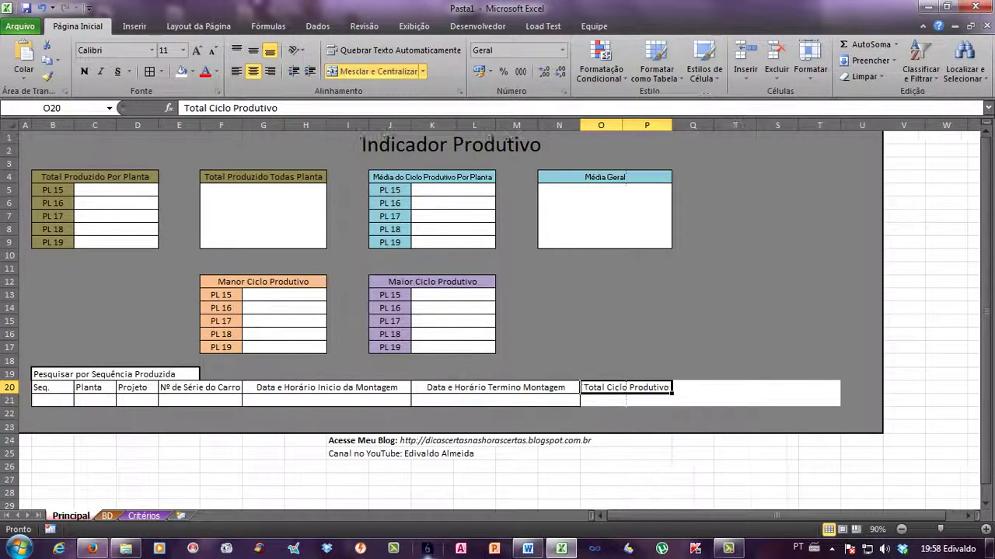
Apply all borders to O20:P21 and merge and center cells O21:P21
{"action": "key", "text": "shift+Down"}
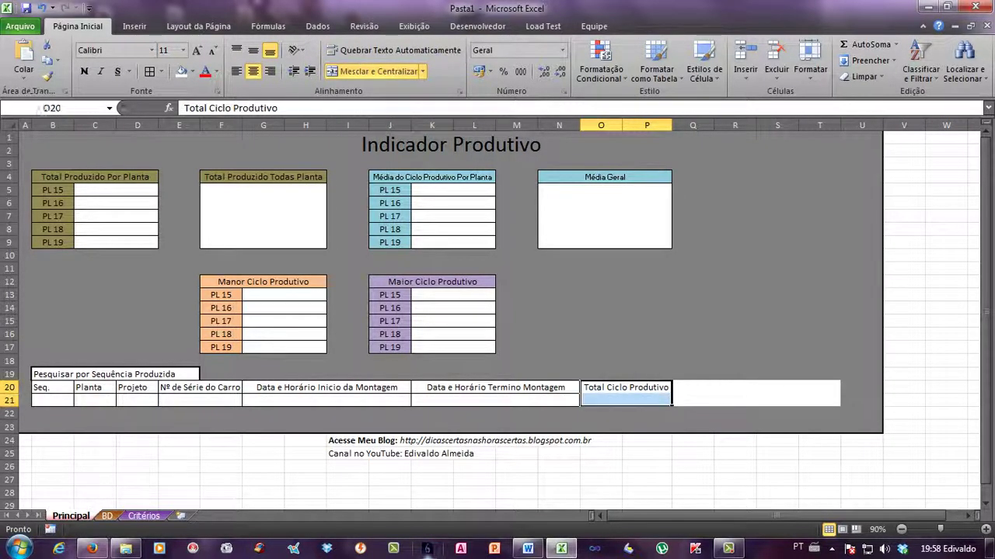
{"action": "key", "text": "Down"}
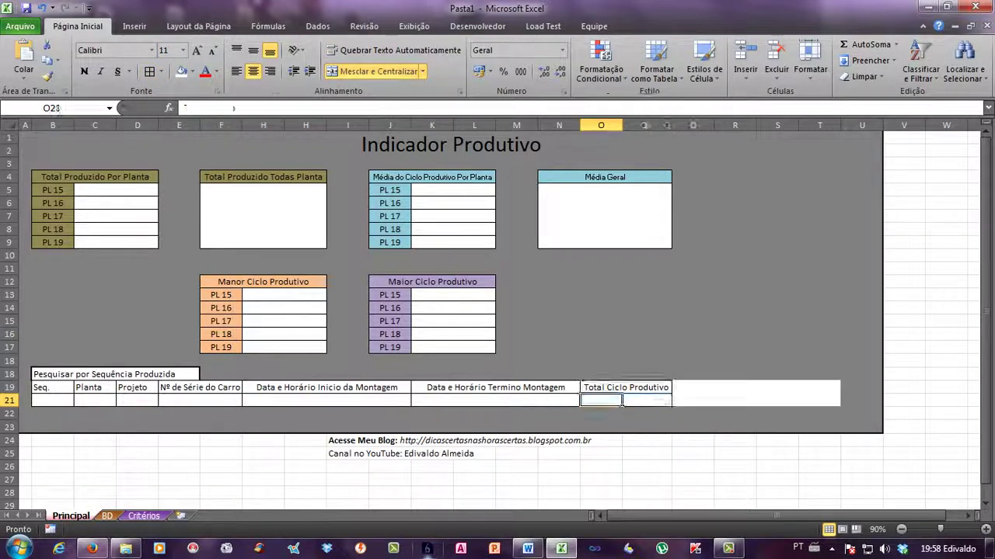
{"action": "key", "text": "shift+Right"}
{"action": "left_click", "coordinate": [378, 71]}
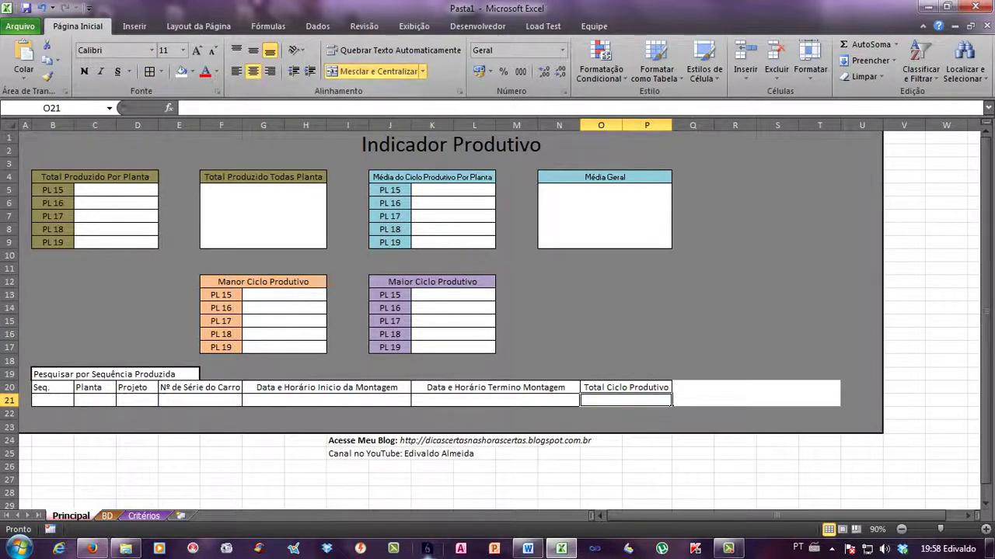
Enter the header "Teste de Duplicidade" in cell Q20
{"action": "key", "text": "Up"}
{"action": "key", "text": "Right"}
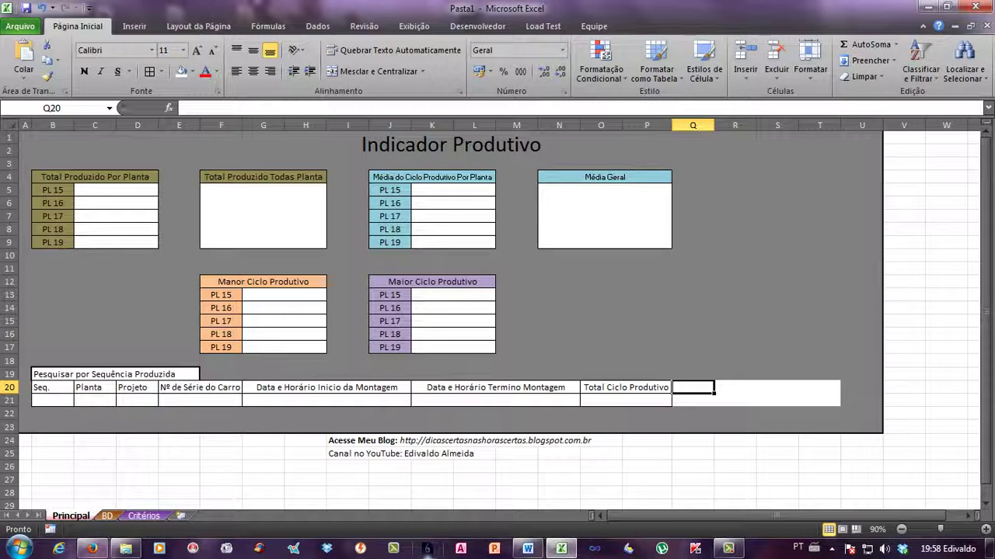
{"action": "type", "text": "Te"}
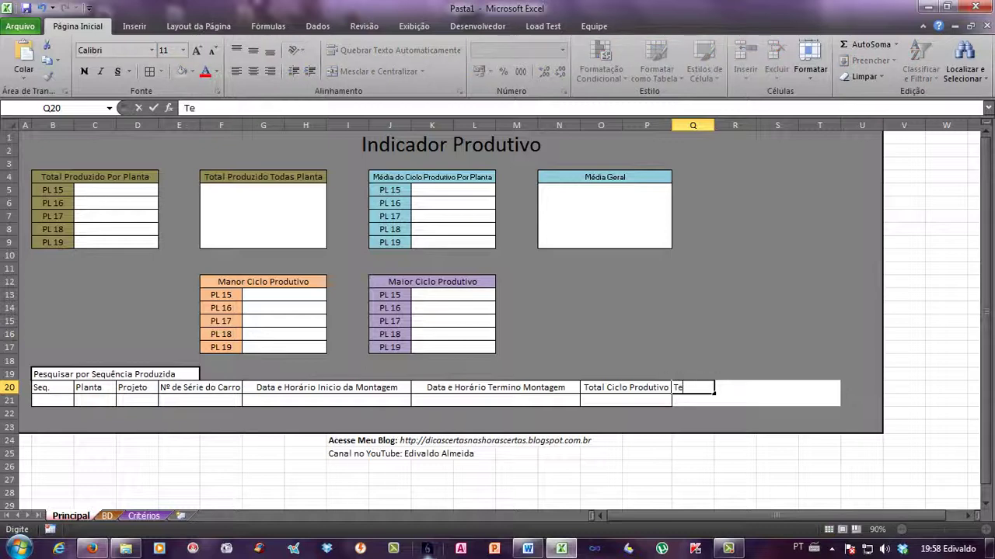
{"action": "type", "text": "ste de Dup"}
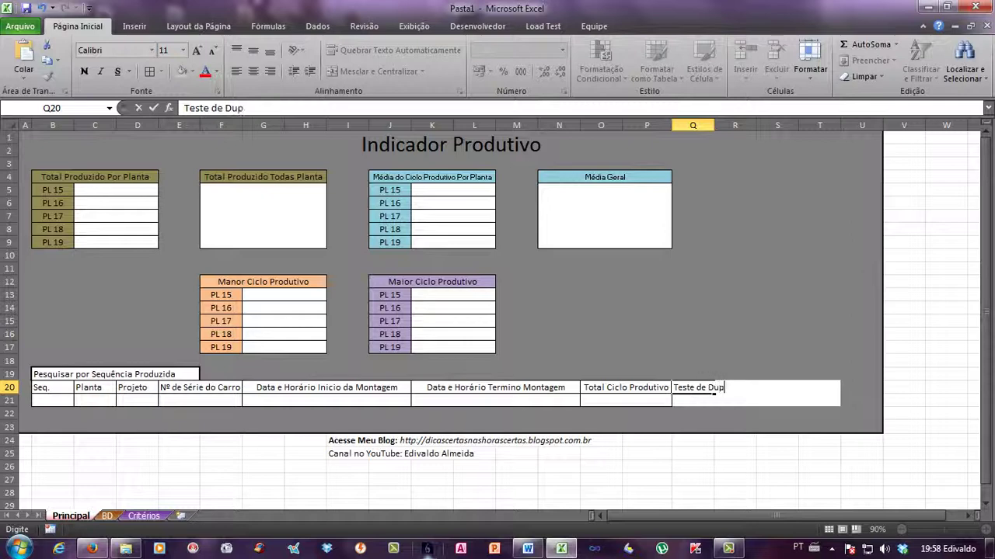
{"action": "type", "text": "licidade"}
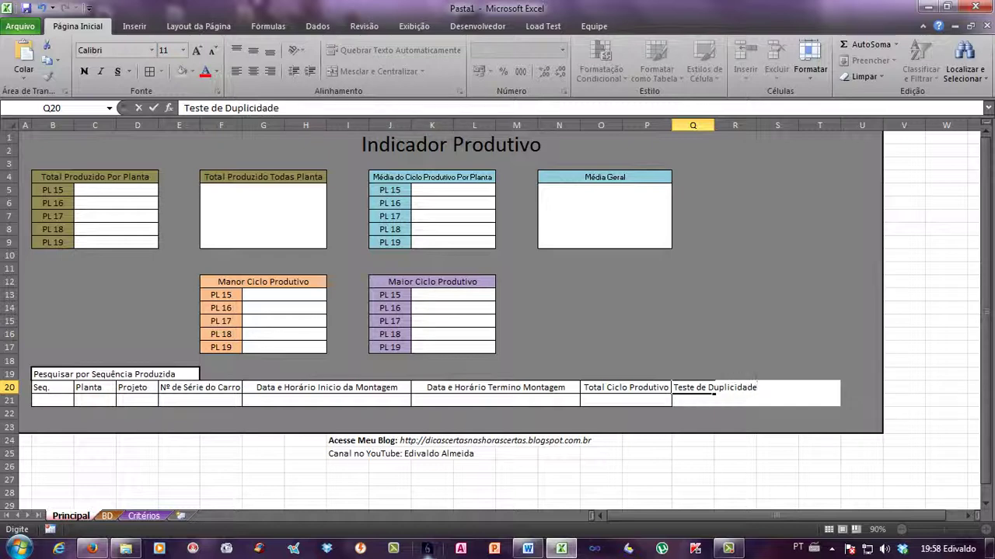
{"action": "key", "text": "Tab"}
Merge and center the "Teste de Duplicidade" header across cells Q20:S20
{"action": "key", "text": "shift+Left"}
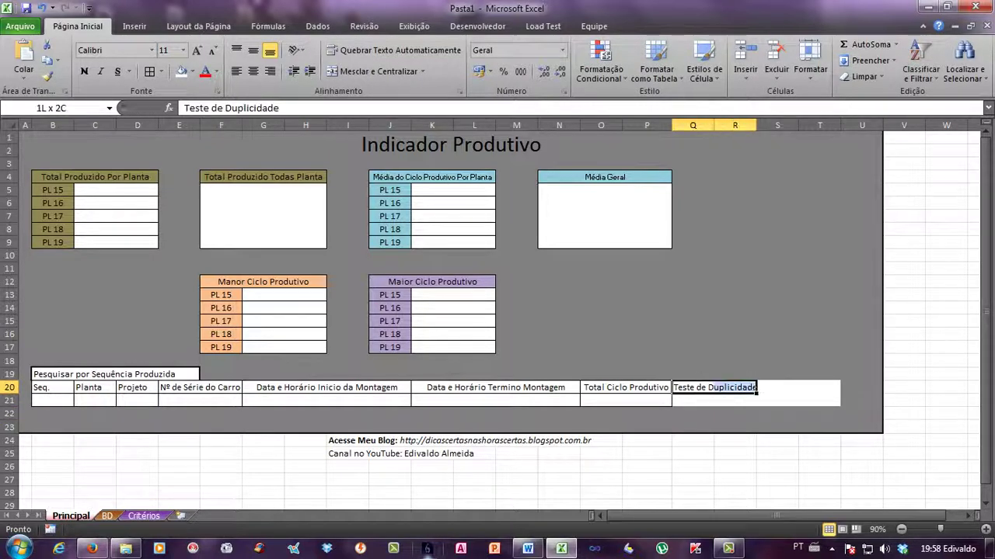
{"action": "key", "text": "shift+Left"}
{"action": "key", "text": "shift+Right"}
{"action": "key", "text": "shift+Right"}
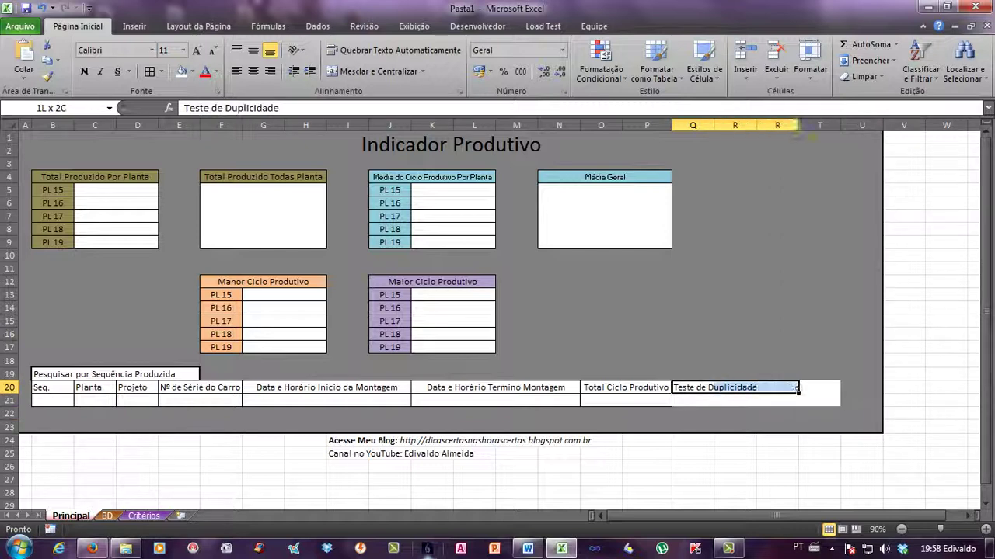
{"action": "left_click", "coordinate": [373, 71]}
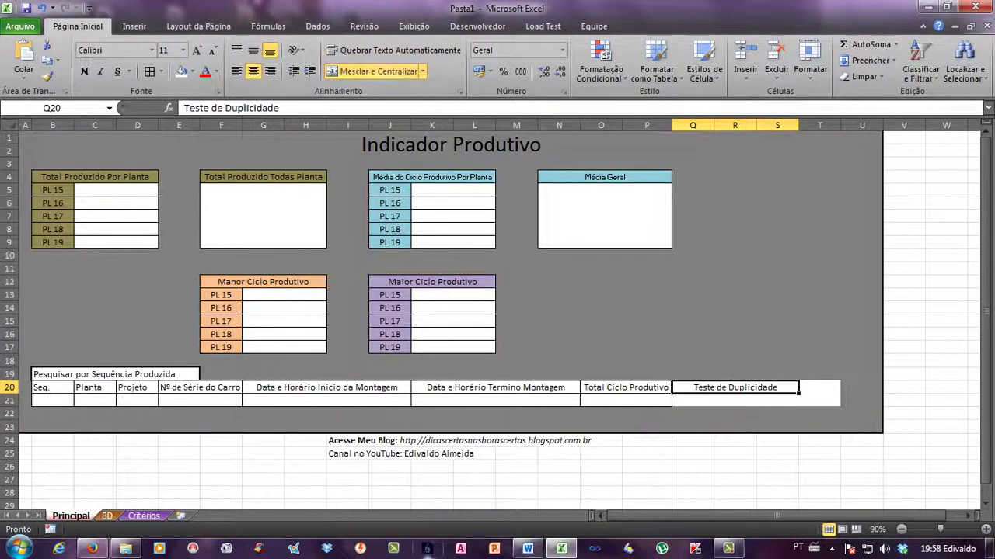
Merge and center cells Q21:S21 and apply all borders to Q20:S21
{"action": "key", "text": "Down"}
{"action": "key", "text": "shift+Right"}
{"action": "key", "text": "shift+Right"}
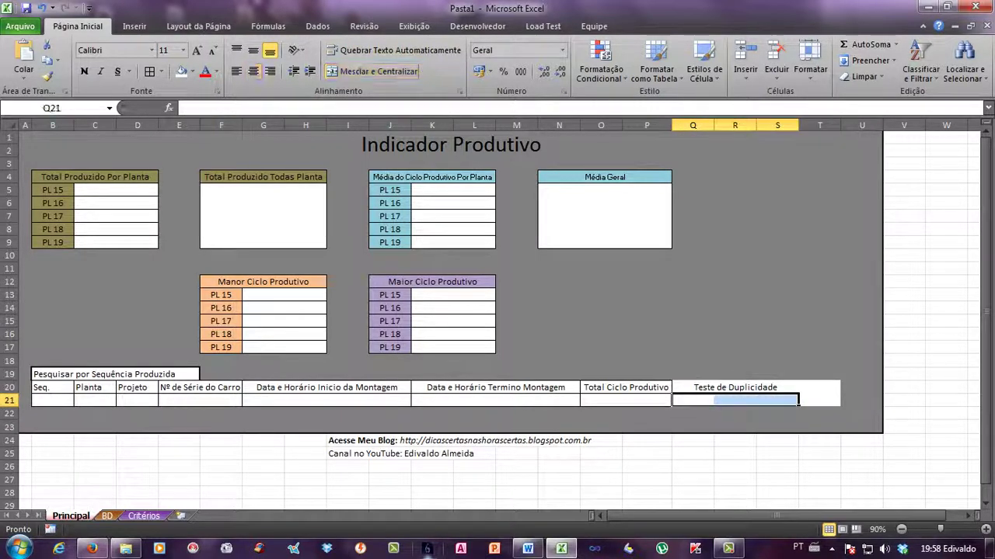
{"action": "key", "text": "shift+Up"}
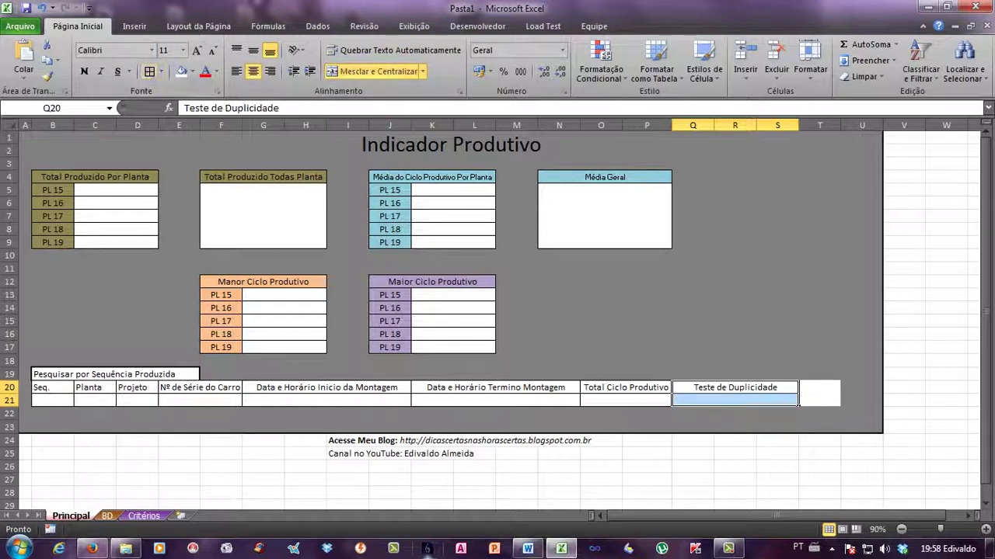
Enter the header "Semana" in cell T20 and center it
{"action": "key", "text": "Right"}
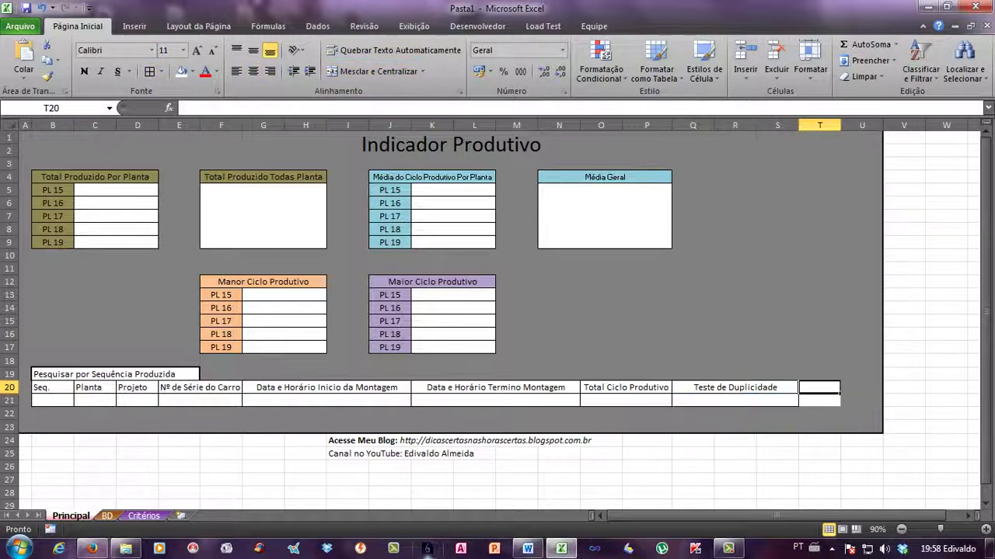
{"action": "type", "text": "Seman"}
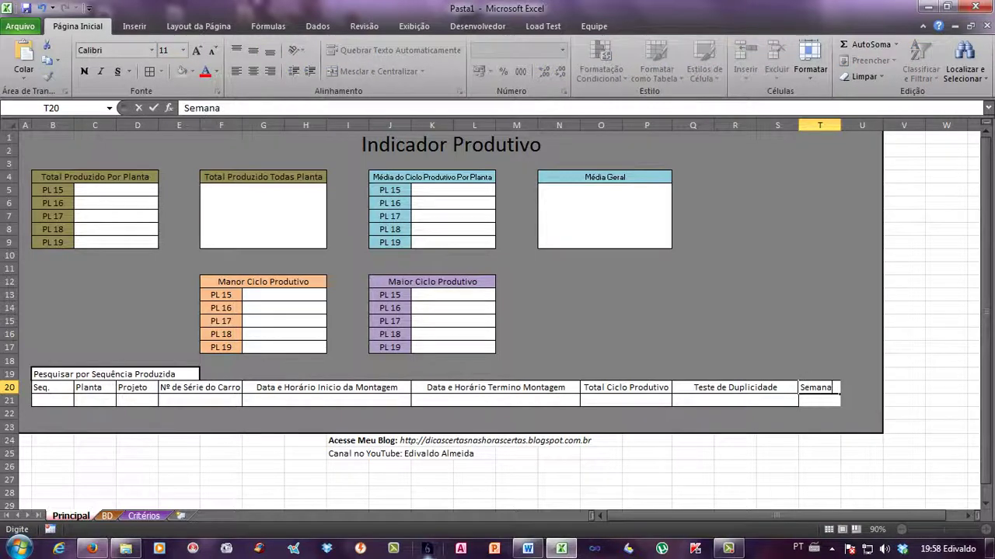
{"action": "type", "text": "a"}
{"action": "left_click", "coordinate": [777, 426]}
{"action": "left_click", "coordinate": [819, 387]}
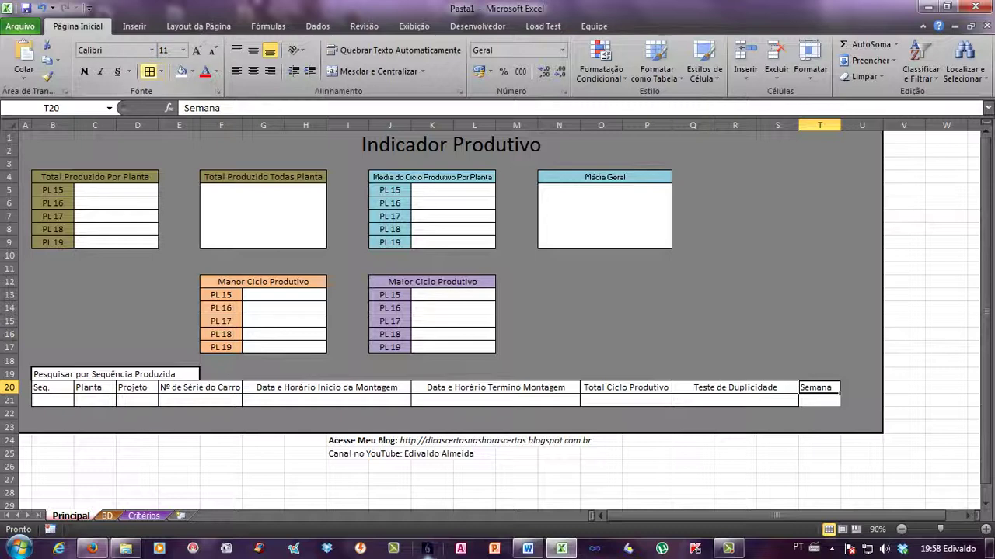
{"action": "left_click", "coordinate": [253, 71]}
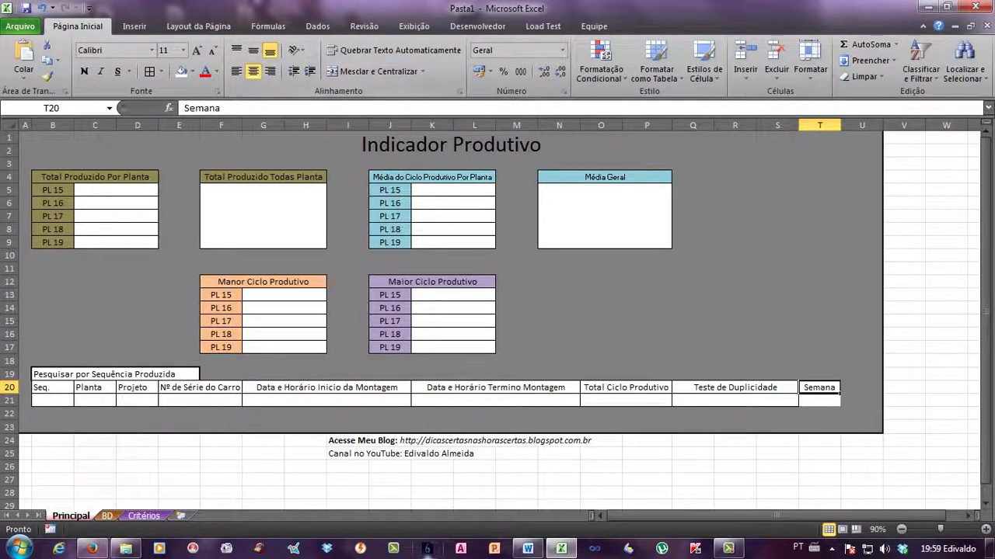
Apply all borders to the "Semana" header and the cell below it, T20:T21
{"action": "key", "text": "Return"}
{"action": "key", "text": "Up"}
{"action": "key", "text": "shift+Down"}
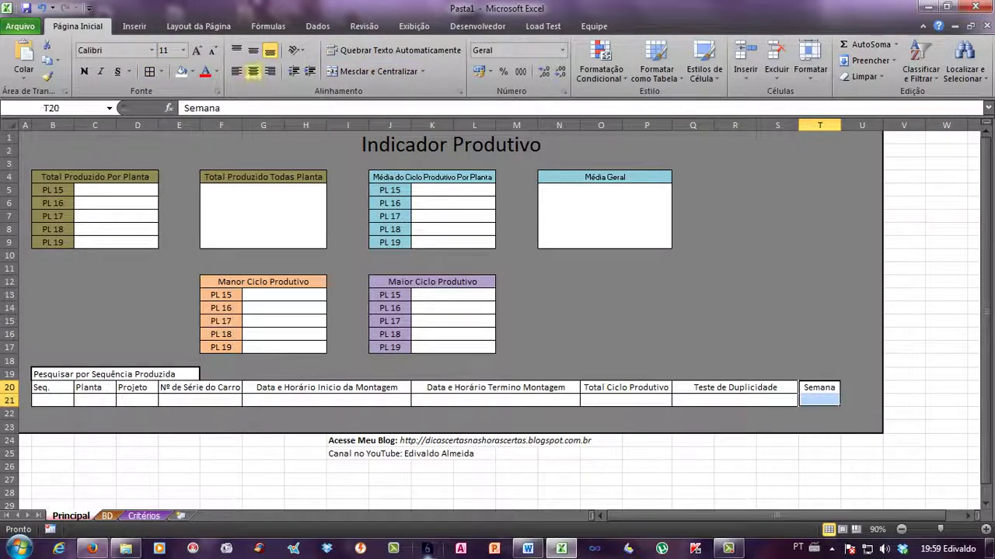
{"action": "left_click", "coordinate": [150, 72]}
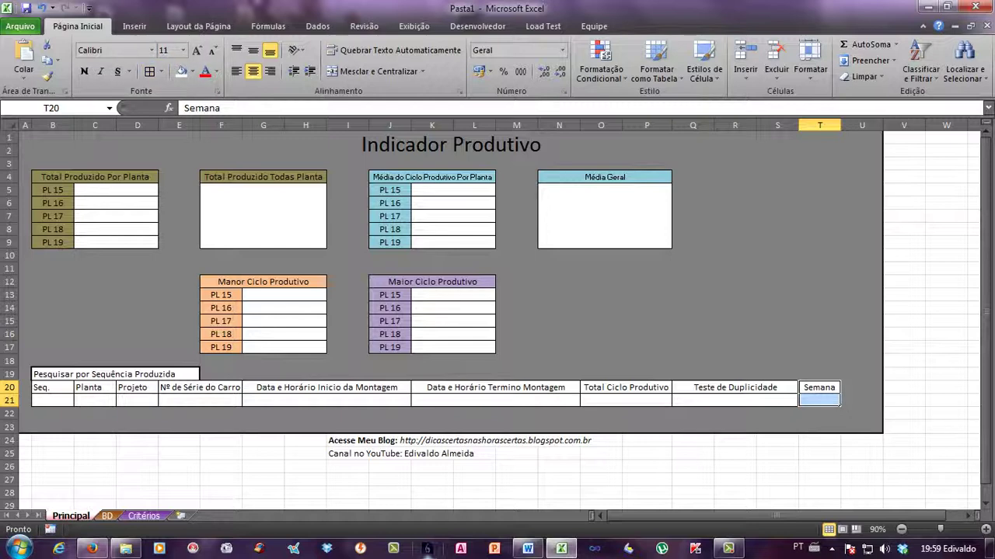
Apply the thick outline border "Borda superior espessa" to the search title cells B19:E19
{"action": "left_click", "coordinate": [474, 414]}
{"action": "left_click", "coordinate": [52, 387]}
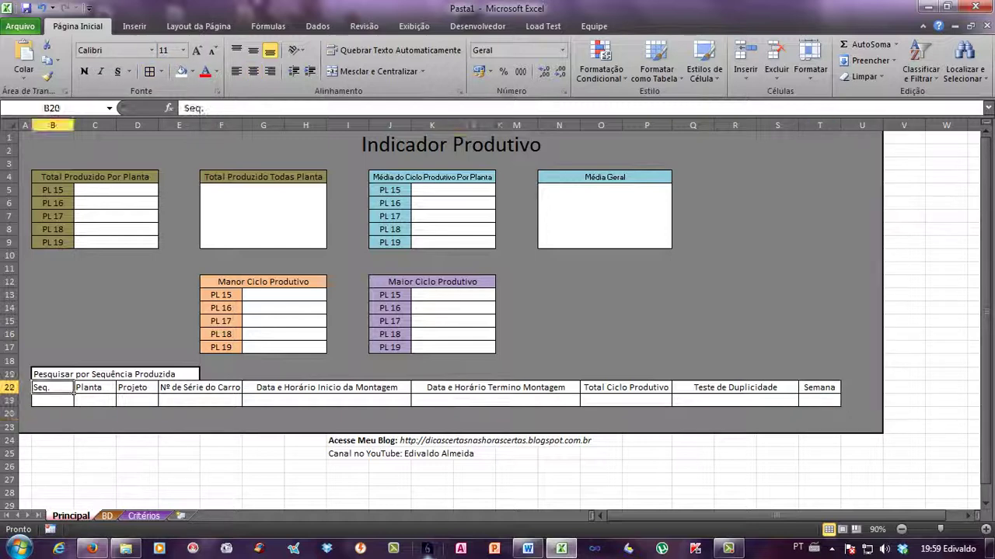
{"action": "left_click_drag", "start_coordinate": [47, 374], "coordinate": [117, 400]}
{"action": "left_click", "coordinate": [115, 399]}
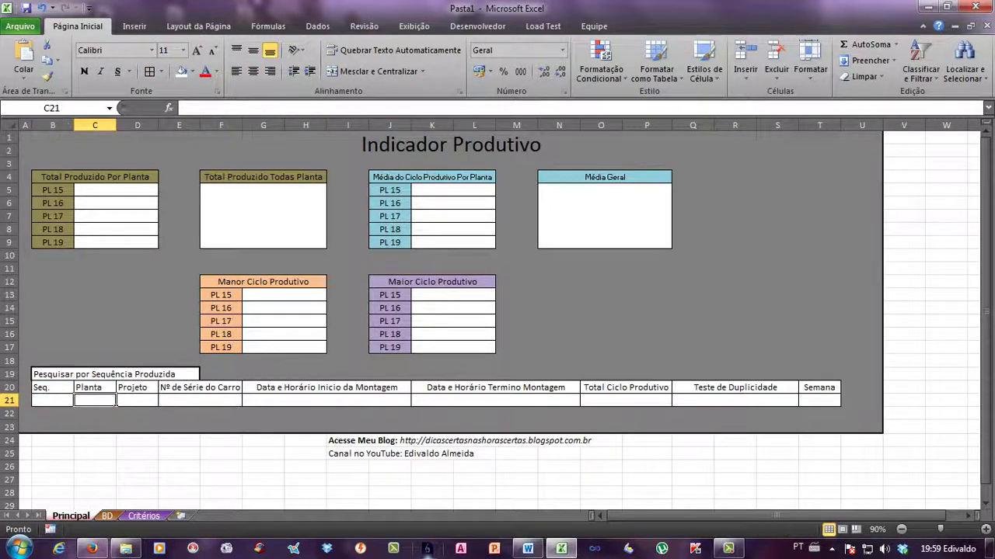
{"action": "left_click_drag", "start_coordinate": [47, 374], "coordinate": [193, 375]}
{"action": "left_click", "coordinate": [160, 71]}
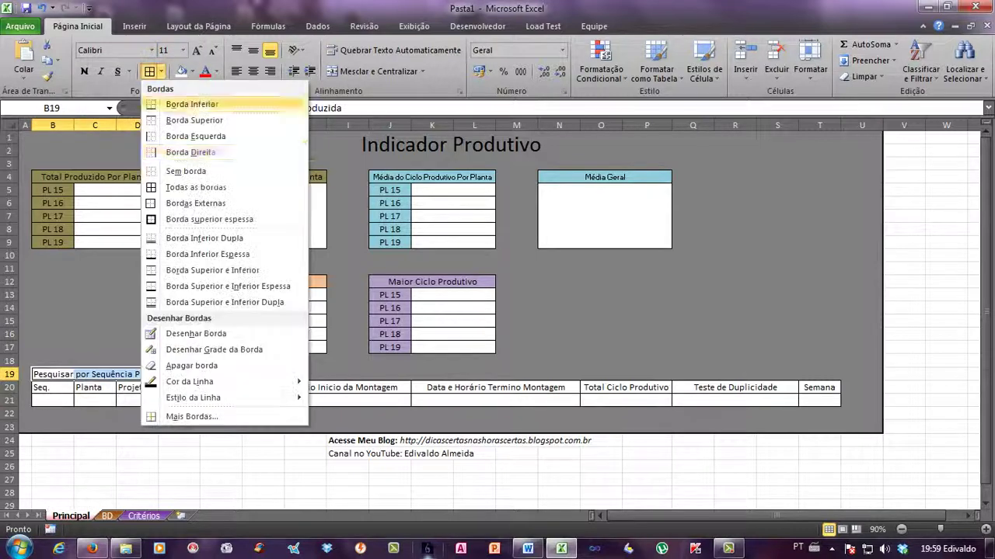
{"action": "left_click", "coordinate": [203, 220]}
Apply the same thick outline border around the search table B20:T21
{"action": "left_click_drag", "start_coordinate": [43, 392], "coordinate": [828, 400]}
{"action": "left_click", "coordinate": [149, 71]}
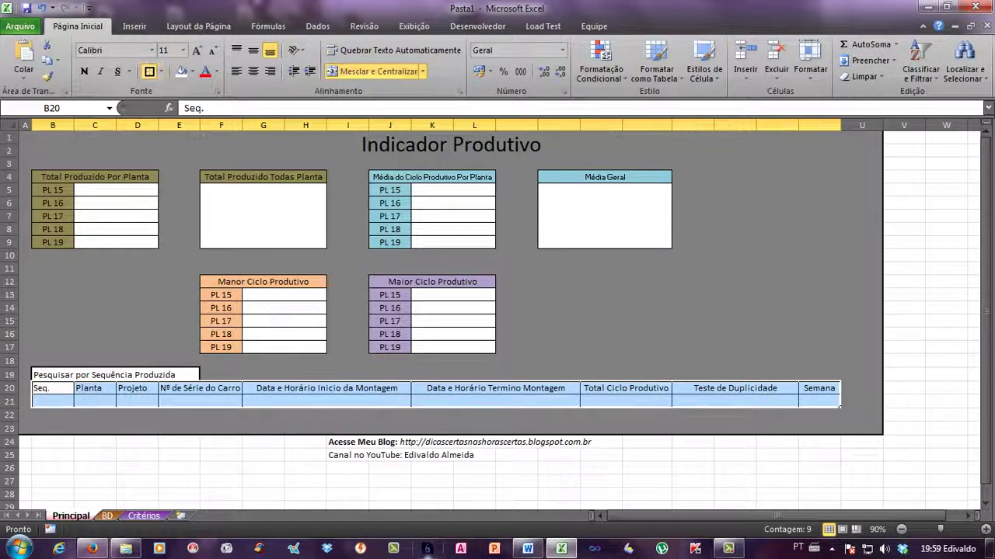
{"action": "left_click", "coordinate": [221, 415]}
{"action": "left_click", "coordinate": [728, 550]}
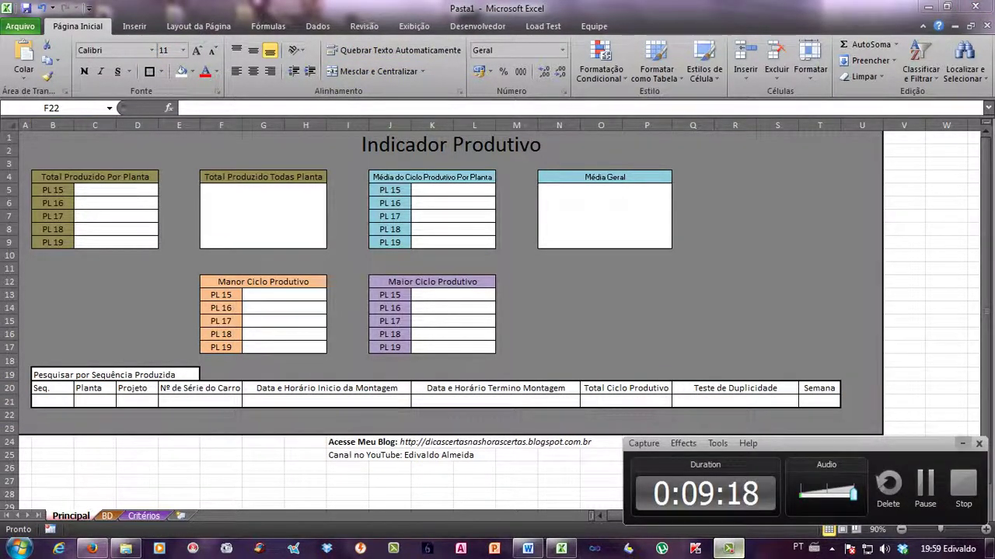
{"action": "left_click", "coordinate": [962, 443]}
{"action": "left_click", "coordinate": [496, 389]}
{"action": "left_click", "coordinate": [334, 388]}
{"action": "left_click", "coordinate": [74, 376]}
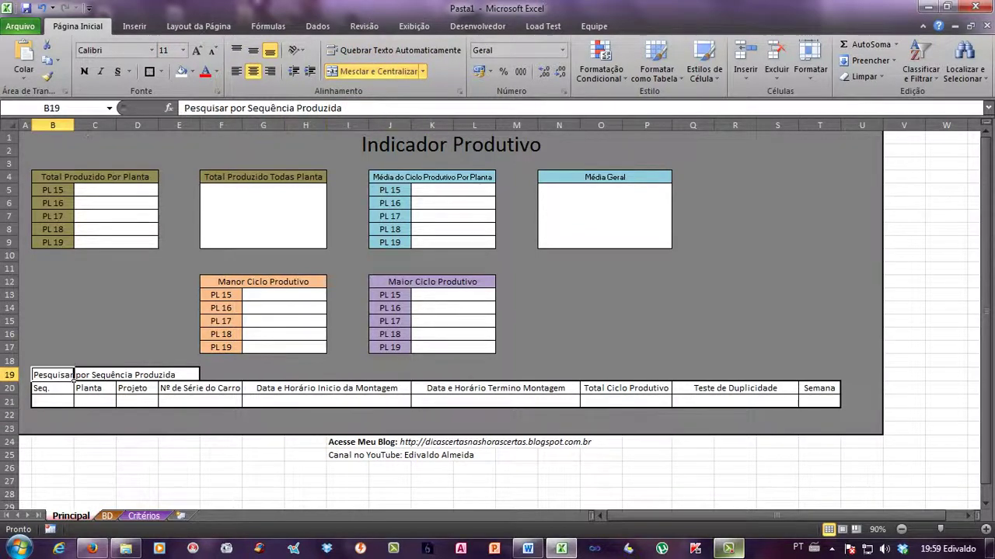
{"action": "left_click", "coordinate": [108, 516]}
{"action": "left_click", "coordinate": [144, 516]}
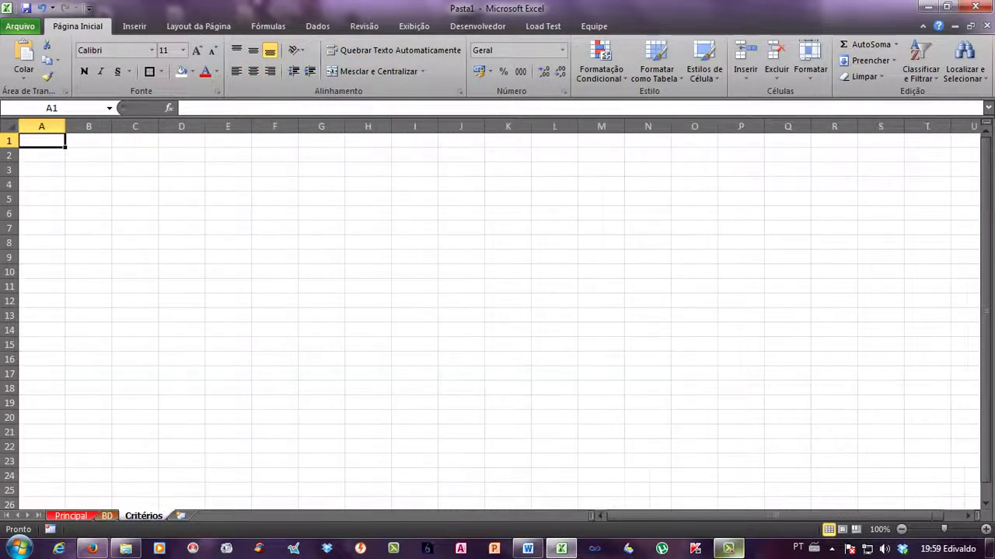
{"action": "left_click", "coordinate": [71, 516]}
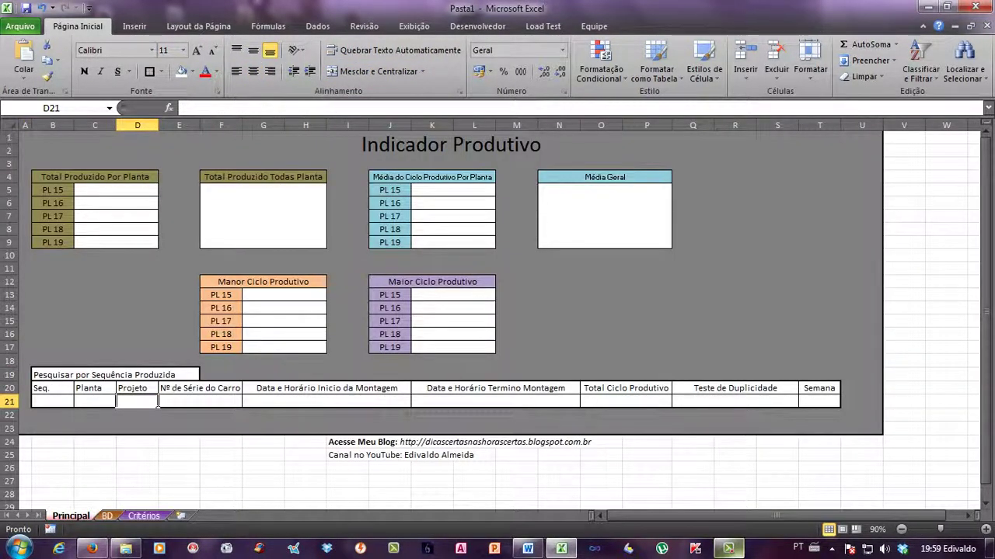
Center the contents of the whole sequence search block B19:T21 horizontally
{"action": "left_click_drag", "start_coordinate": [54, 375], "coordinate": [822, 402]}
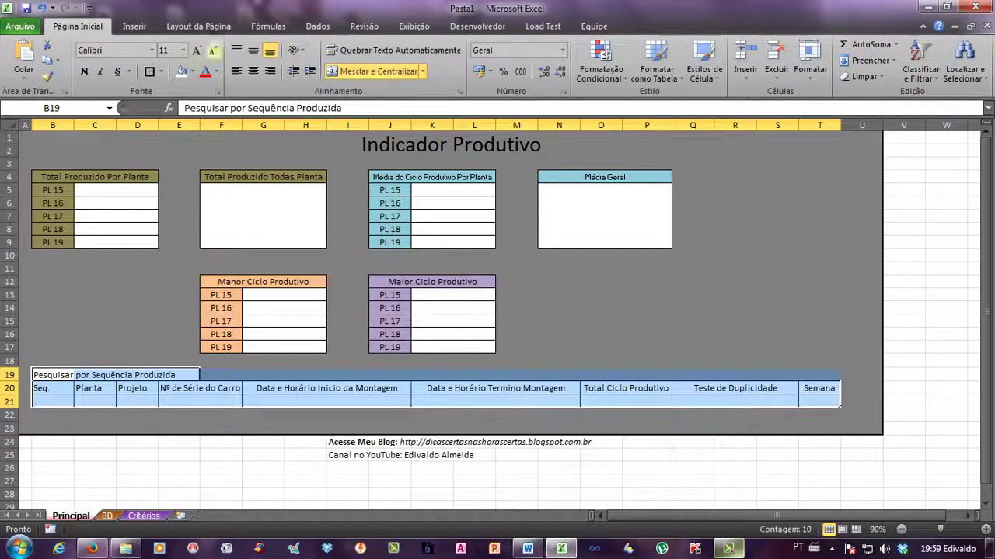
{"action": "left_click", "coordinate": [253, 72]}
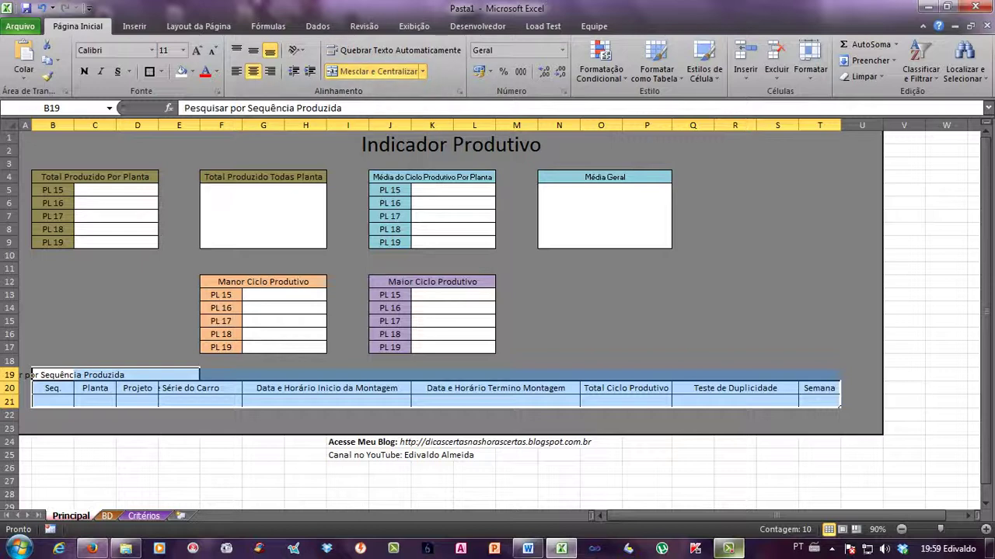
Left-align the "Pesquisar por Sequência Produzida" title in B19 above the sequence search table
{"action": "left_click", "coordinate": [95, 402]}
{"action": "left_click", "coordinate": [53, 375]}
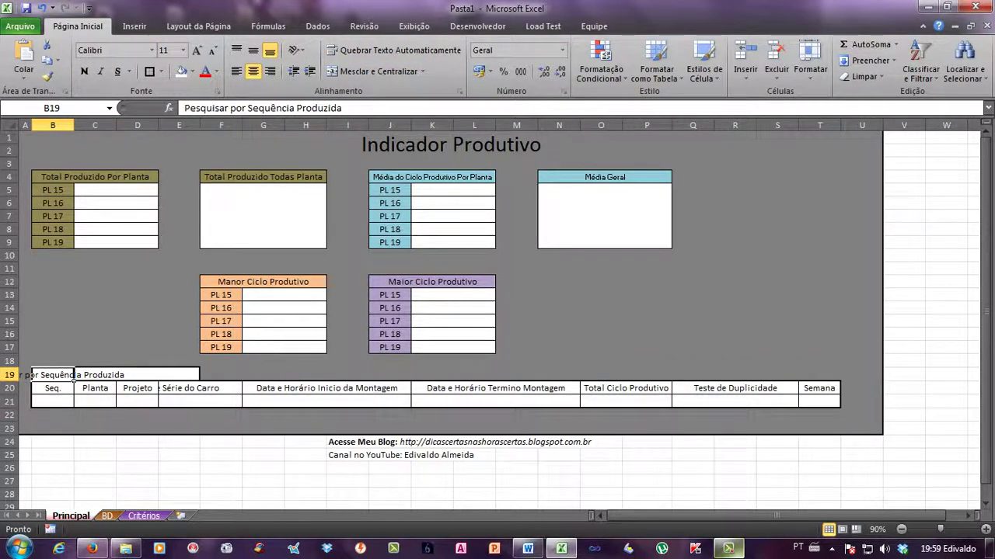
{"action": "left_click", "coordinate": [236, 71]}
{"action": "left_click", "coordinate": [72, 403]}
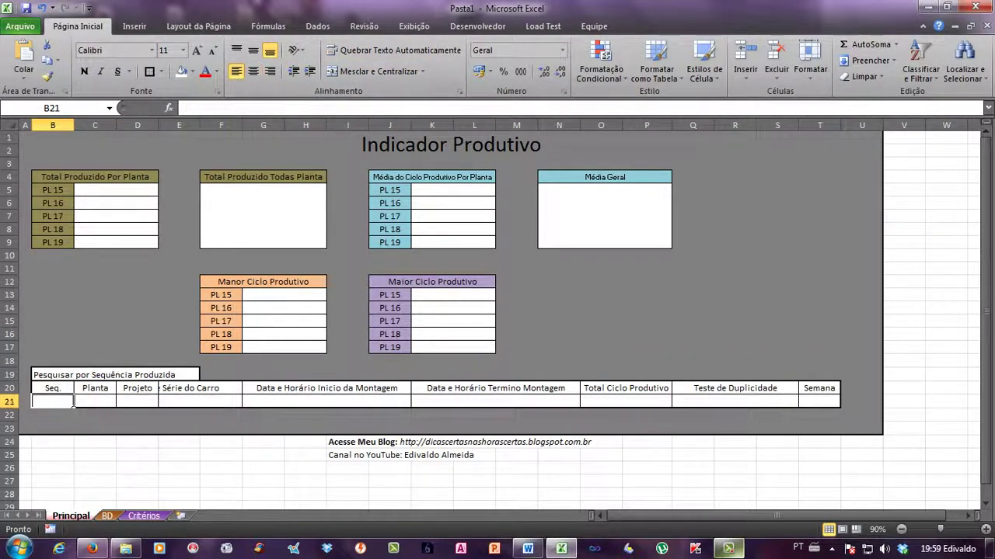
{"action": "left_click", "coordinate": [71, 389]}
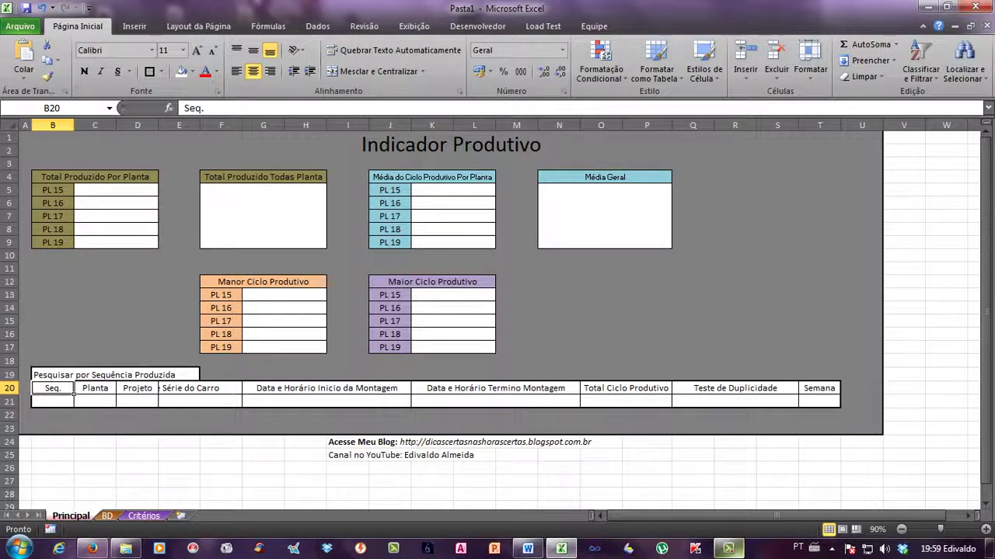
{"action": "left_click", "coordinate": [155, 192]}
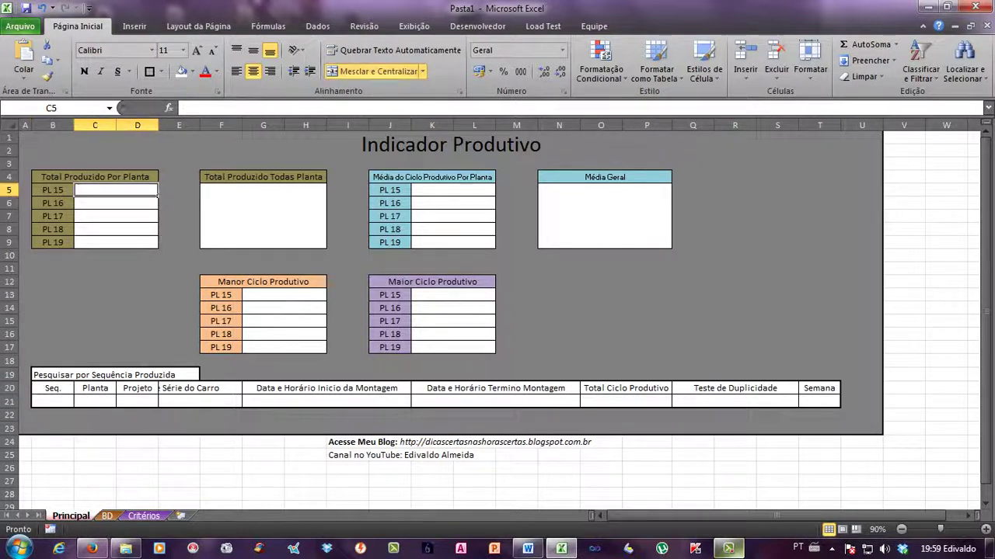
{"action": "left_click", "coordinate": [145, 517]}
{"action": "left_click", "coordinate": [88, 155]}
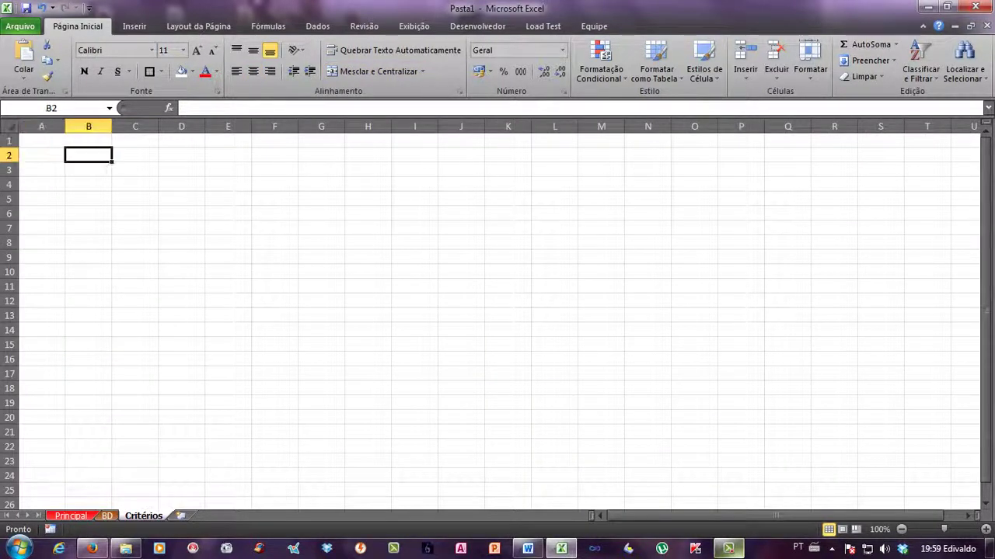
{"action": "left_click", "coordinate": [70, 516]}
{"action": "left_click", "coordinate": [143, 516]}
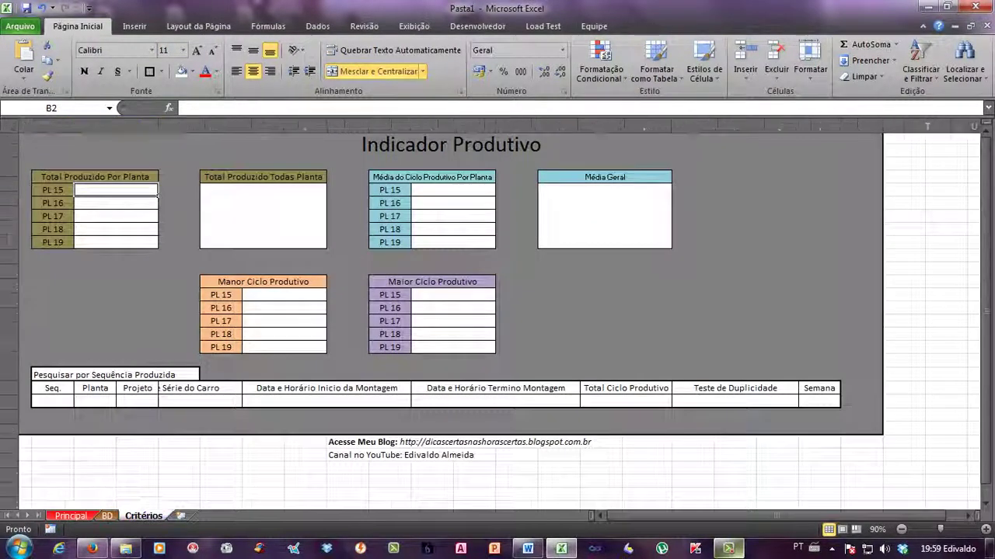
{"action": "left_click", "coordinate": [88, 228]}
{"action": "left_click", "coordinate": [42, 141]}
{"action": "left_click", "coordinate": [42, 199]}
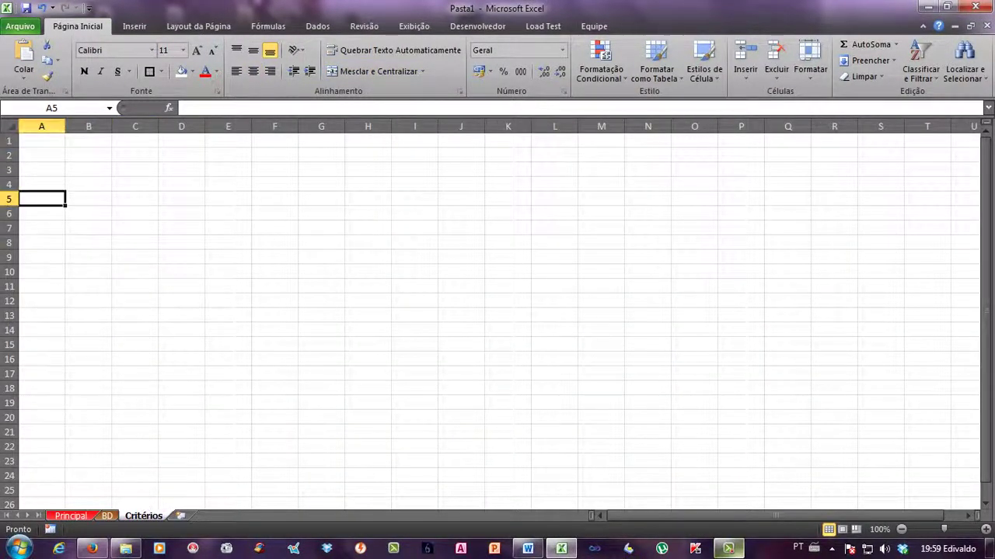
{"action": "left_click", "coordinate": [42, 140]}
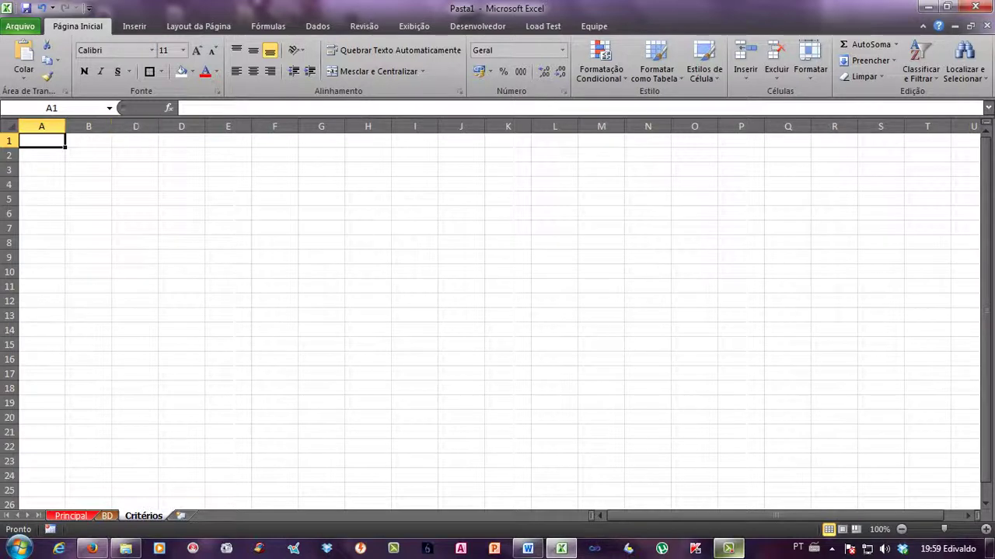
{"action": "left_click", "coordinate": [42, 199]}
{"action": "left_click", "coordinate": [42, 140]}
{"action": "left_click", "coordinate": [88, 257]}
{"action": "left_click", "coordinate": [41, 140]}
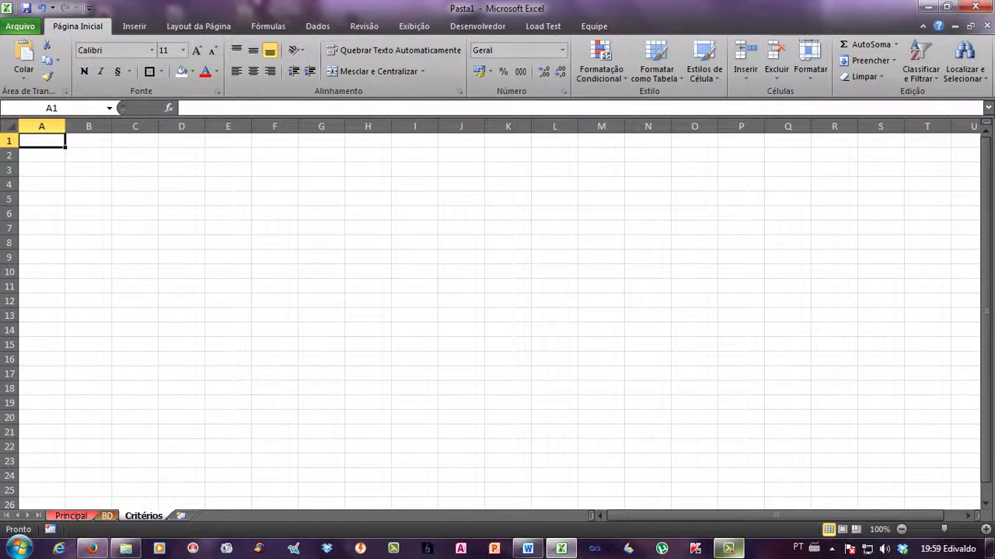
Examine the production data in columns A to I of the BD sheet, from "Seq." to "Semana"
{"action": "left_click", "coordinate": [71, 516]}
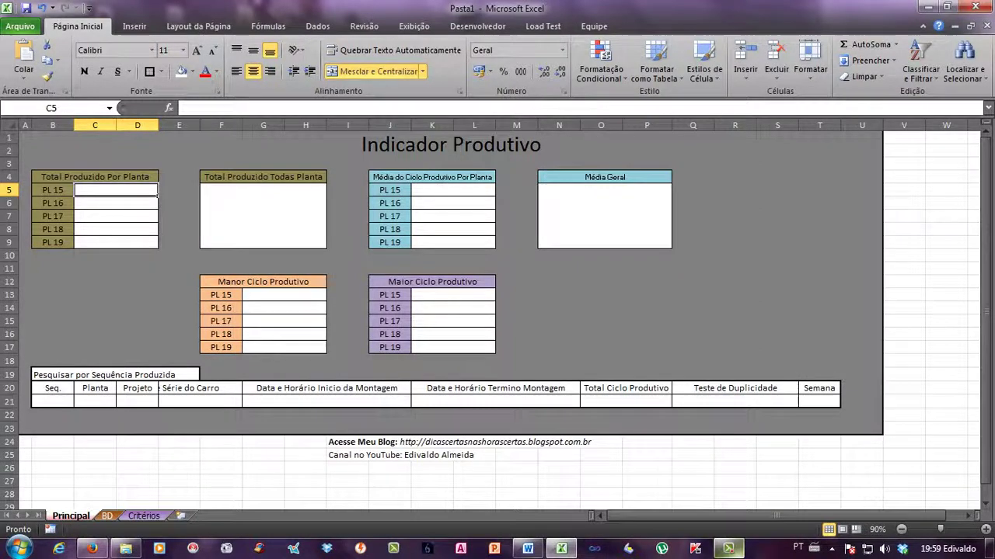
{"action": "left_click", "coordinate": [106, 516]}
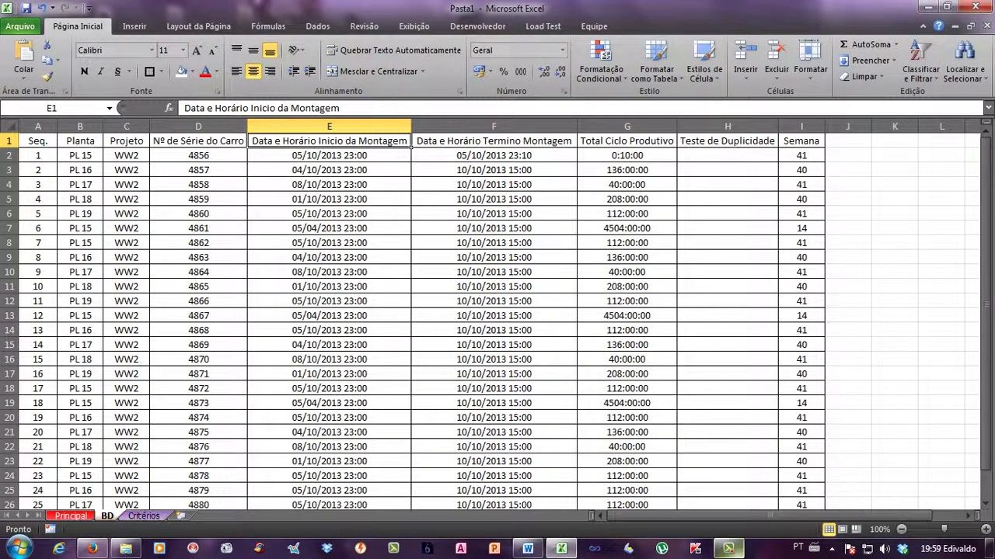
{"action": "left_click", "coordinate": [144, 516]}
{"action": "left_click", "coordinate": [70, 516]}
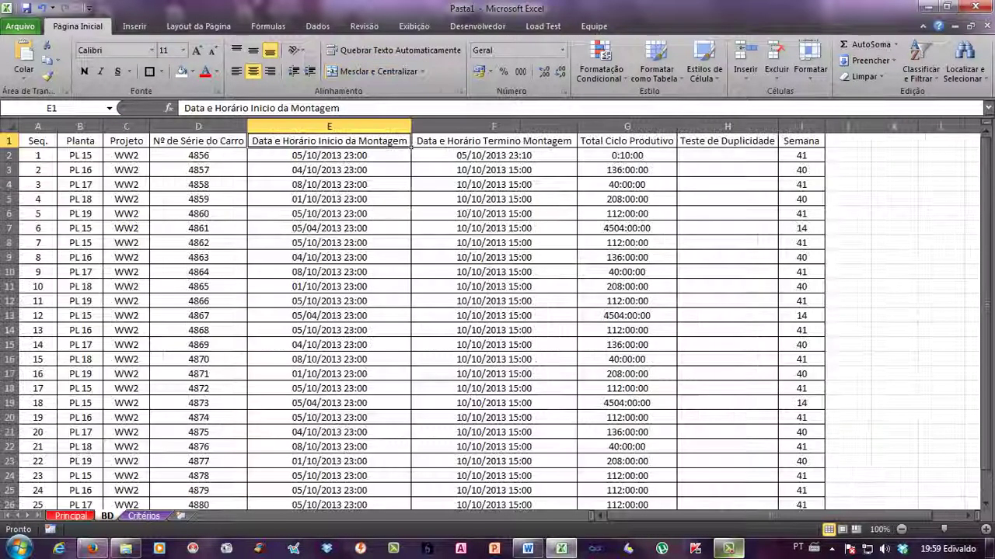
{"action": "left_click", "coordinate": [106, 516]}
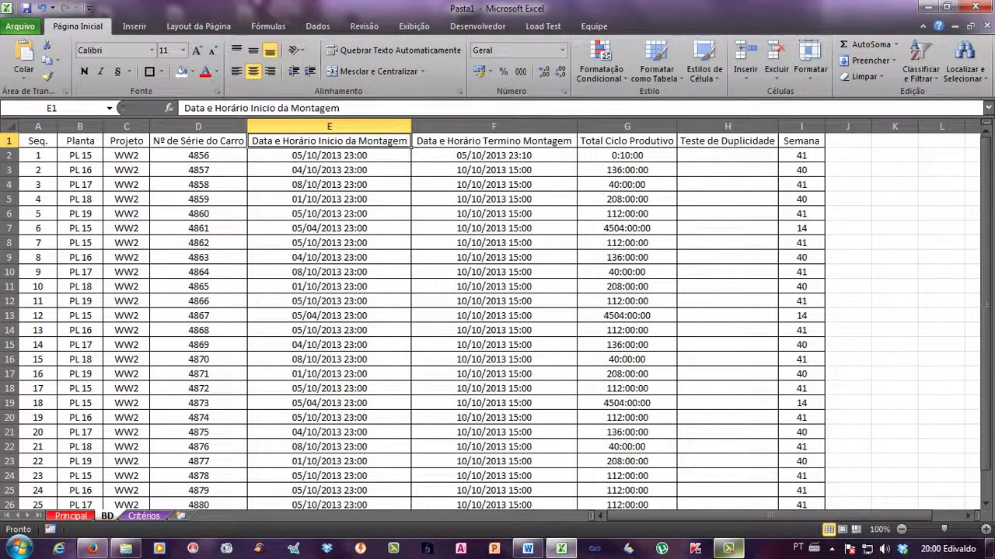
{"action": "left_click", "coordinate": [80, 170]}
{"action": "left_click", "coordinate": [37, 140]}
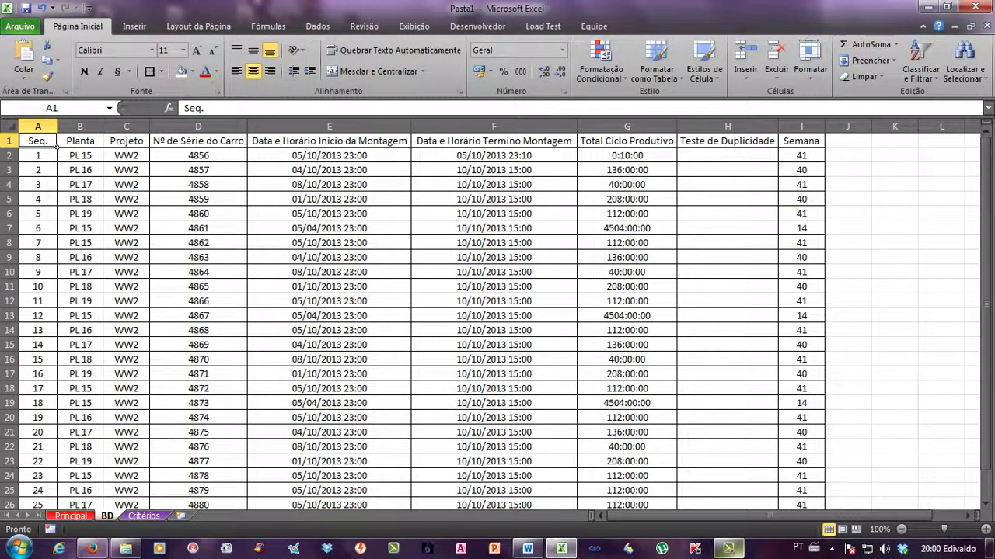
{"action": "left_click", "coordinate": [80, 214]}
{"action": "left_click", "coordinate": [80, 185]}
{"action": "left_click_drag", "start_coordinate": [37, 125], "coordinate": [824, 137]}
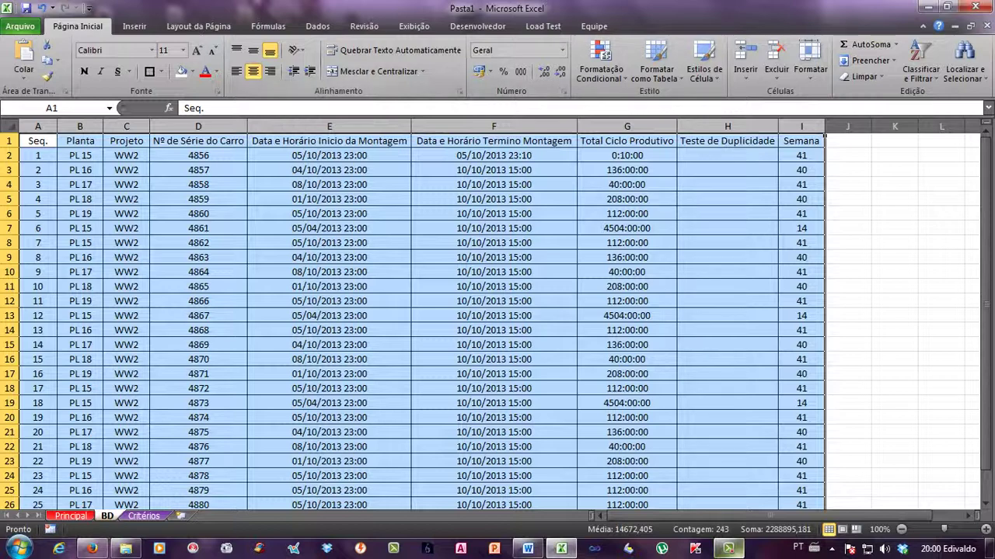
{"action": "left_click", "coordinate": [198, 213]}
{"action": "left_click_drag", "start_coordinate": [37, 126], "coordinate": [824, 137]}
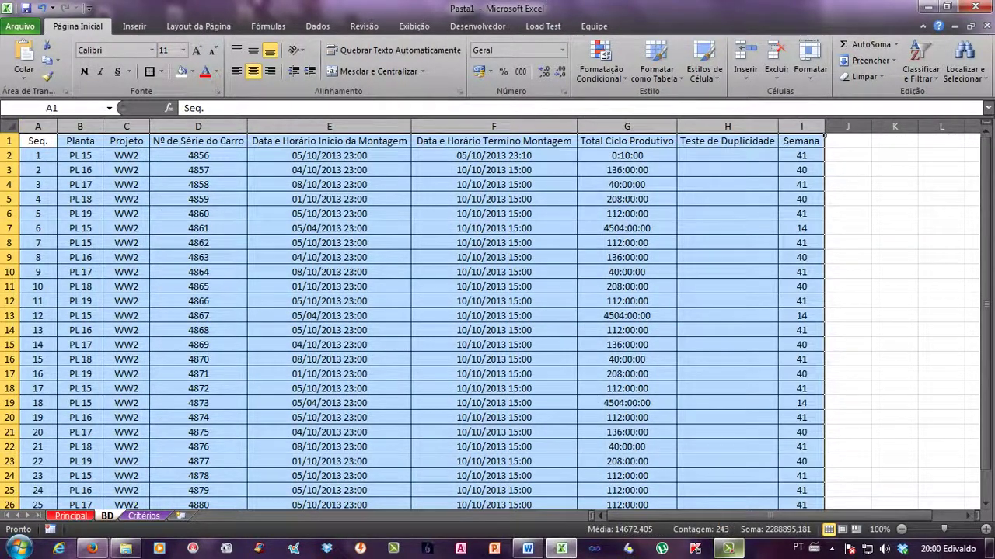
{"action": "left_click", "coordinate": [71, 516]}
{"action": "left_click", "coordinate": [138, 281]}
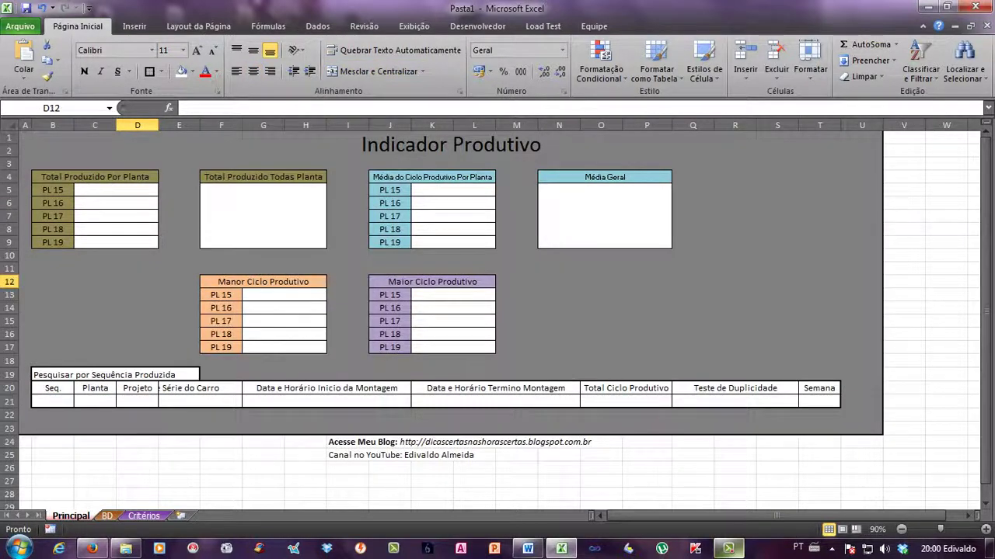
{"action": "left_click", "coordinate": [601, 321]}
{"action": "left_click", "coordinate": [601, 308]}
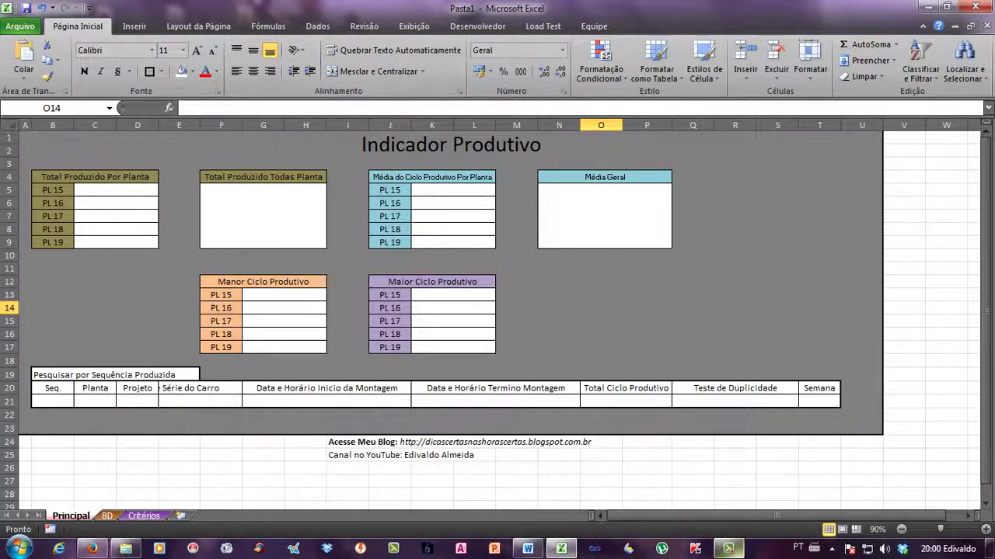
{"action": "left_click", "coordinate": [192, 108]}
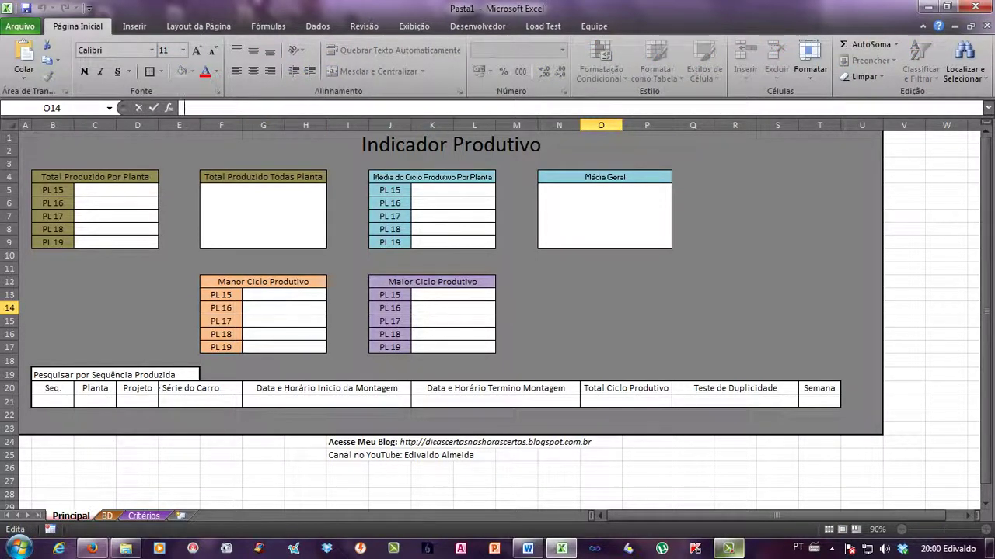
{"action": "left_click", "coordinate": [53, 402]}
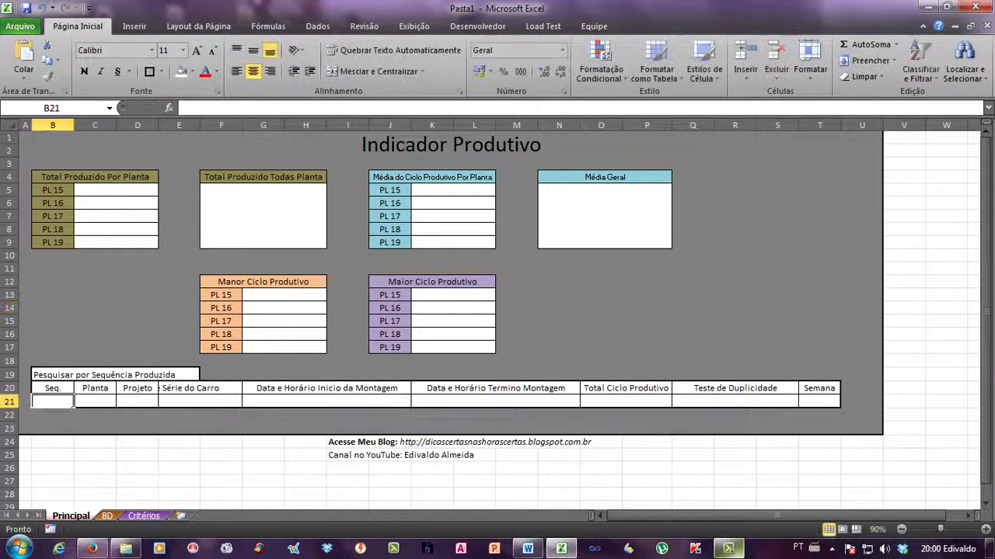
Define the workbook-level name GERAL_BD for the entire columns A to I of the BD sheet
{"action": "left_click", "coordinate": [106, 516]}
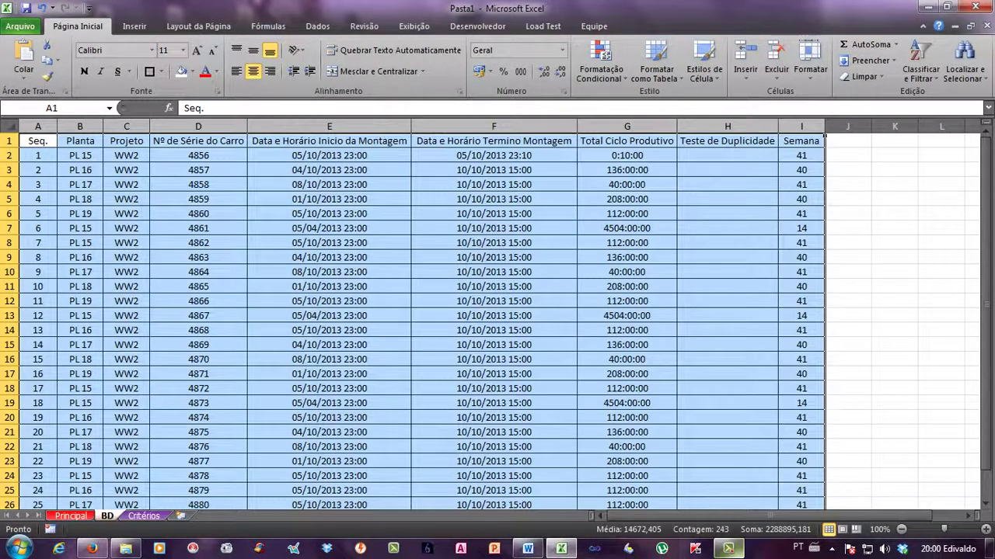
{"action": "left_click", "coordinate": [198, 228]}
{"action": "left_click_drag", "start_coordinate": [35, 126], "coordinate": [501, 126]}
{"action": "left_click_drag", "start_coordinate": [420, 126], "coordinate": [802, 128]}
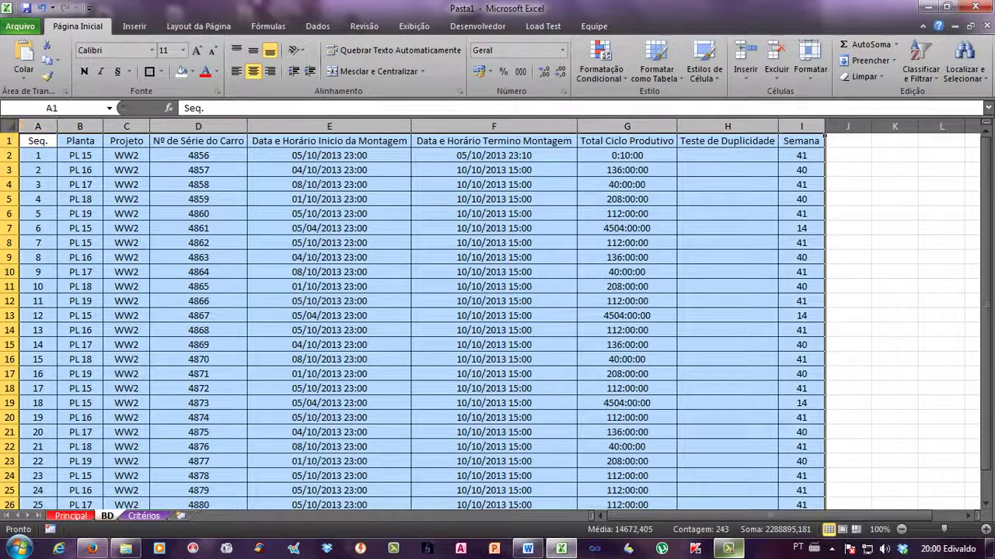
{"action": "scroll", "coordinate": [802, 138], "scroll_direction": "down", "scroll_amount": 11}
{"action": "scroll", "coordinate": [801, 139], "scroll_direction": "down", "scroll_amount": 19}
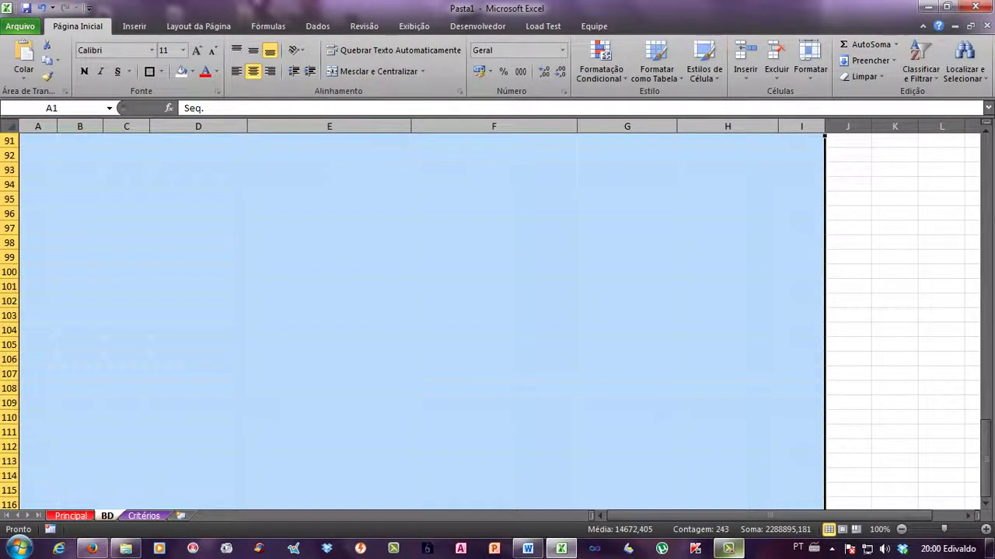
{"action": "left_click_drag", "start_coordinate": [985, 468], "coordinate": [986, 184]}
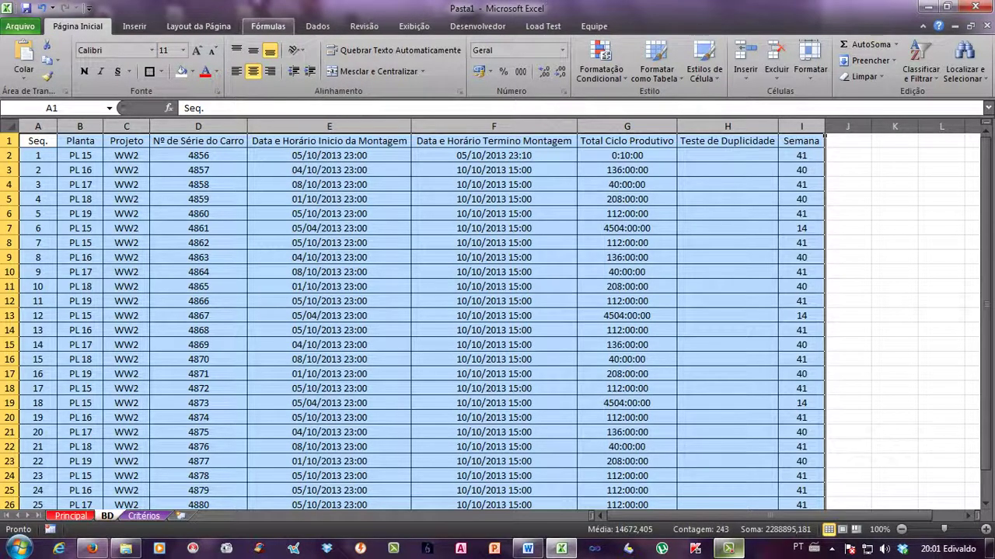
{"action": "left_click", "coordinate": [269, 26]}
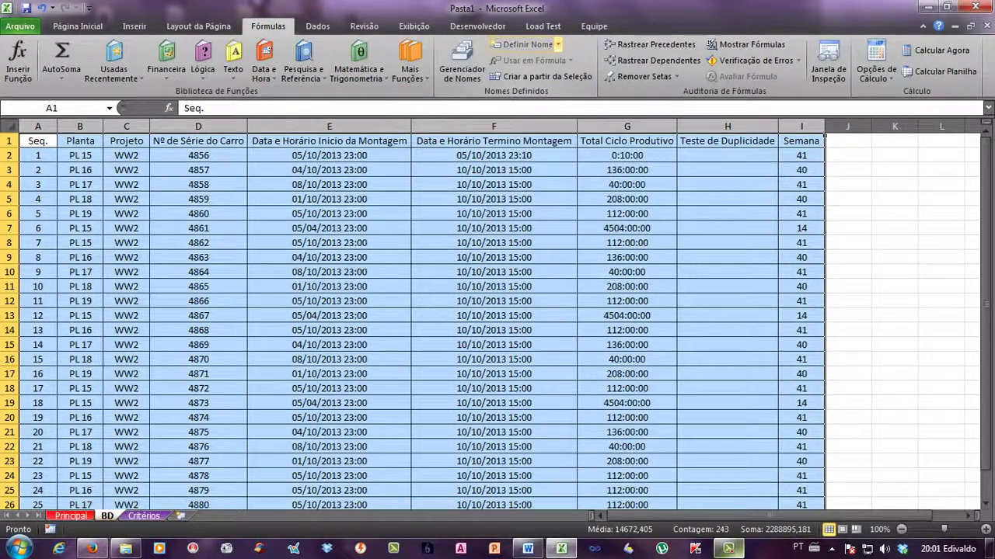
{"action": "left_click", "coordinate": [557, 45]}
{"action": "left_click", "coordinate": [539, 61]}
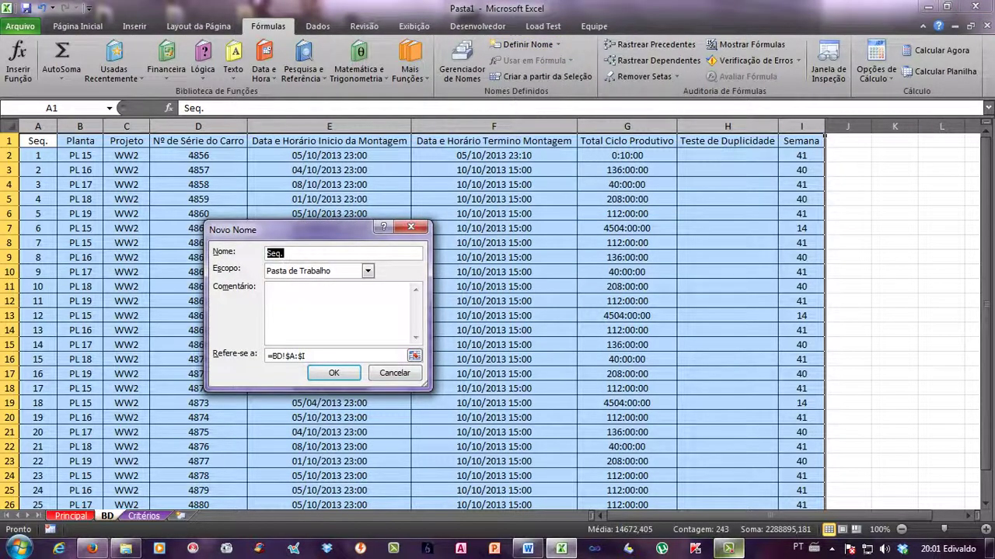
{"action": "type", "text": "Geral"}
{"action": "key", "text": "BackSpace"}
{"action": "key", "text": "BackSpace"}
{"action": "key", "text": "BackSpace"}
{"action": "key", "text": "BackSpace"}
{"action": "key", "text": "BackSpace"}
{"action": "type", "text": "GERAL"}
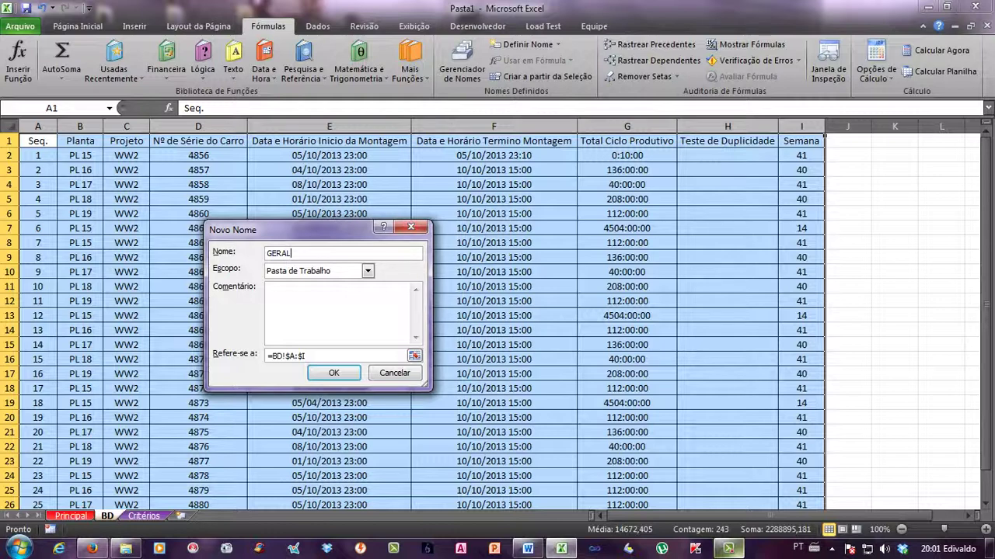
{"action": "type", "text": "_BD"}
{"action": "left_click", "coordinate": [334, 373]}
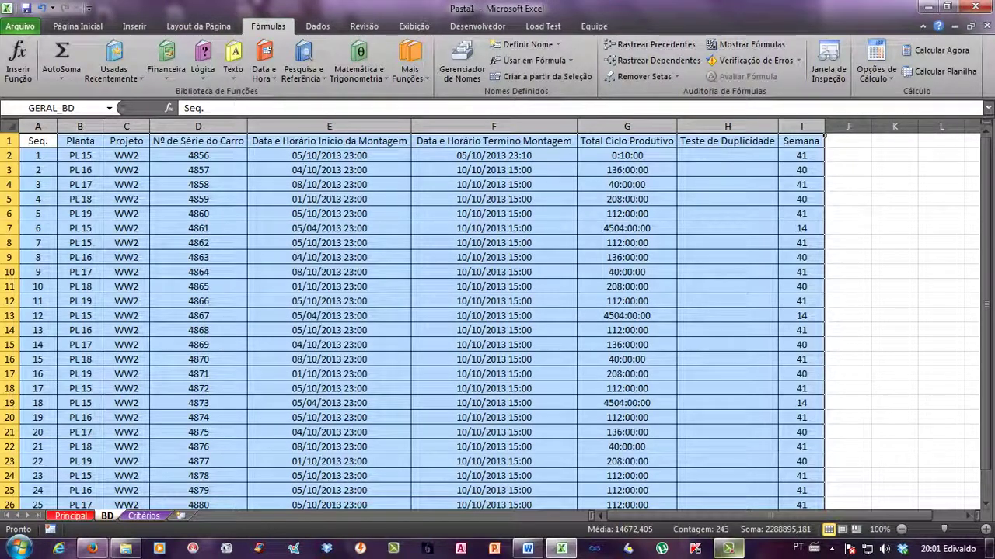
From cell C5 of the Principal sheet, jump to the GERAL_BD named range and check the columns it covers
{"action": "left_click", "coordinate": [127, 243]}
{"action": "left_click_drag", "start_coordinate": [80, 140], "coordinate": [41, 141]}
{"action": "left_click", "coordinate": [71, 515]}
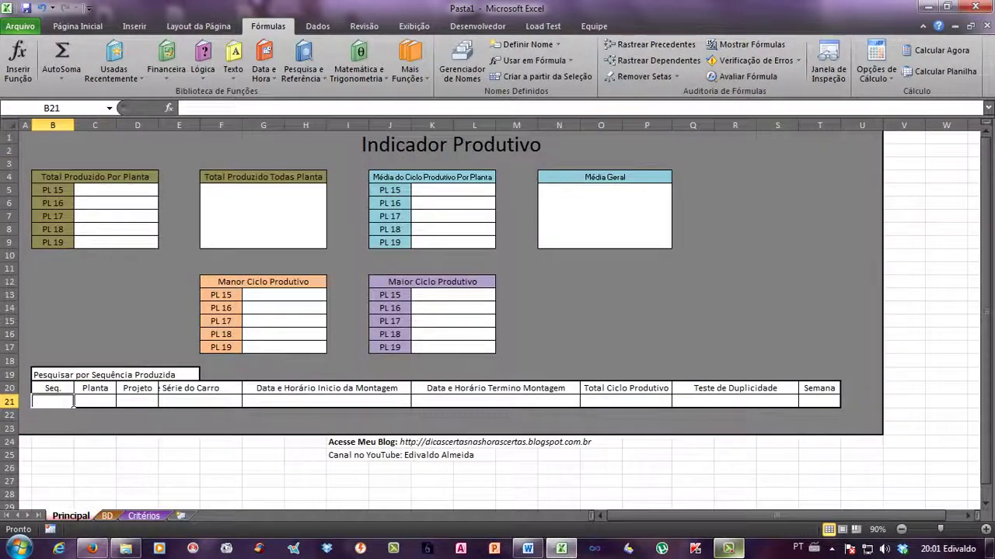
{"action": "left_click", "coordinate": [116, 189]}
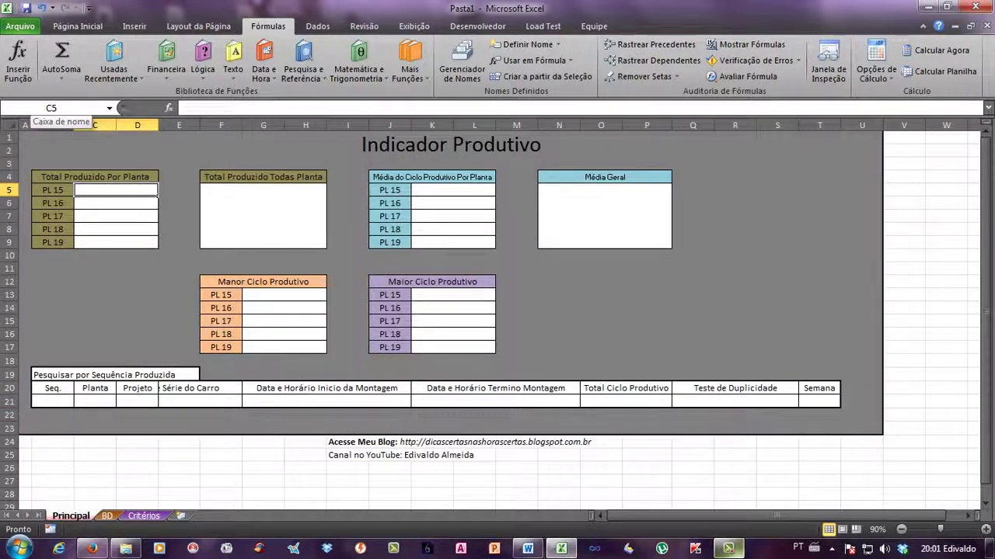
{"action": "left_click", "coordinate": [109, 108]}
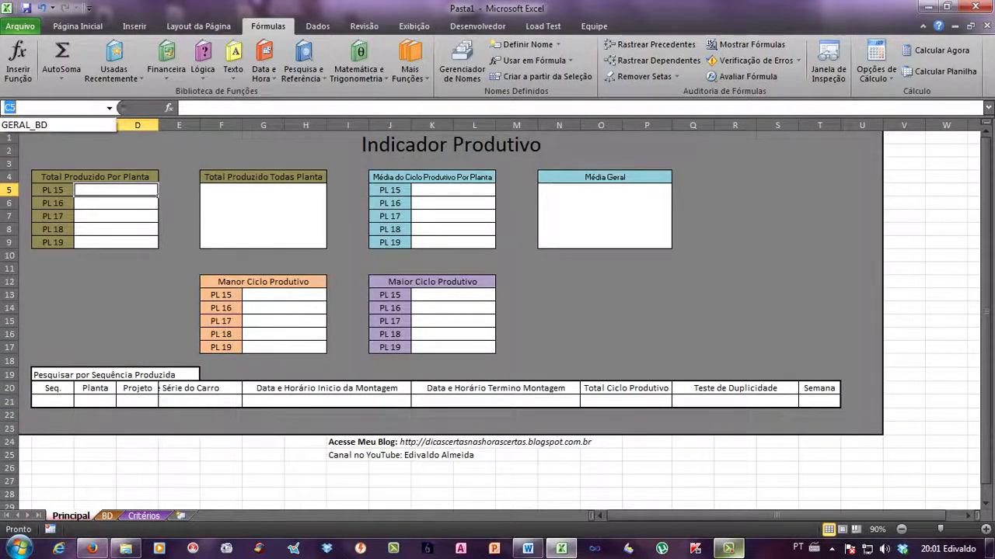
{"action": "left_click", "coordinate": [47, 124]}
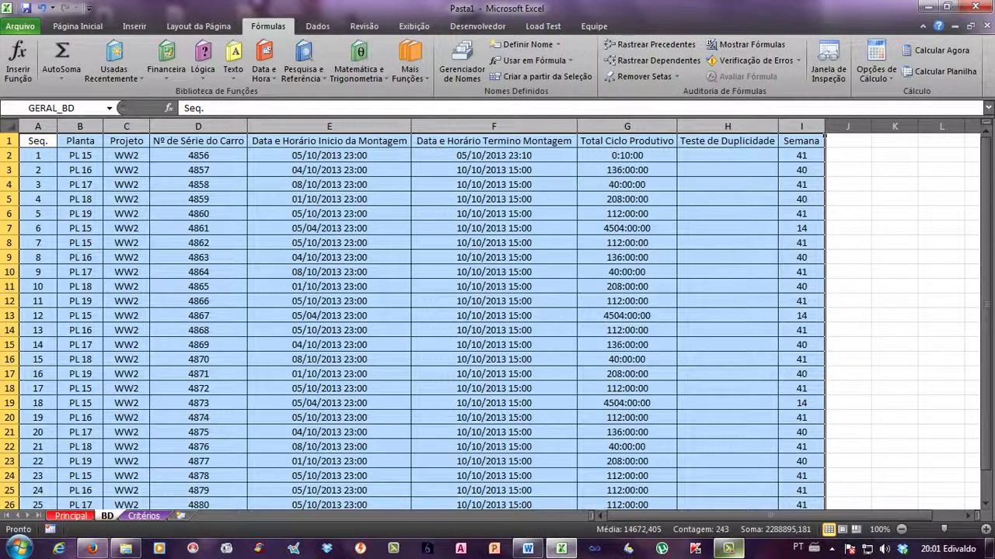
{"action": "left_click", "coordinate": [127, 155]}
{"action": "left_click", "coordinate": [330, 156]}
{"action": "left_click", "coordinate": [493, 155]}
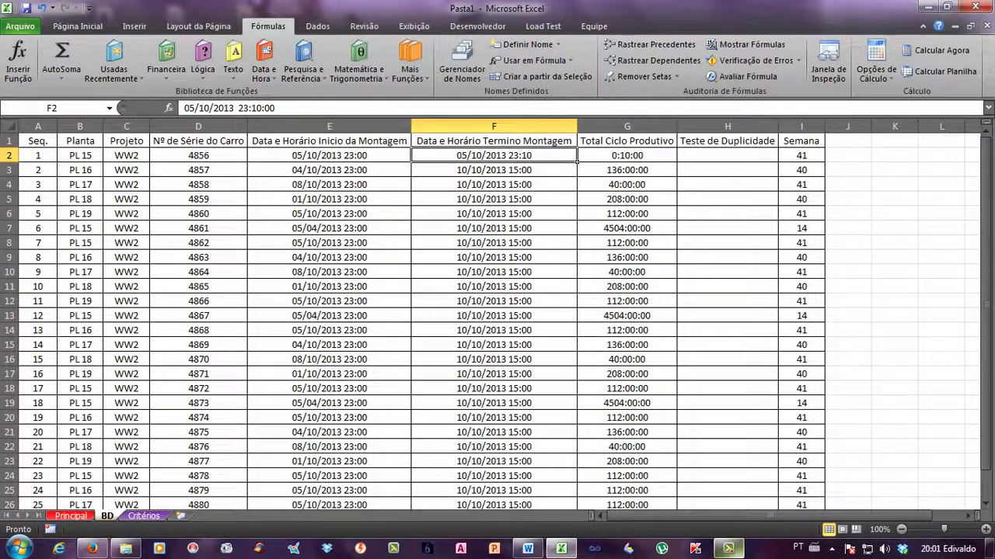
{"action": "left_click", "coordinate": [38, 140]}
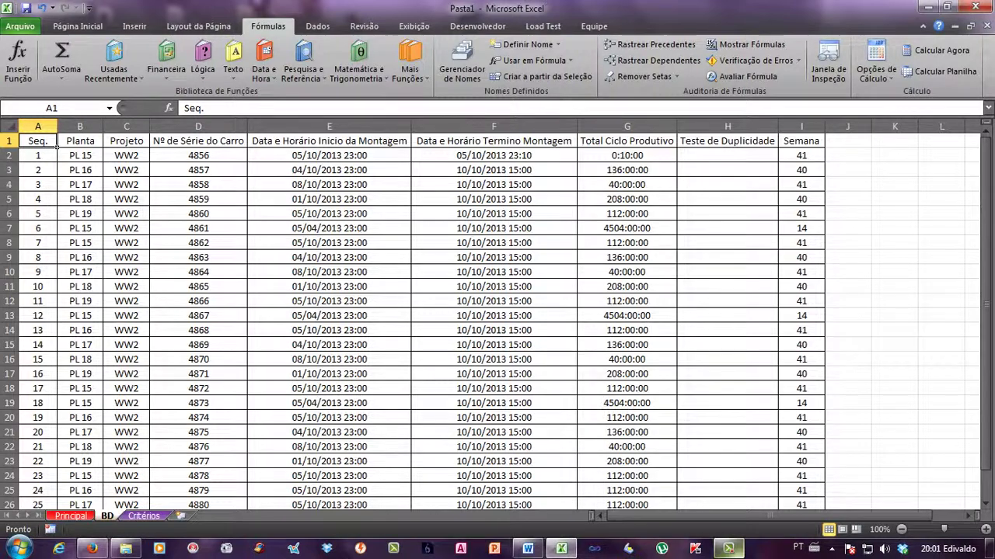
Select columns A to I of the BD sheet, then jump to GERAL_BD to check the columns it covers
{"action": "key", "text": "ctrl+Page_Up"}
{"action": "key", "text": "ctrl+Page_Down"}
{"action": "left_click", "coordinate": [127, 184]}
{"action": "left_click_drag", "start_coordinate": [38, 126], "coordinate": [775, 132]}
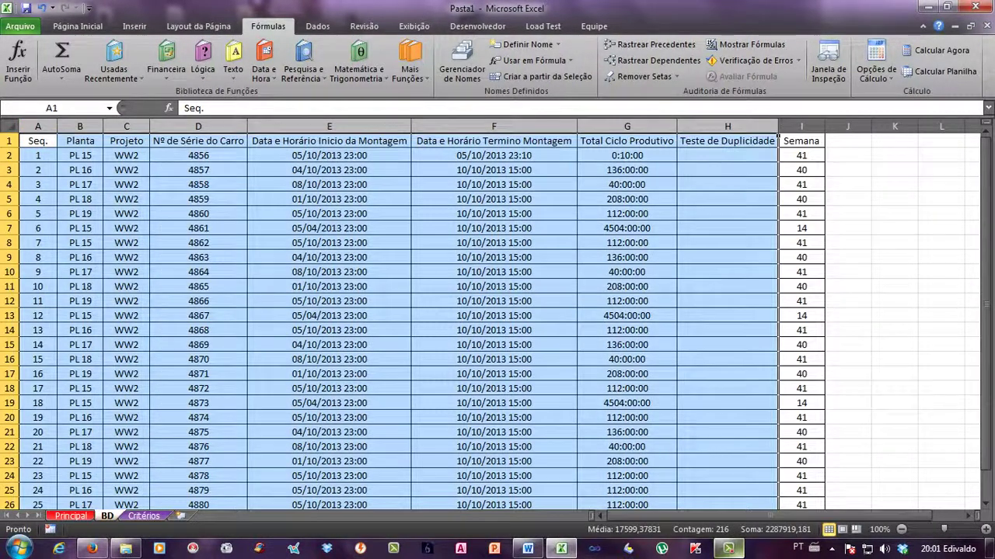
{"action": "key", "text": "shift+Right"}
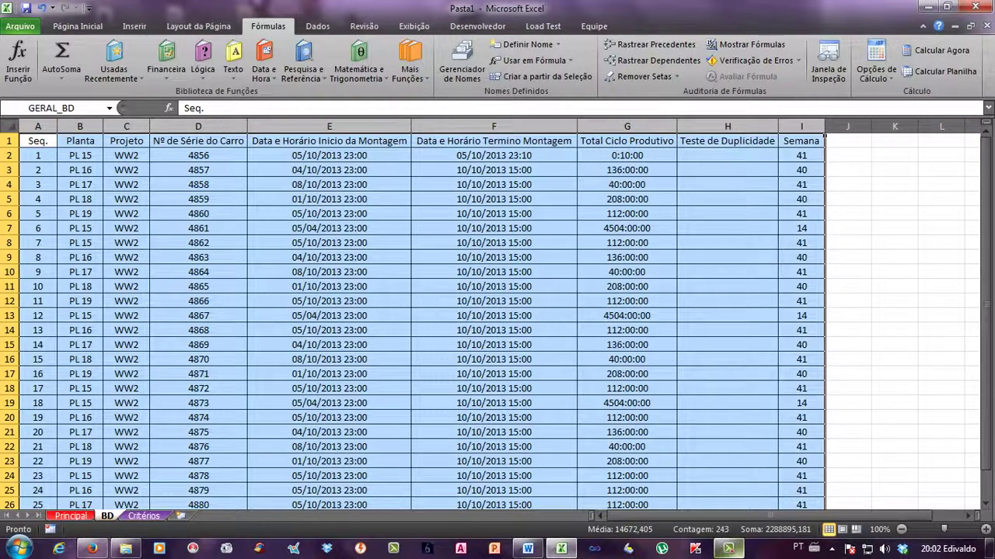
{"action": "left_click", "coordinate": [198, 199]}
{"action": "left_click", "coordinate": [109, 108]}
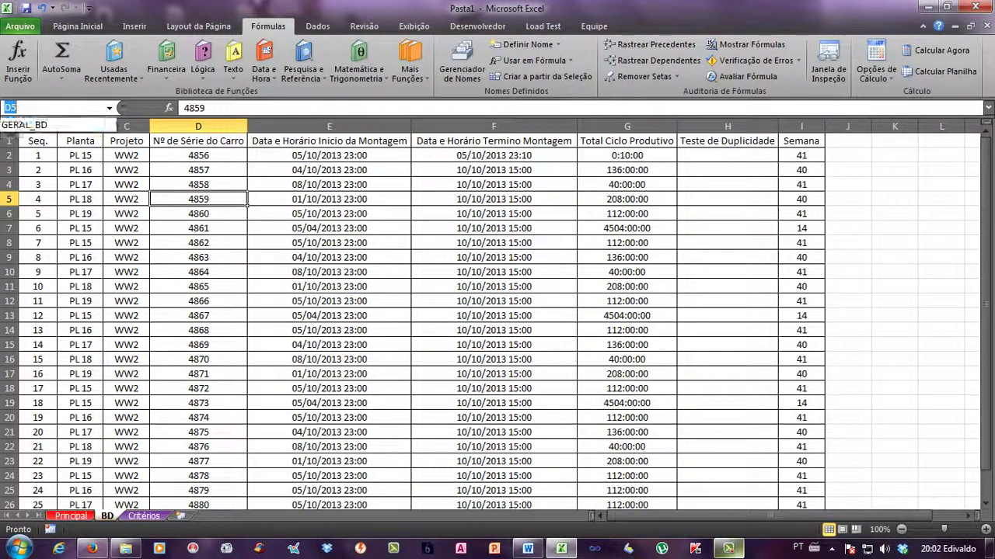
{"action": "left_click", "coordinate": [27, 124]}
{"action": "left_click", "coordinate": [198, 287]}
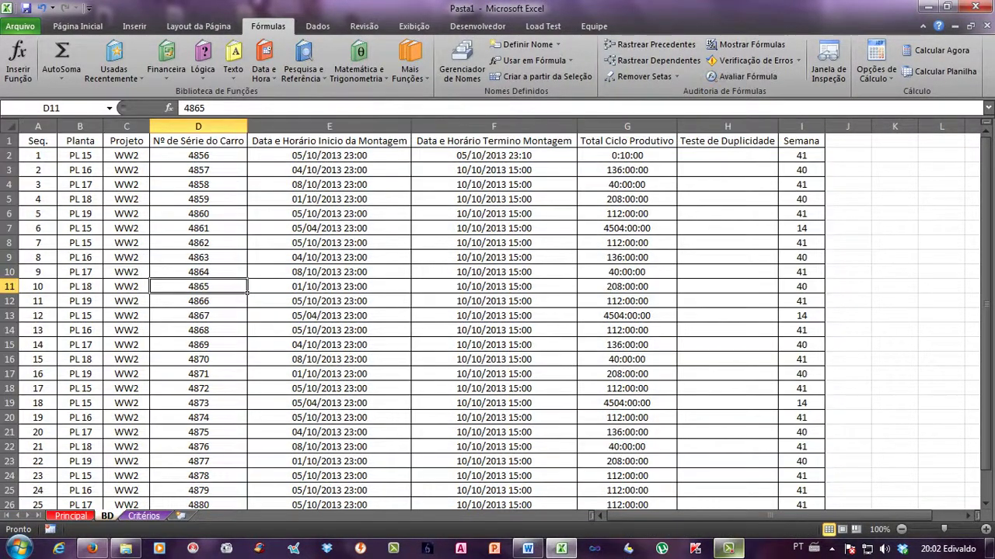
Define the workbook-level name SEQ for the "Seq." header cell A1 of the BD sheet
{"action": "left_click", "coordinate": [56, 145]}
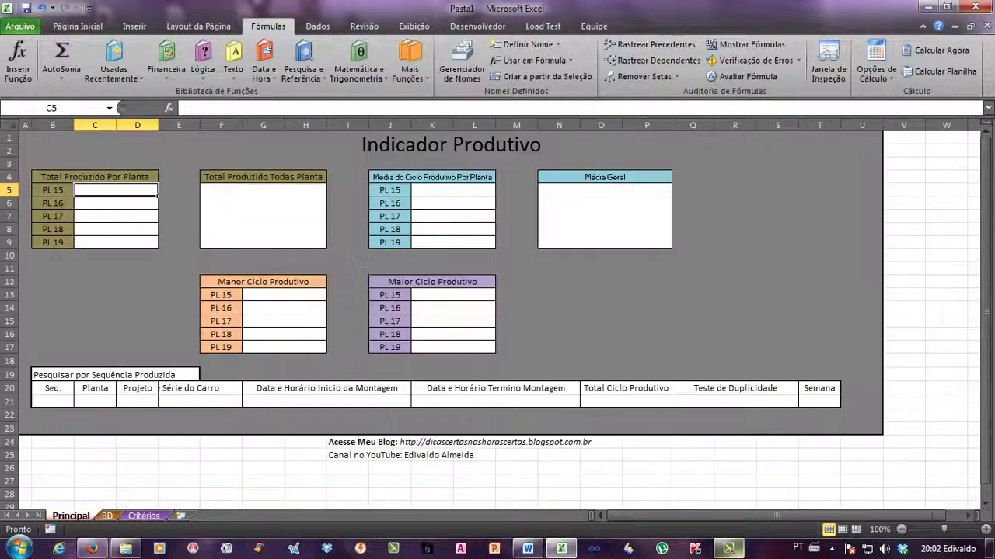
{"action": "left_click", "coordinate": [71, 516]}
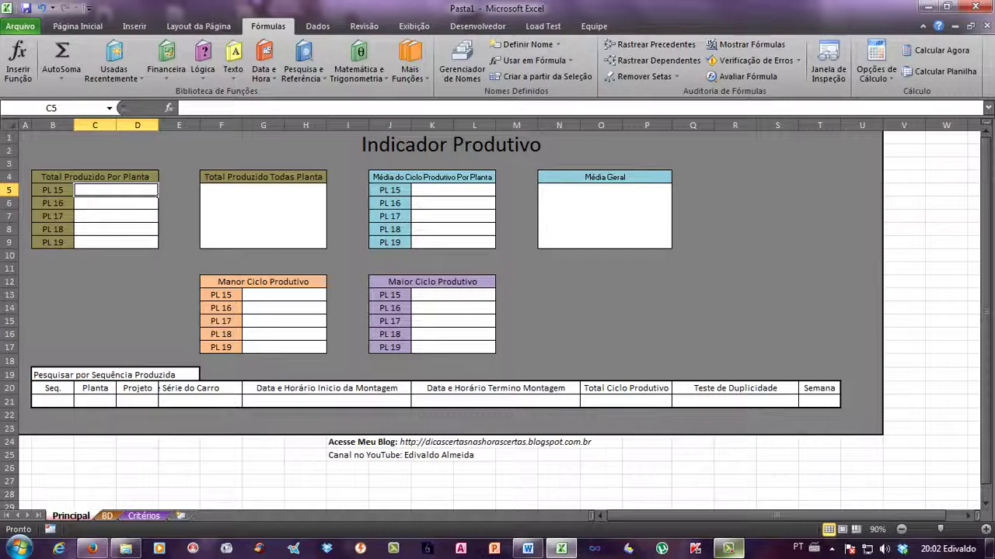
{"action": "left_click", "coordinate": [108, 516]}
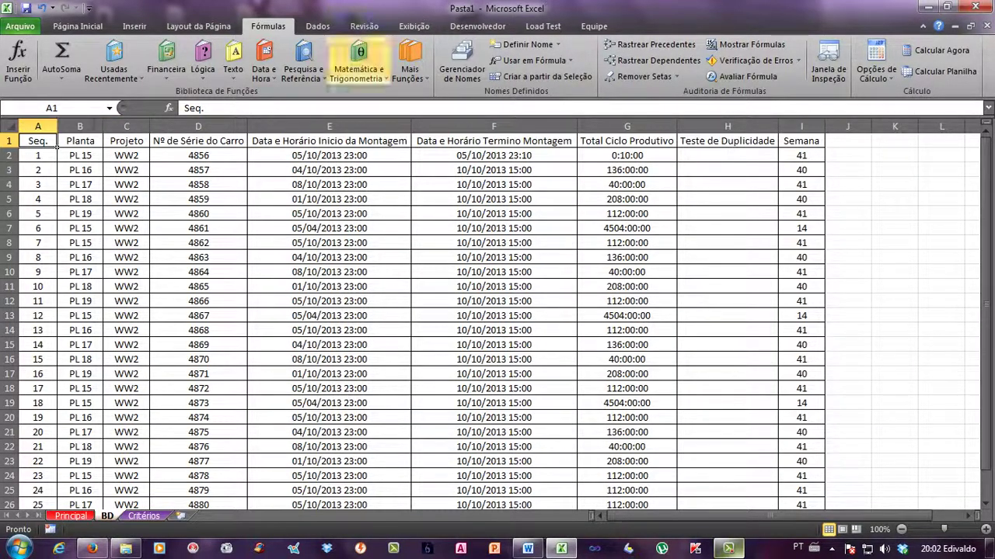
{"action": "left_click", "coordinate": [522, 44]}
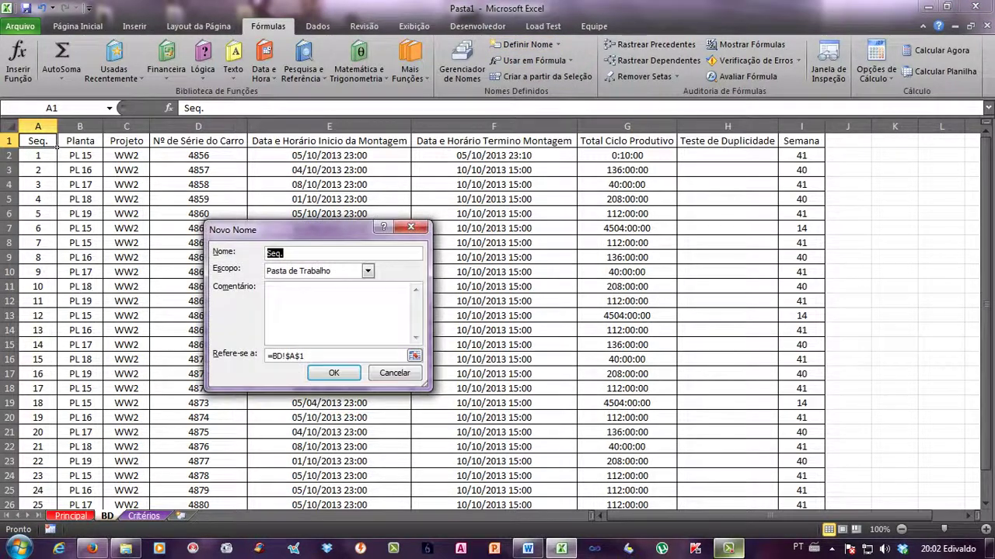
{"action": "type", "text": "SEQ"}
{"action": "key", "text": "Return"}
Define the workbook-level name PLANTA for the "Planta" header cell B1 of the BD sheet
{"action": "left_click_drag", "start_coordinate": [80, 228], "coordinate": [80, 214]}
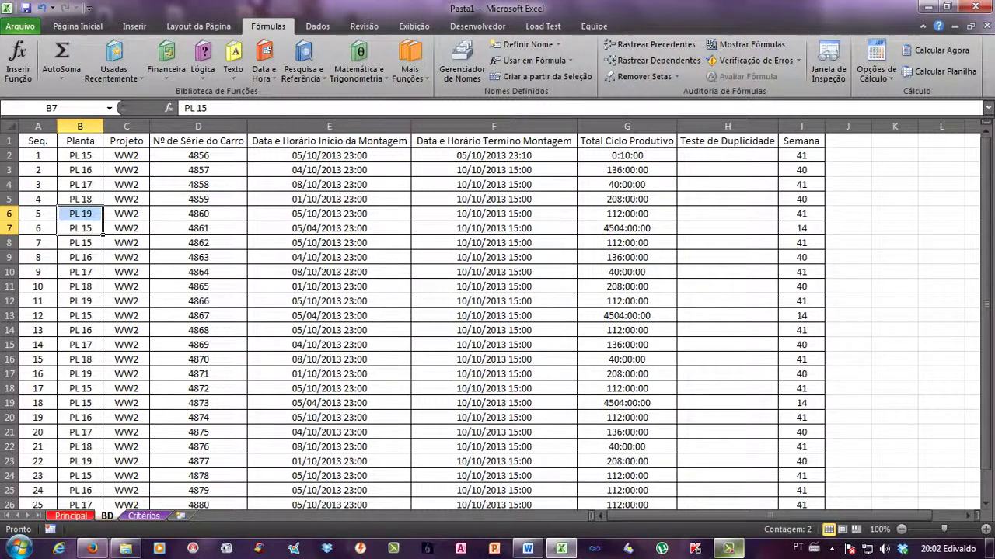
{"action": "left_click", "coordinate": [80, 140]}
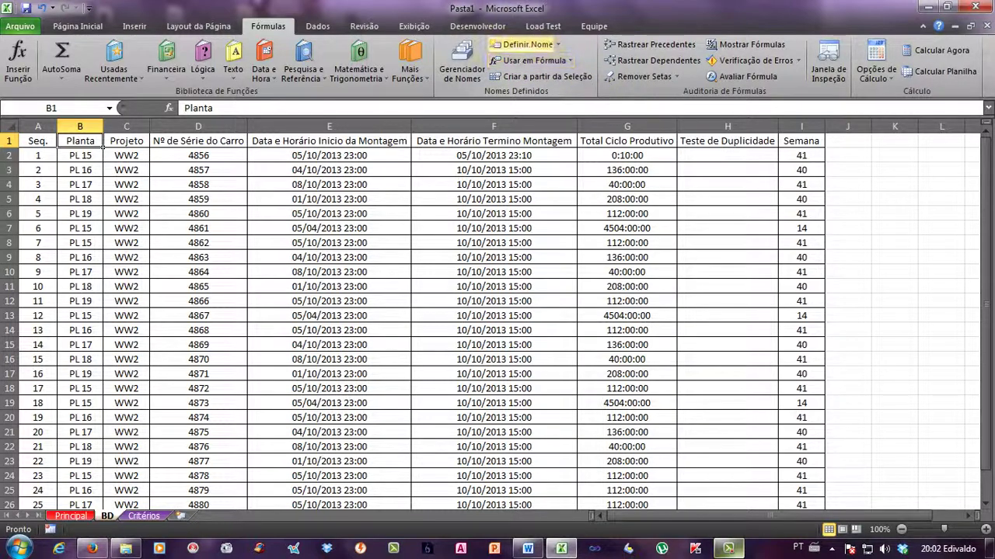
{"action": "left_click", "coordinate": [525, 45]}
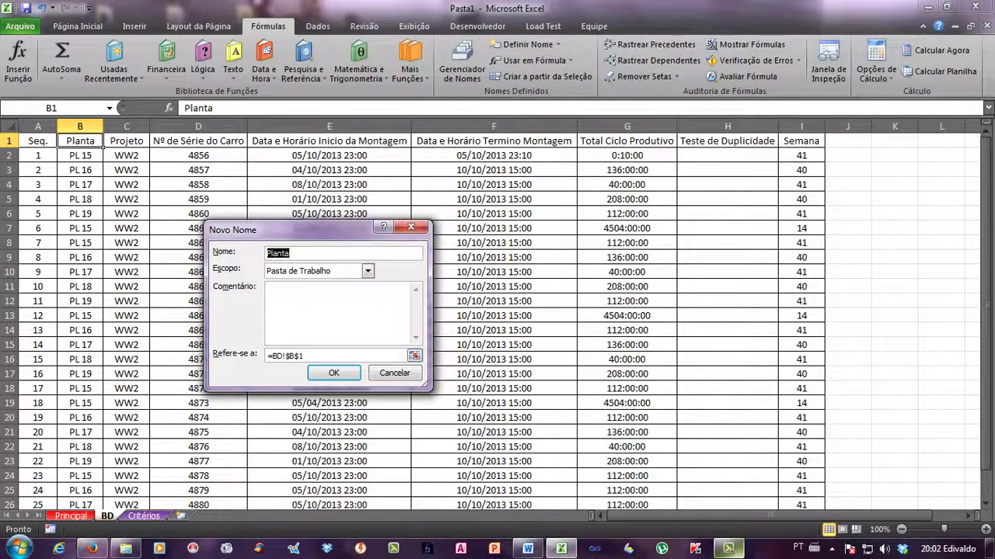
{"action": "type", "text": "PLANTA"}
{"action": "key", "text": "Return"}
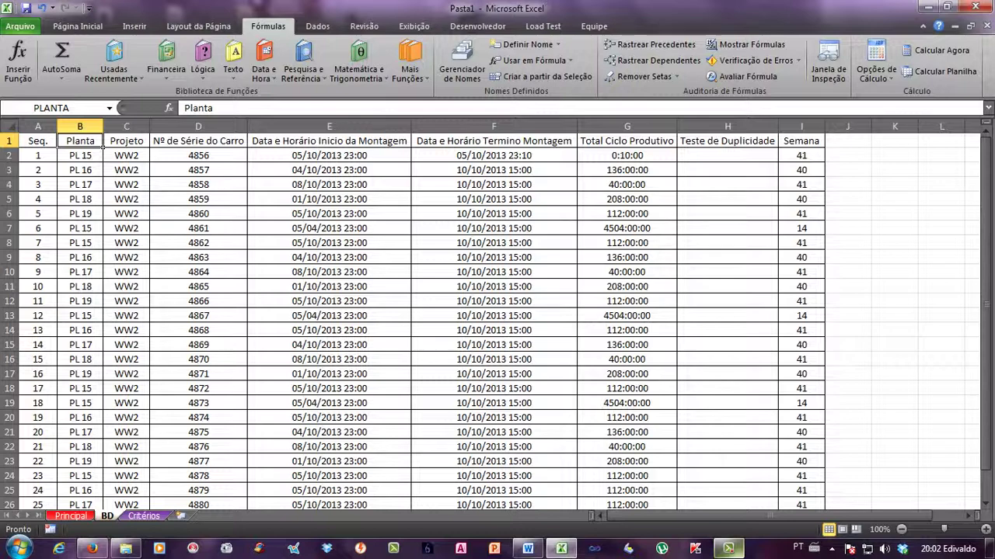
Jump to the GERAL_BD and PLANTA named ranges in turn to check which cells each covers
{"action": "left_click", "coordinate": [728, 549]}
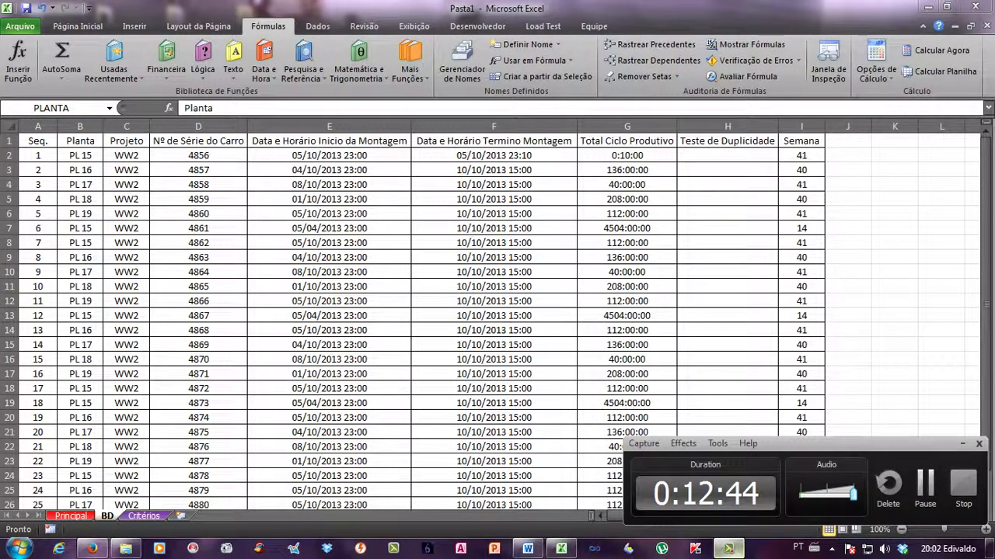
{"action": "left_click", "coordinate": [962, 444]}
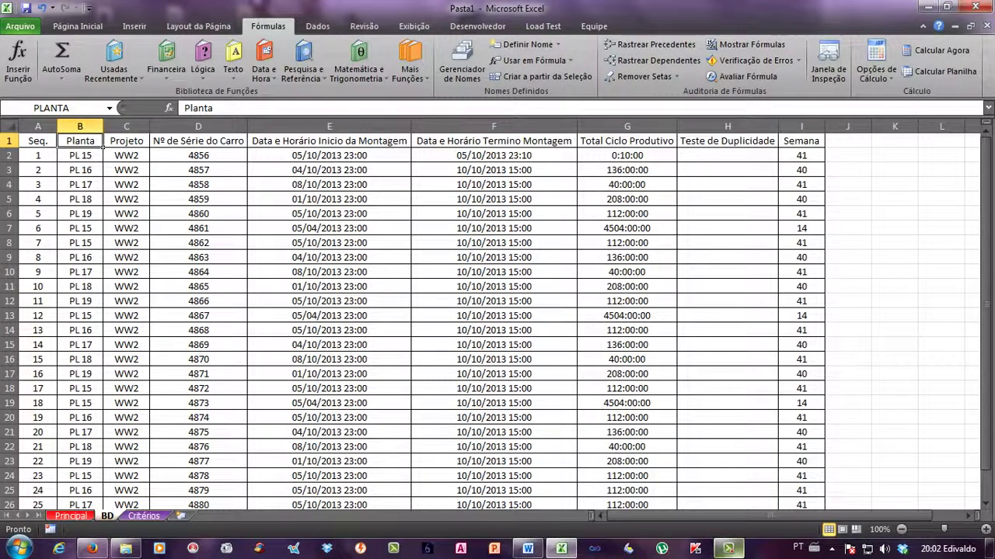
{"action": "left_click", "coordinate": [109, 108]}
{"action": "left_click", "coordinate": [32, 124]}
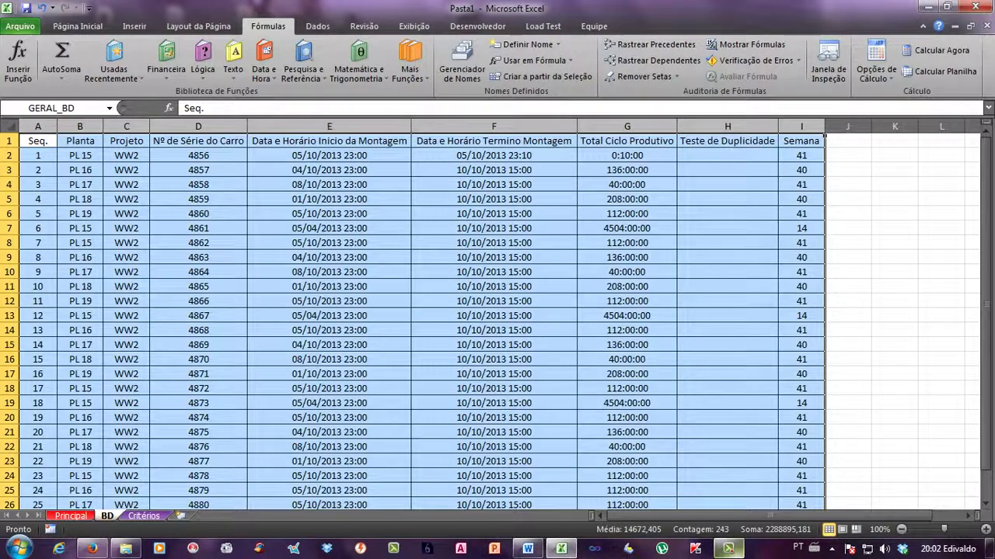
{"action": "left_click", "coordinate": [108, 108]}
{"action": "left_click", "coordinate": [23, 129]}
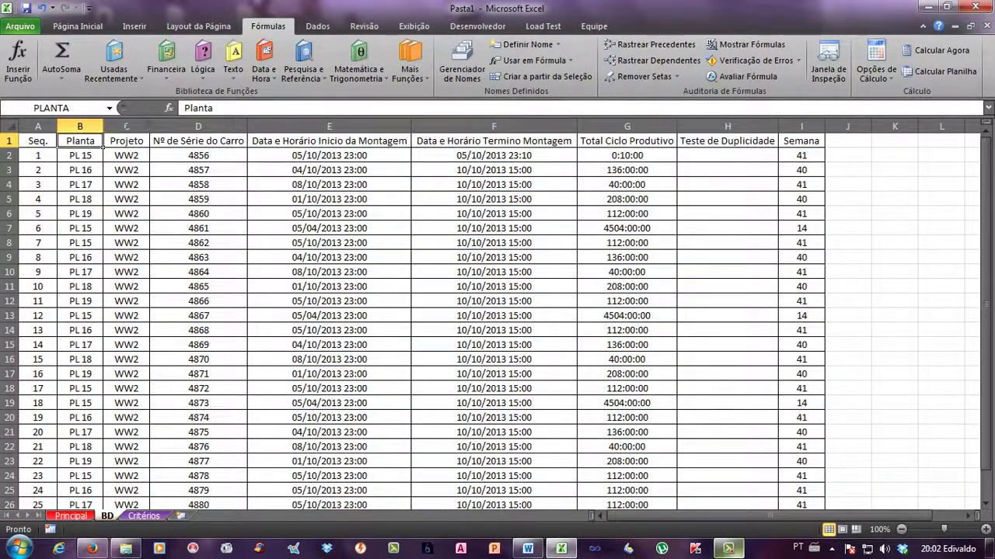
Compare the named header cell B1 with the cell below it and with the BD sheet's data columns
{"action": "key", "text": "Down"}
{"action": "key", "text": "Up"}
{"action": "key", "text": "Down"}
{"action": "key", "text": "Down"}
{"action": "key", "text": "Up"}
{"action": "key", "text": "Up"}
{"action": "key", "text": "Down"}
{"action": "key", "text": "Up"}
{"action": "left_click_drag", "start_coordinate": [37, 126], "coordinate": [755, 127]}
{"action": "left_click", "coordinate": [198, 229]}
{"action": "left_click", "coordinate": [80, 141]}
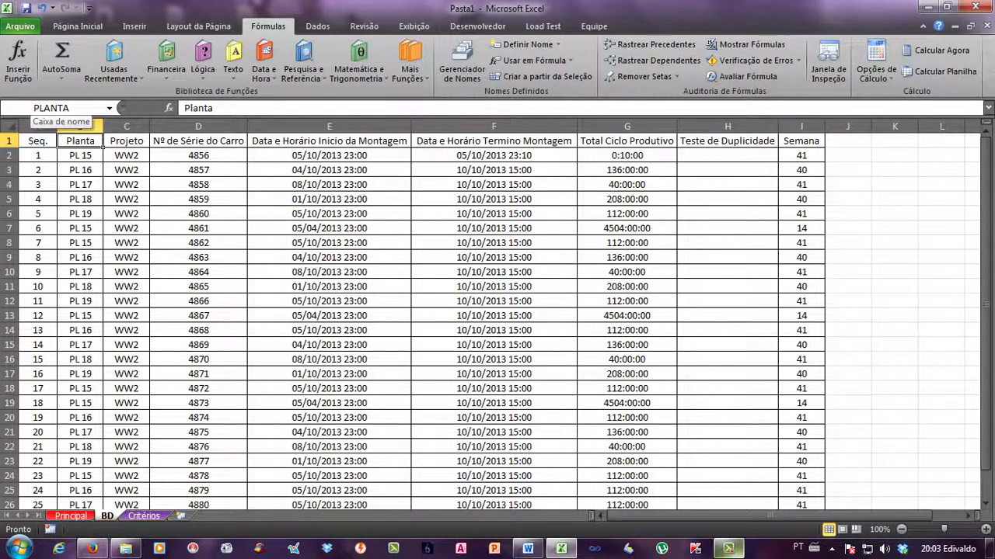
Jump to the SEQ named range and compare cell A1 with the other cells of column A
{"action": "left_click", "coordinate": [46, 108]}
{"action": "left_click", "coordinate": [108, 108]}
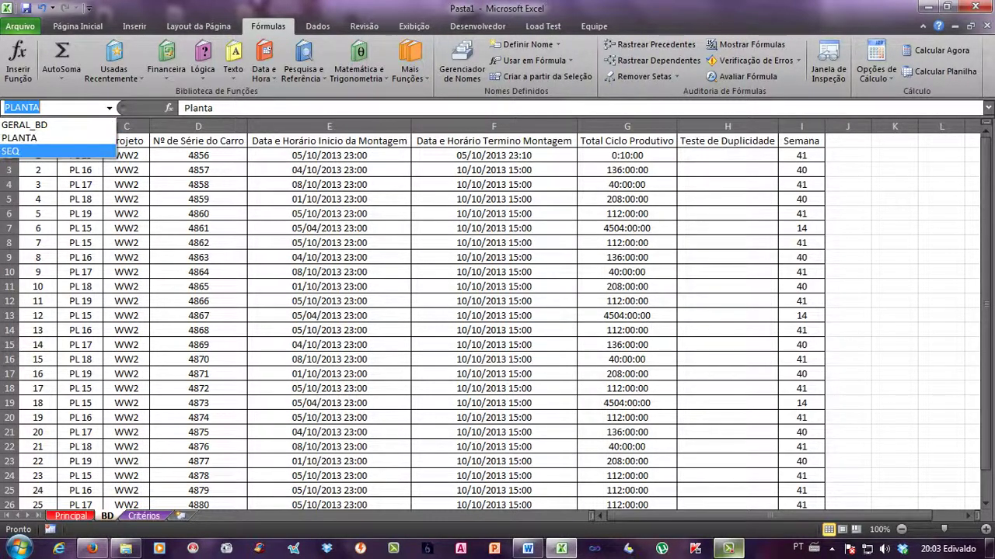
{"action": "left_click", "coordinate": [31, 151]}
{"action": "left_click", "coordinate": [37, 185]}
{"action": "left_click", "coordinate": [37, 127]}
{"action": "left_click", "coordinate": [80, 141]}
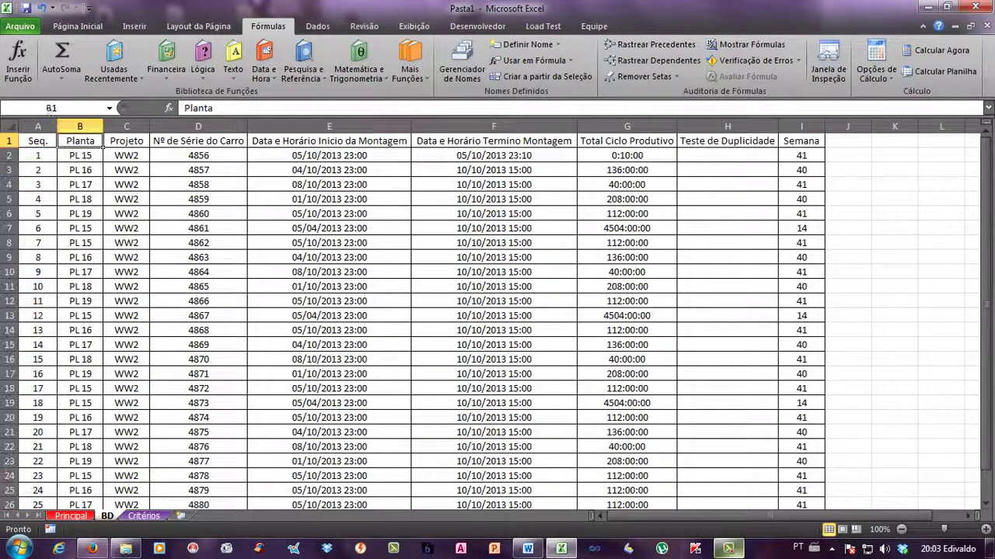
{"action": "left_click", "coordinate": [38, 126]}
{"action": "left_click", "coordinate": [38, 228]}
{"action": "left_click_drag", "start_coordinate": [37, 156], "coordinate": [48, 186]}
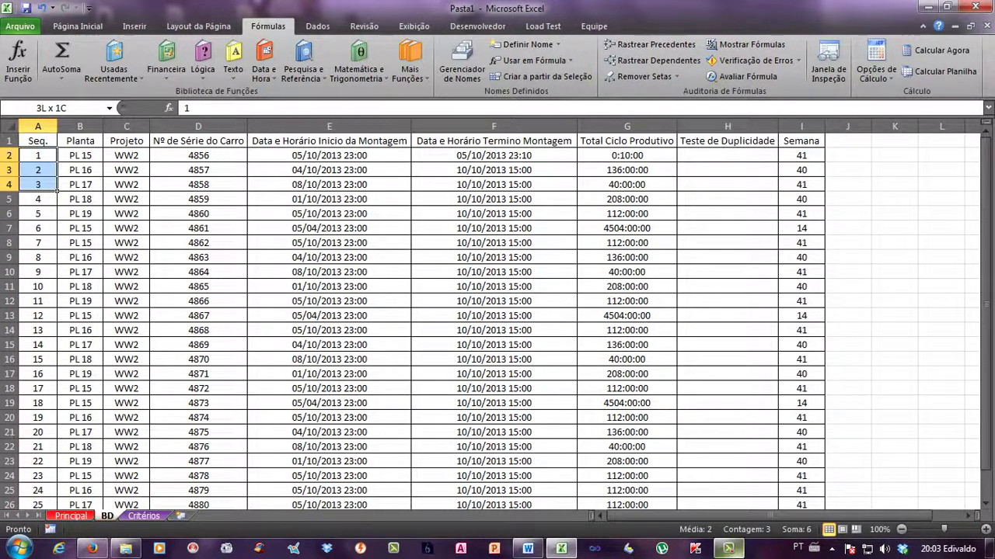
{"action": "left_click", "coordinate": [55, 199]}
{"action": "left_click", "coordinate": [54, 229]}
{"action": "left_click", "coordinate": [55, 185]}
{"action": "left_click", "coordinate": [58, 143]}
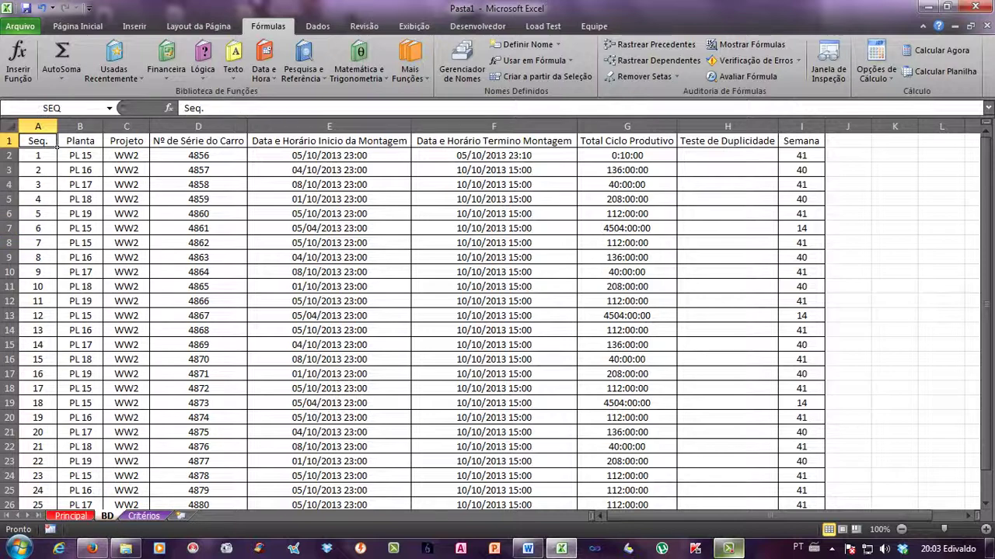
{"action": "left_click", "coordinate": [58, 177]}
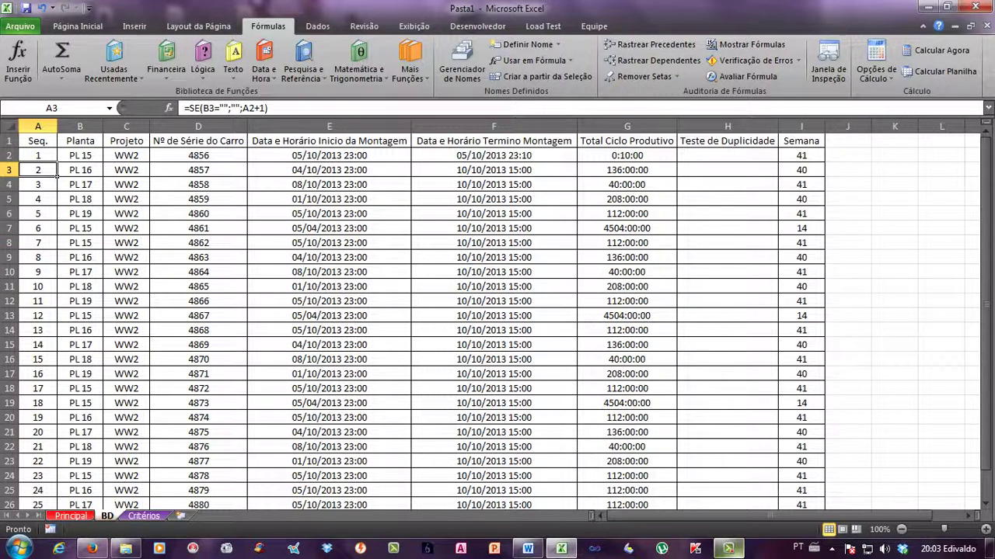
{"action": "left_click", "coordinate": [39, 141]}
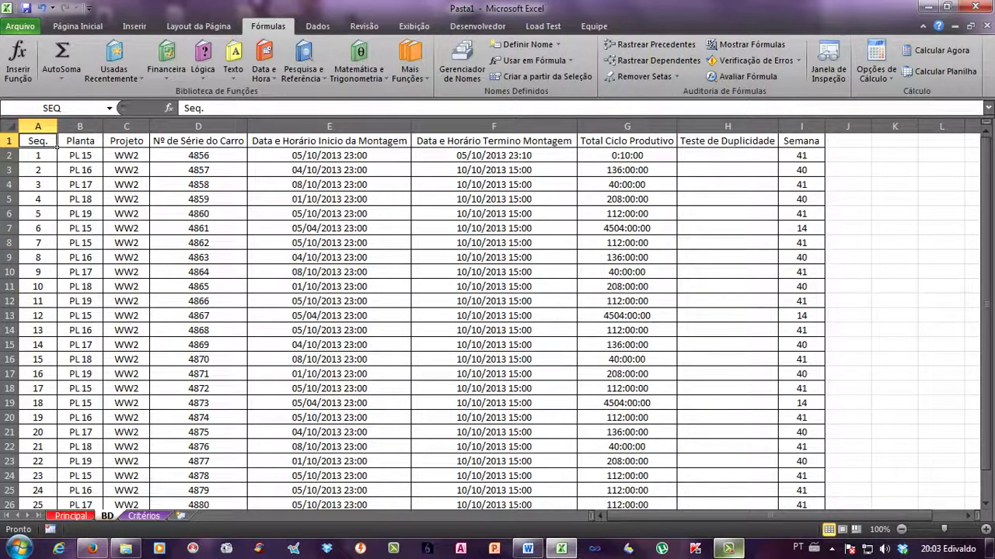
{"action": "left_click", "coordinate": [110, 108]}
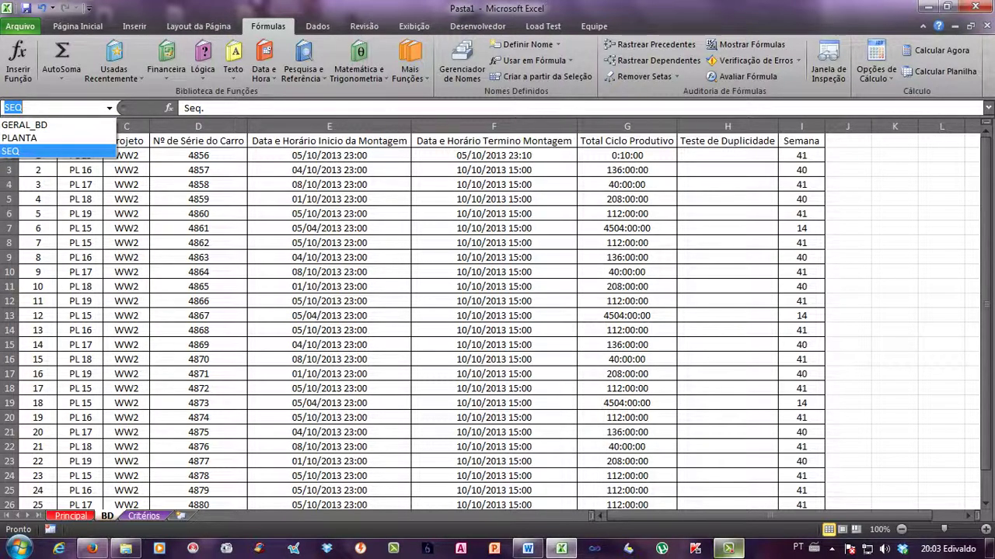
{"action": "left_click", "coordinate": [38, 152]}
{"action": "left_click", "coordinate": [38, 156]}
{"action": "left_click", "coordinate": [38, 141]}
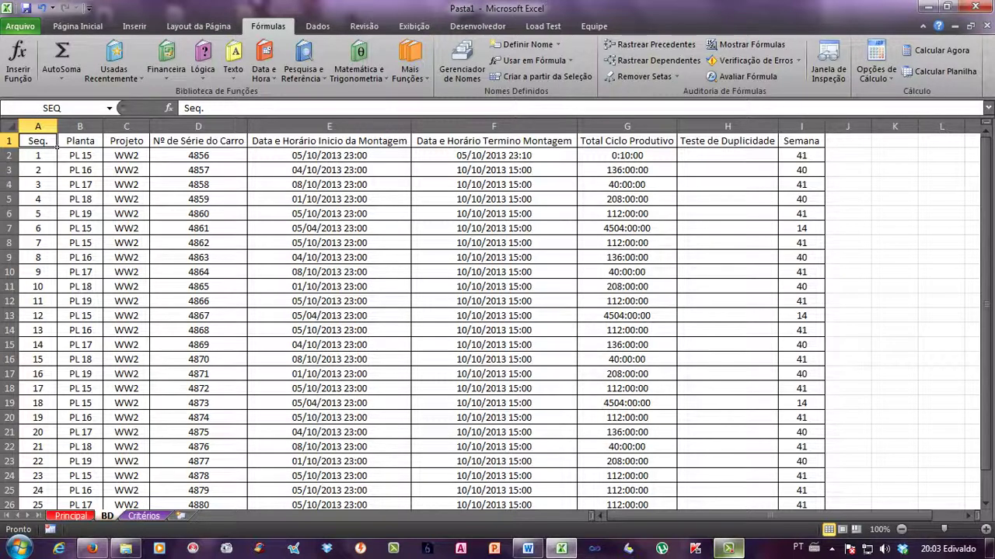
{"action": "left_click_drag", "start_coordinate": [46, 156], "coordinate": [57, 177]}
{"action": "key", "text": "shift+Down"}
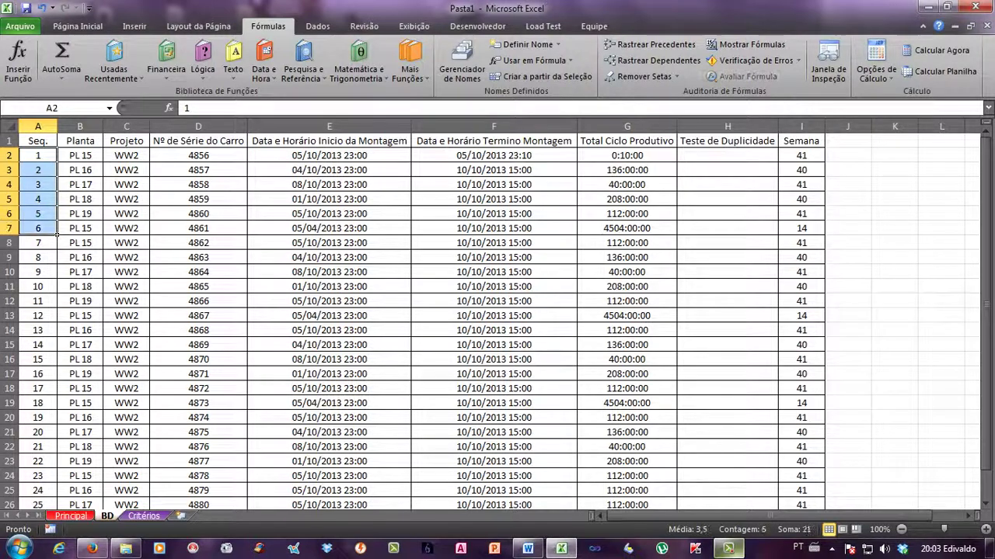
{"action": "key", "text": "Down"}
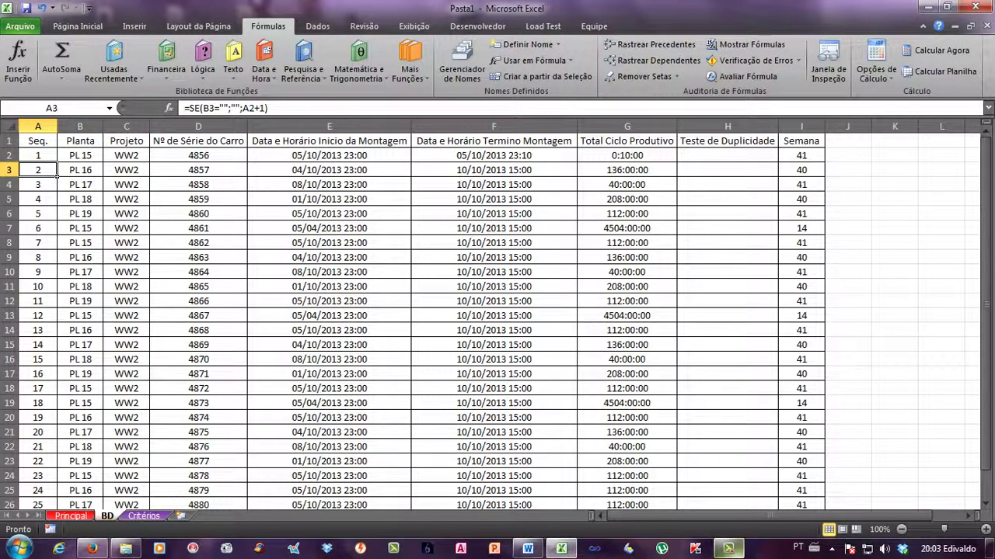
{"action": "left_click", "coordinate": [330, 156]}
{"action": "left_click", "coordinate": [329, 214]}
{"action": "left_click", "coordinate": [330, 155]}
{"action": "left_click", "coordinate": [199, 170]}
{"action": "left_click", "coordinate": [329, 170]}
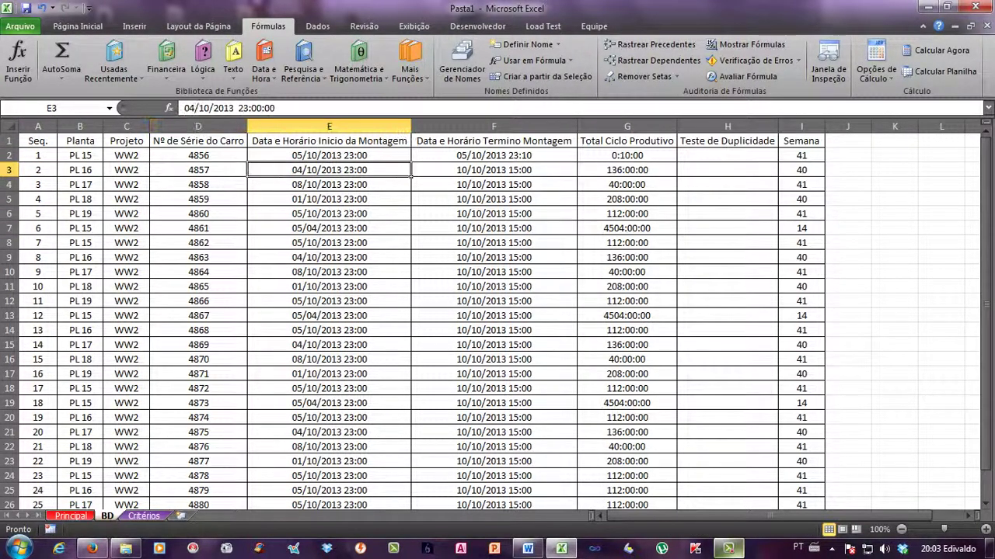
{"action": "left_click", "coordinate": [198, 155]}
{"action": "left_click", "coordinate": [328, 156]}
{"action": "left_click", "coordinate": [55, 142]}
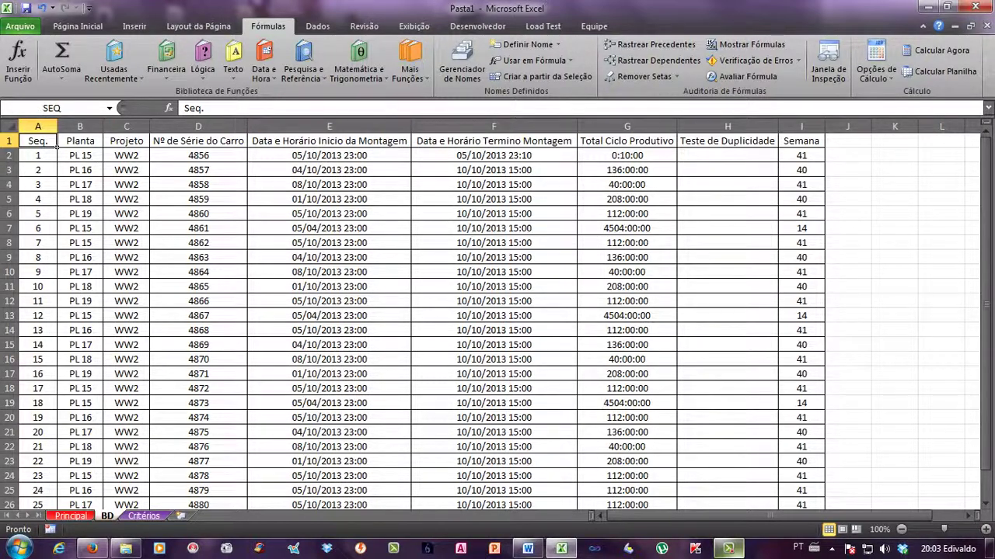
{"action": "left_click", "coordinate": [80, 243]}
{"action": "left_click", "coordinate": [38, 141]}
{"action": "left_click", "coordinate": [728, 549]}
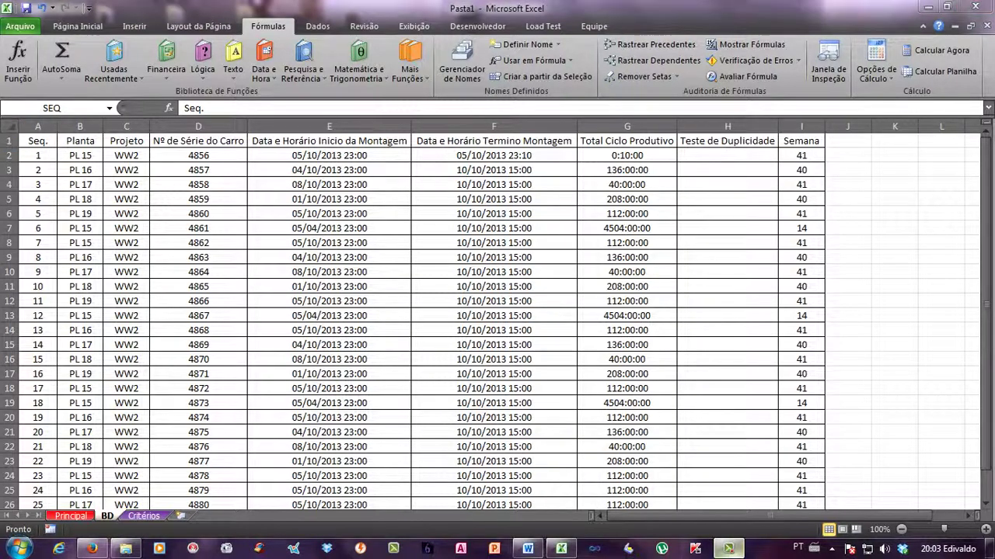
{"action": "left_click", "coordinate": [56, 144]}
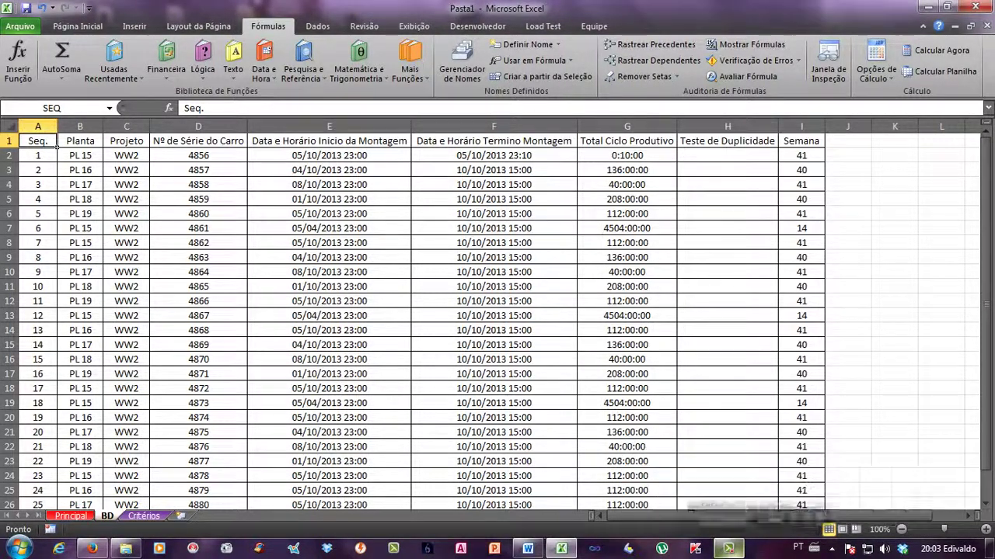
Check the Principal sheet and the name assigned to the "Planta" header cell B1 of the BD sheet
{"action": "left_click", "coordinate": [70, 515]}
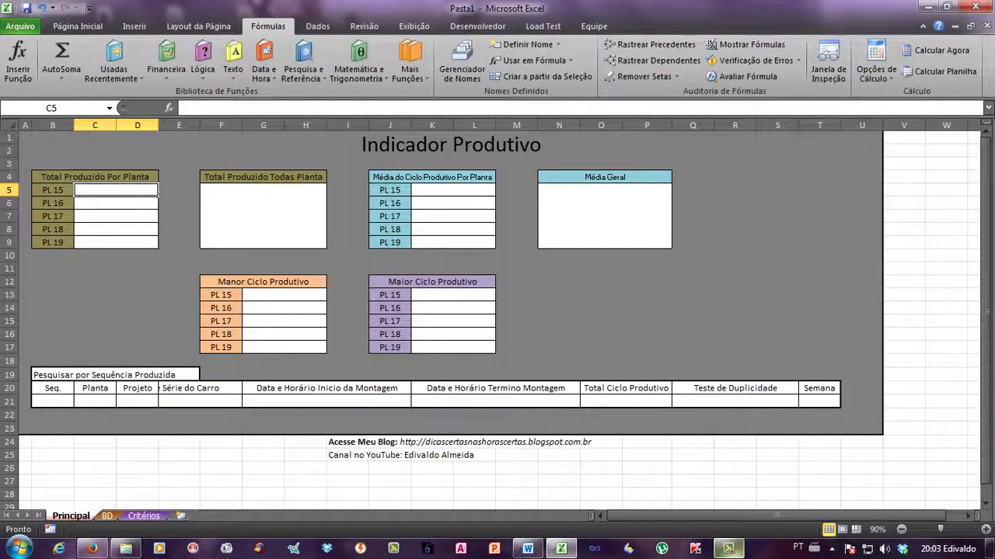
{"action": "key", "text": "ctrl+Page_Down"}
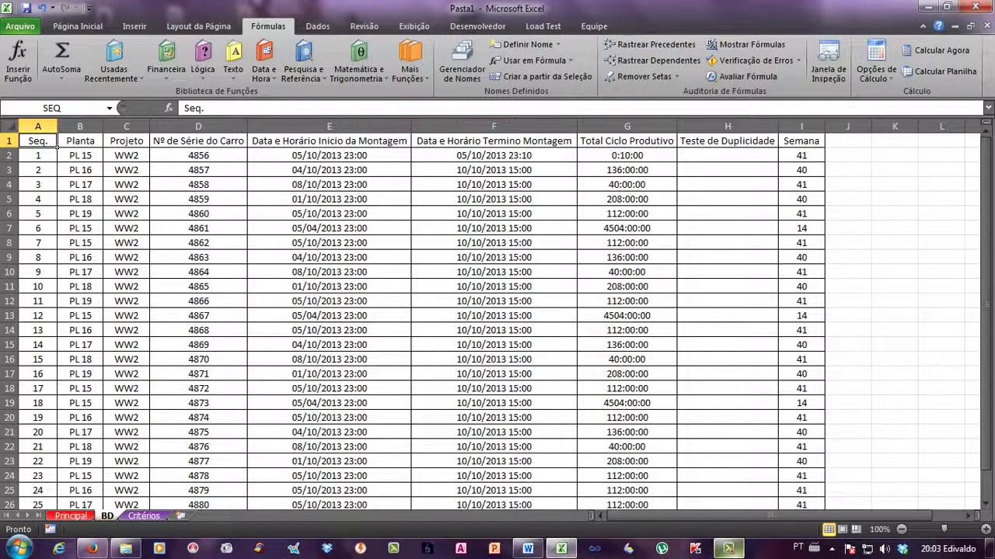
{"action": "left_click", "coordinate": [80, 140]}
{"action": "left_click", "coordinate": [110, 108]}
{"action": "left_click", "coordinate": [109, 108]}
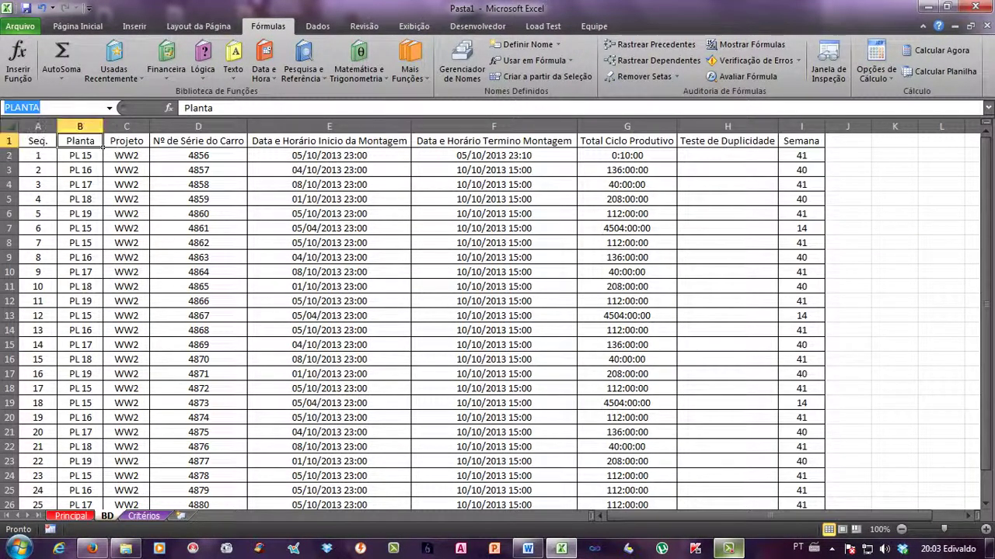
Define the workbook-level name PROJETO for the "Projeto" header cell C1 of the BD sheet
{"action": "key", "text": "Right"}
{"action": "left_click", "coordinate": [525, 44]}
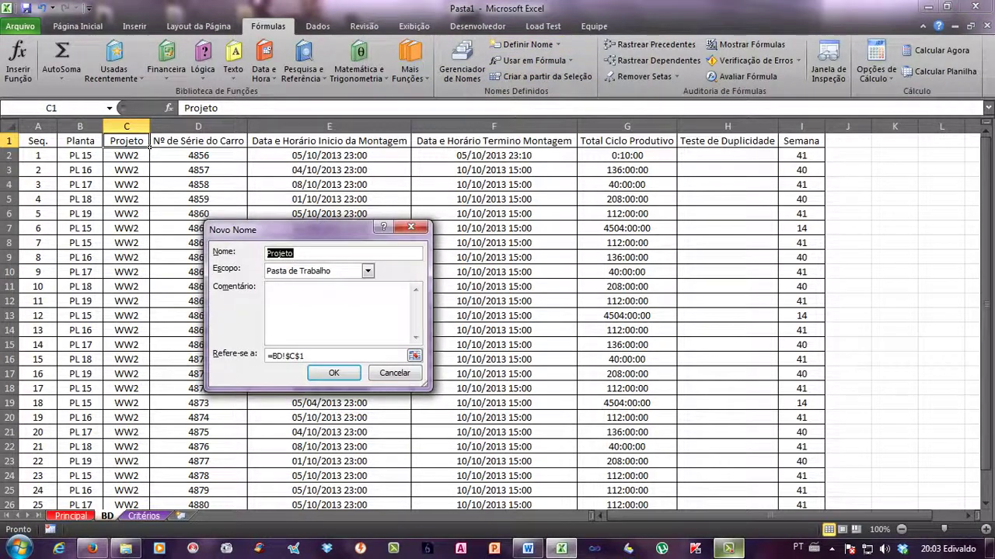
{"action": "type", "text": "PR"}
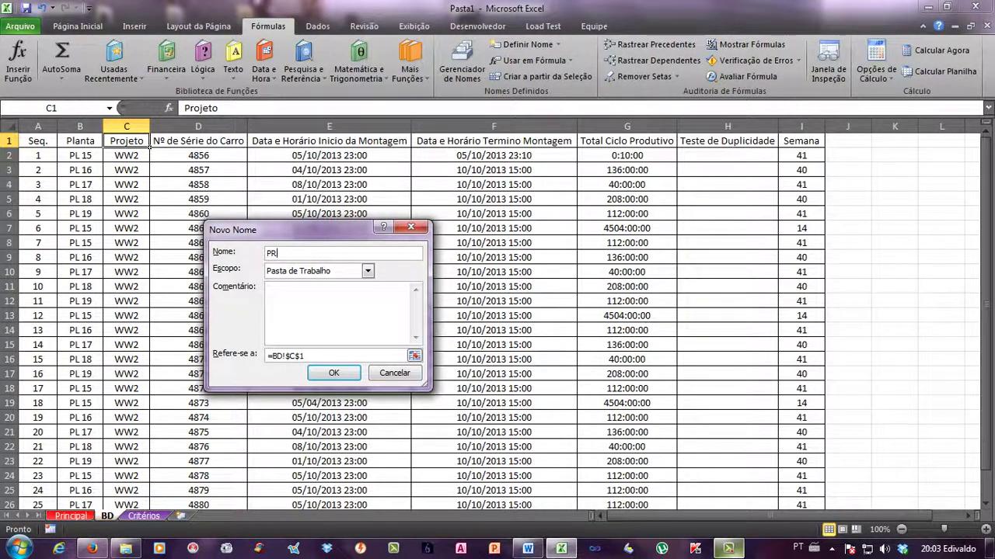
{"action": "type", "text": "OJETO"}
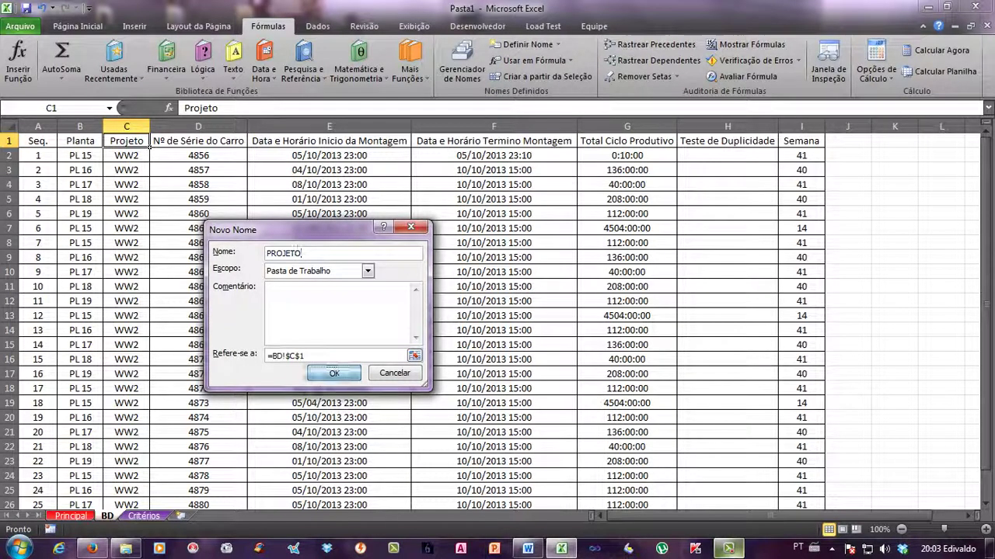
{"action": "key", "text": "Return"}
Define the workbook-level name Nº_de_Série_do_Carro for the car serial number header cell D1 of the BD sheet
{"action": "key", "text": "Right"}
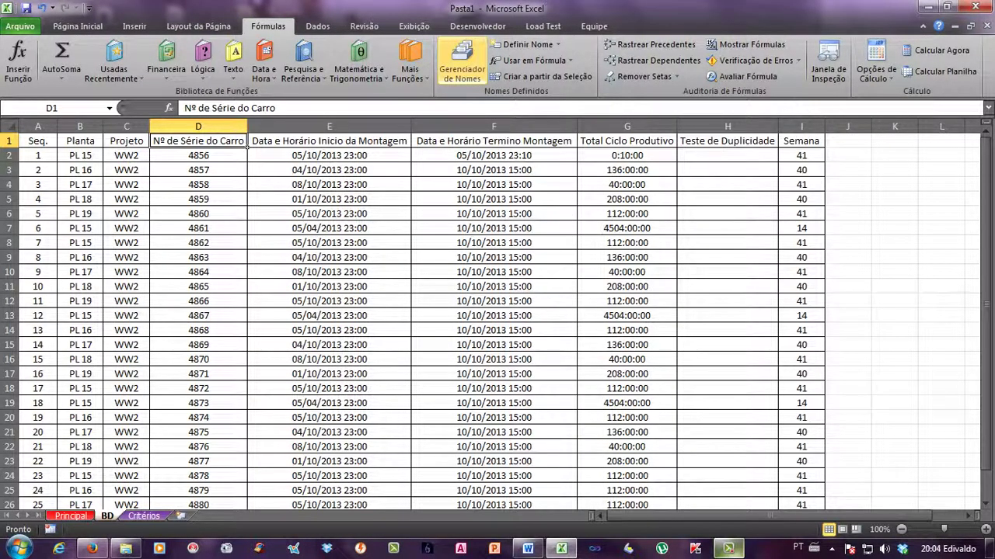
{"action": "left_click", "coordinate": [522, 45]}
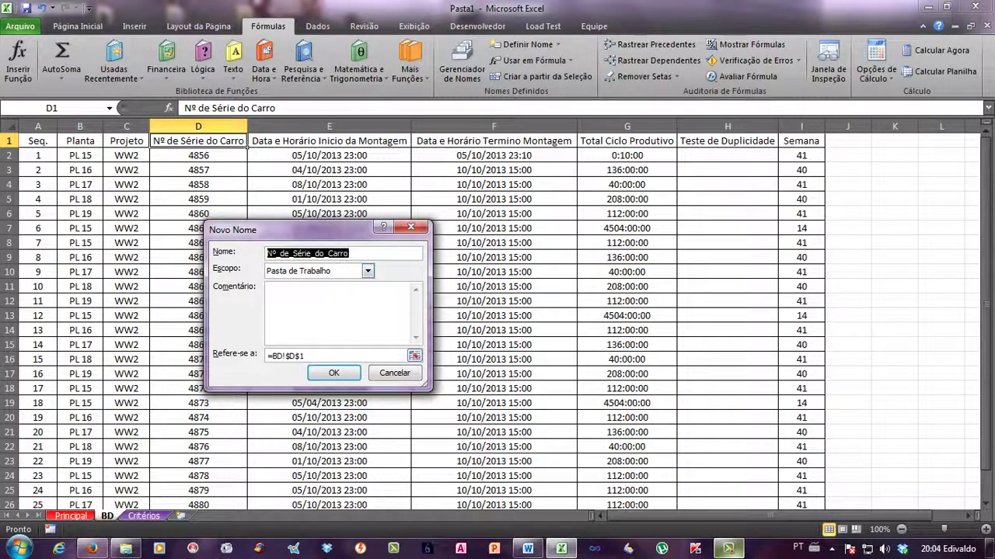
{"action": "left_click_drag", "start_coordinate": [280, 253], "coordinate": [346, 253]}
{"action": "left_click", "coordinate": [347, 255]}
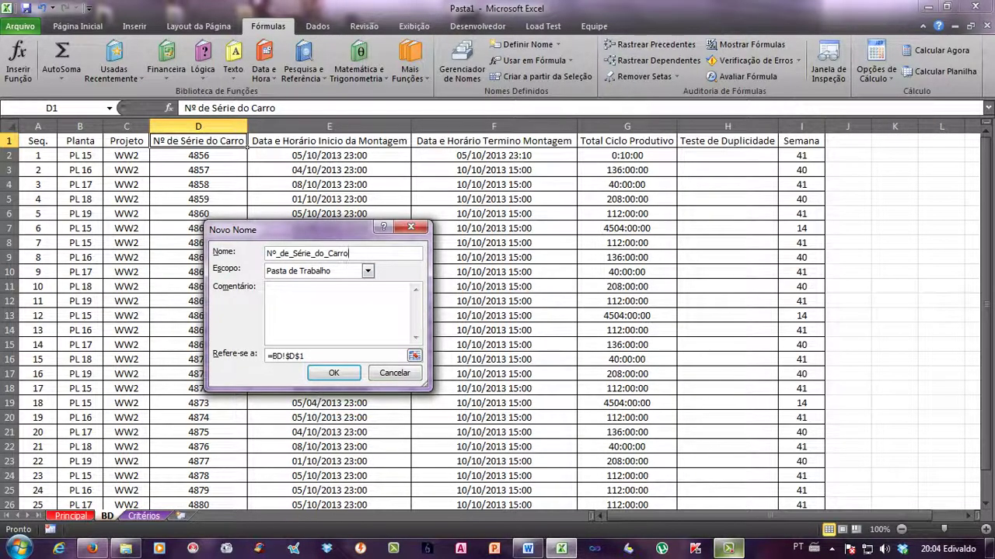
{"action": "double_click", "coordinate": [346, 253]}
{"action": "left_click", "coordinate": [347, 254]}
{"action": "left_click_drag", "start_coordinate": [350, 253], "coordinate": [266, 253]}
{"action": "left_click", "coordinate": [351, 253]}
{"action": "left_click", "coordinate": [334, 373]}
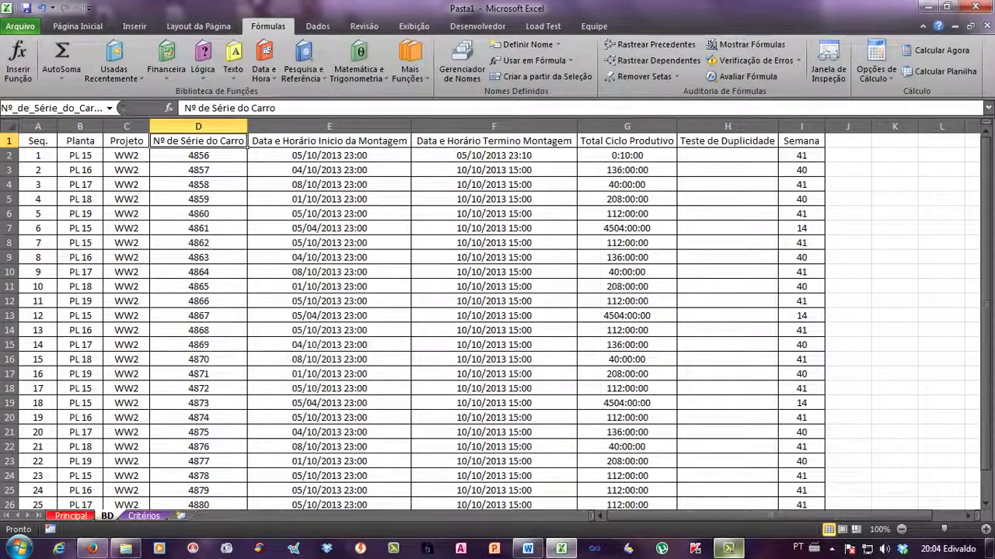
Define the workbook-level name Total_Ciclo_Produtivo for the "Total Ciclo Produtivo" header cell G1, leaving the date header cells unnamed
{"action": "left_click", "coordinate": [328, 170]}
{"action": "left_click", "coordinate": [328, 141]}
{"action": "left_click", "coordinate": [493, 140]}
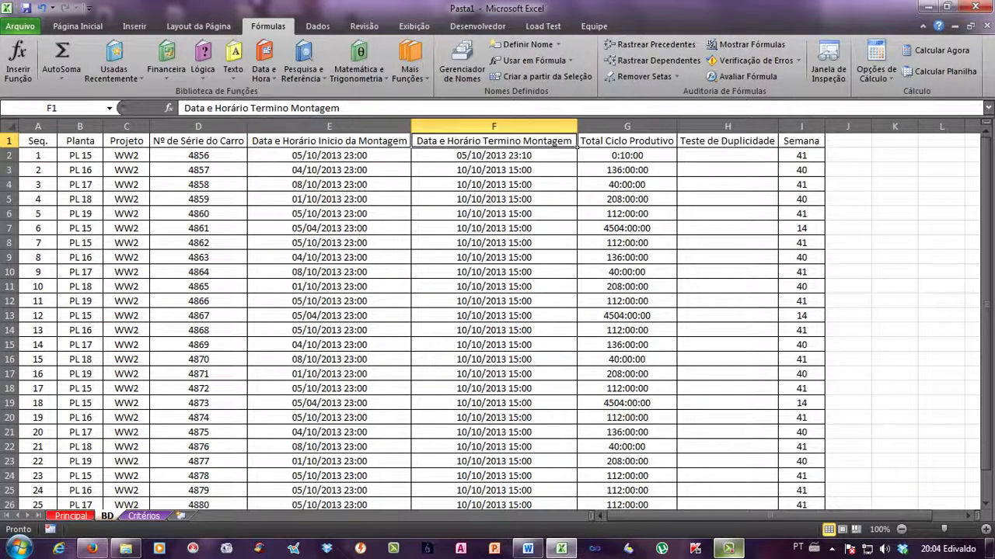
{"action": "left_click", "coordinate": [614, 157]}
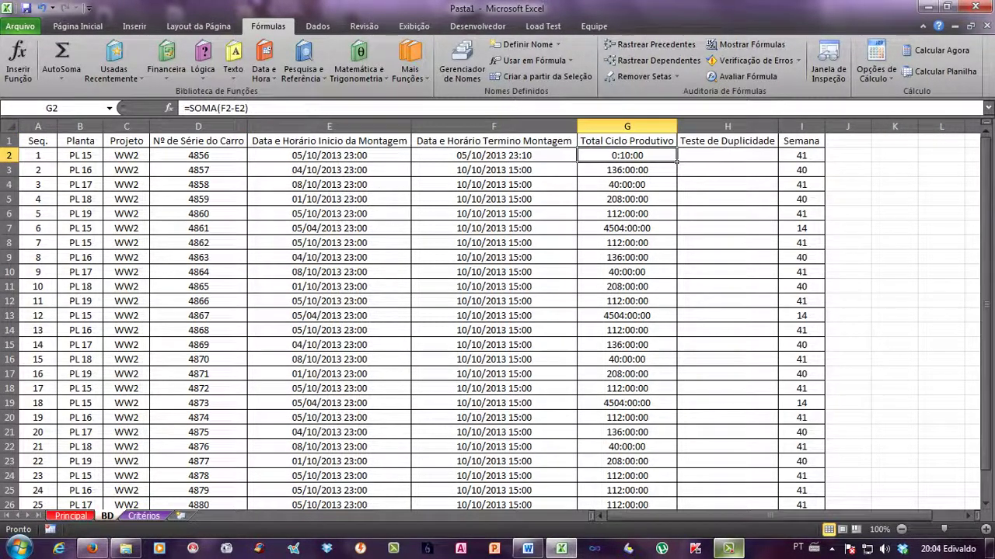
{"action": "left_click", "coordinate": [673, 144]}
{"action": "left_click", "coordinate": [529, 45]}
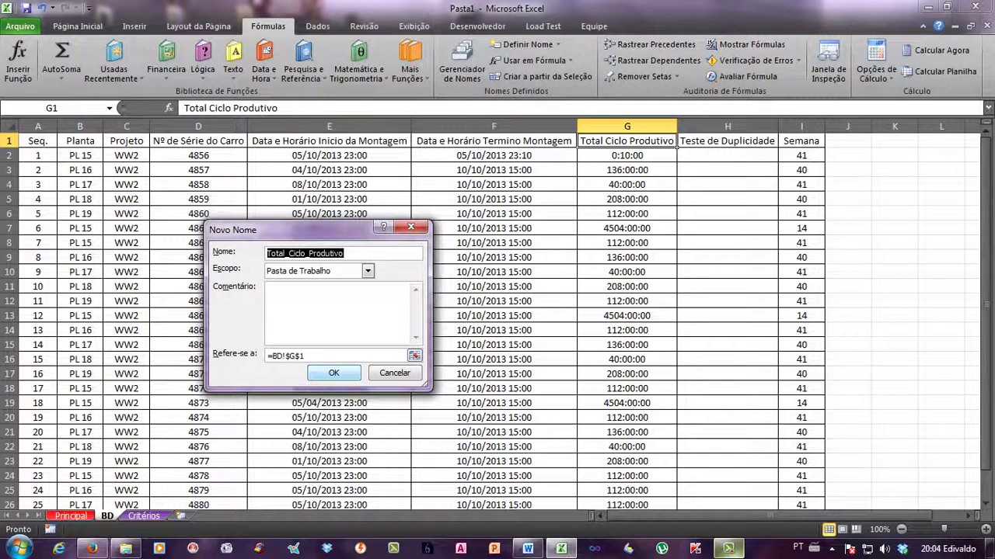
{"action": "key", "text": "Return"}
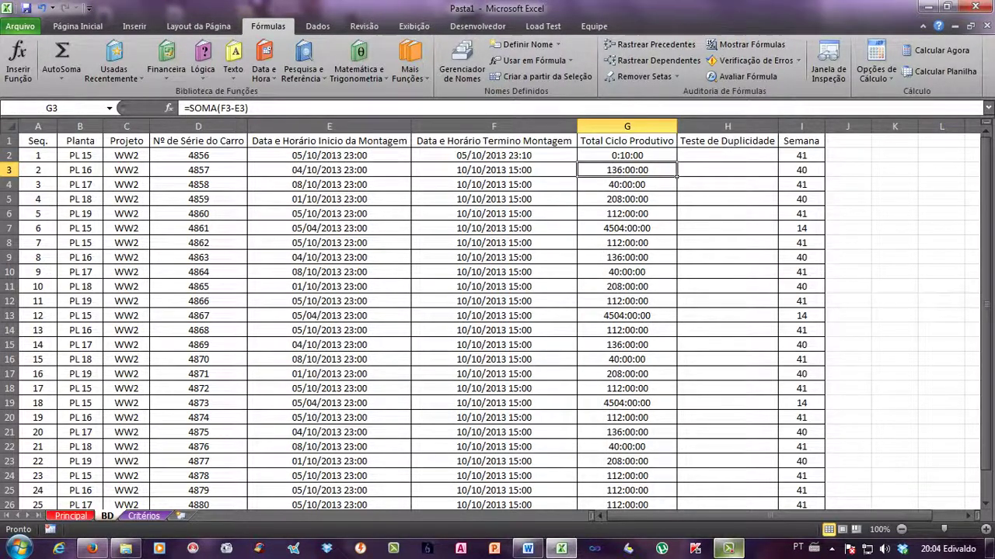
Define the workbook-level name SEMANA for the "Semana" header cell I1, leaving the "Teste de Duplicidade" header unnamed
{"action": "left_click", "coordinate": [727, 140]}
{"action": "left_click", "coordinate": [728, 155]}
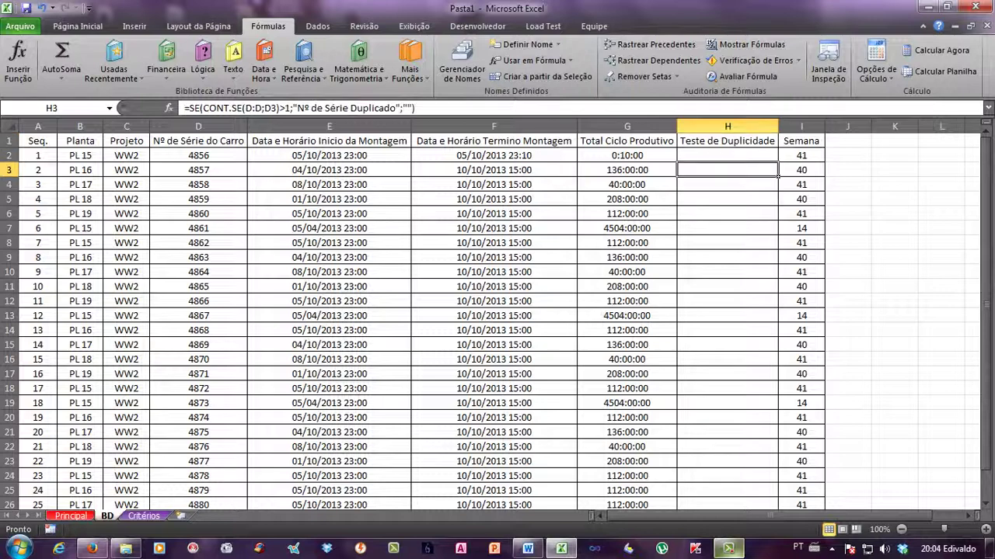
{"action": "left_click", "coordinate": [800, 141]}
{"action": "left_click", "coordinate": [520, 45]}
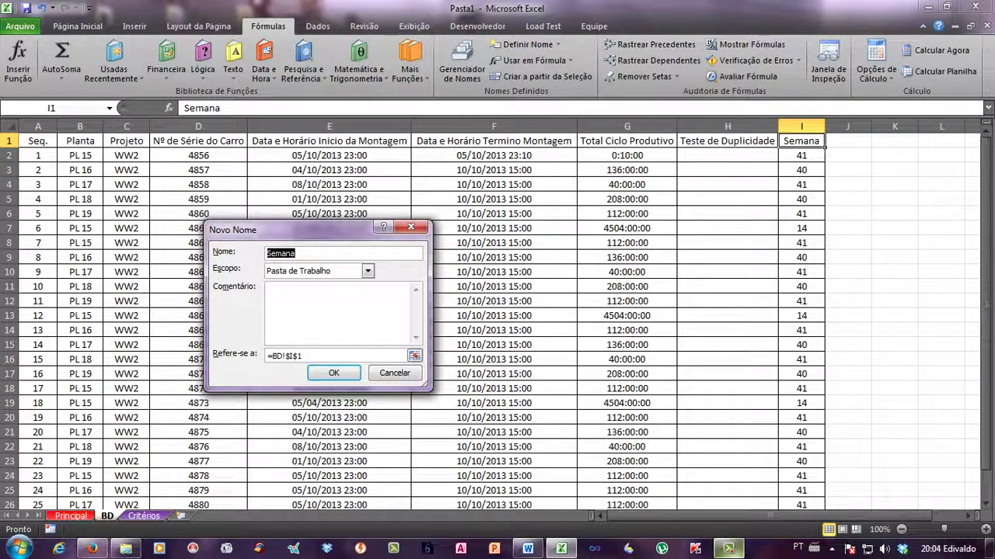
{"action": "type", "text": "SEMANA"}
{"action": "key", "text": "Return"}
Review the workbook's list of defined names and the BD header cells, and return to the Principal sheet
{"action": "left_click", "coordinate": [198, 199]}
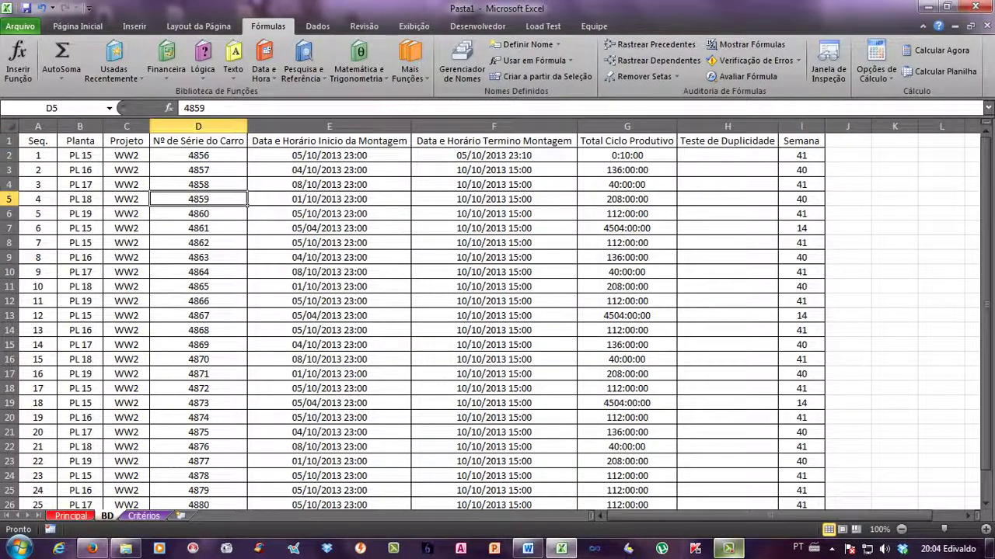
{"action": "left_click", "coordinate": [109, 108]}
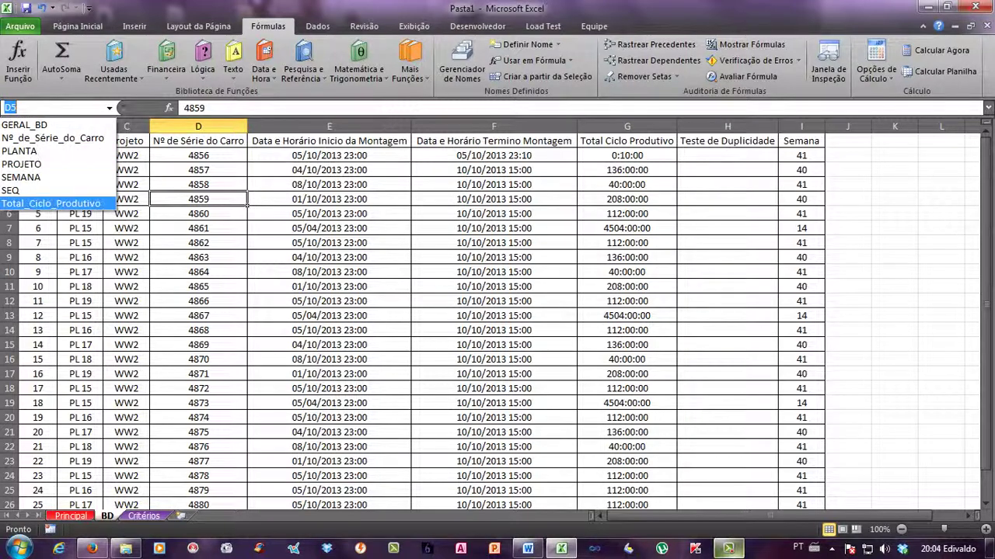
{"action": "left_click", "coordinate": [51, 203]}
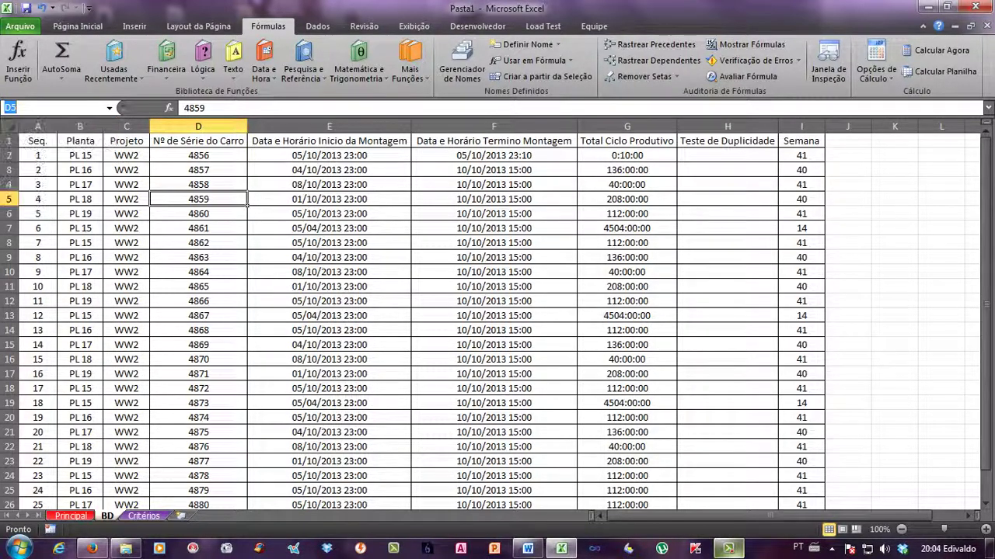
{"action": "left_click", "coordinate": [198, 141]}
{"action": "left_click", "coordinate": [37, 140]}
{"action": "left_click", "coordinate": [198, 242]}
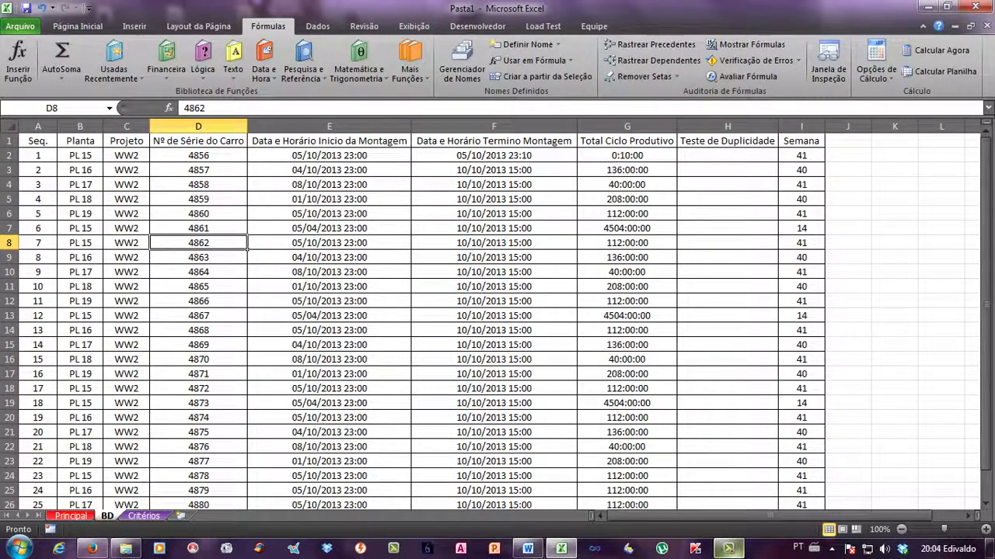
{"action": "left_click", "coordinate": [37, 141]}
{"action": "left_click", "coordinate": [71, 516]}
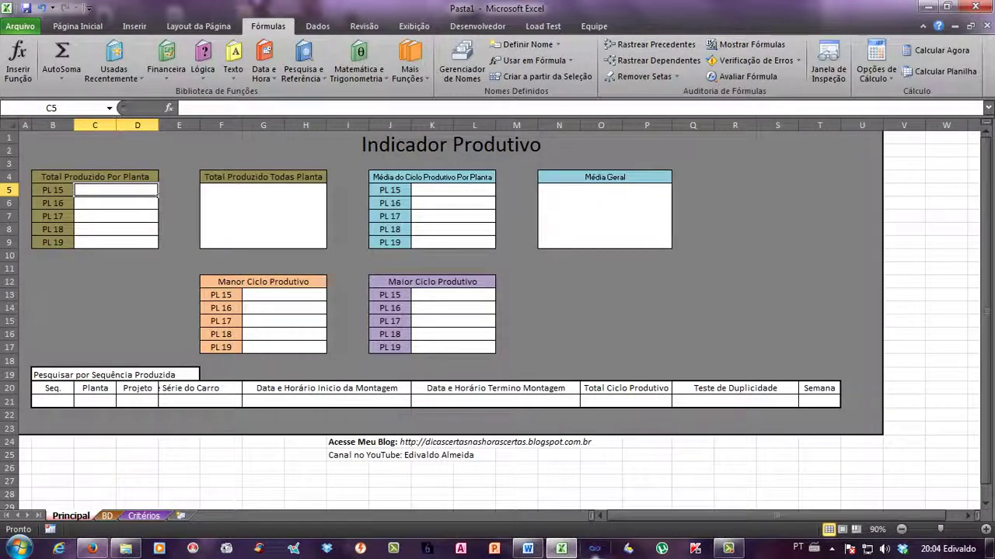
{"action": "left_click", "coordinate": [728, 549]}
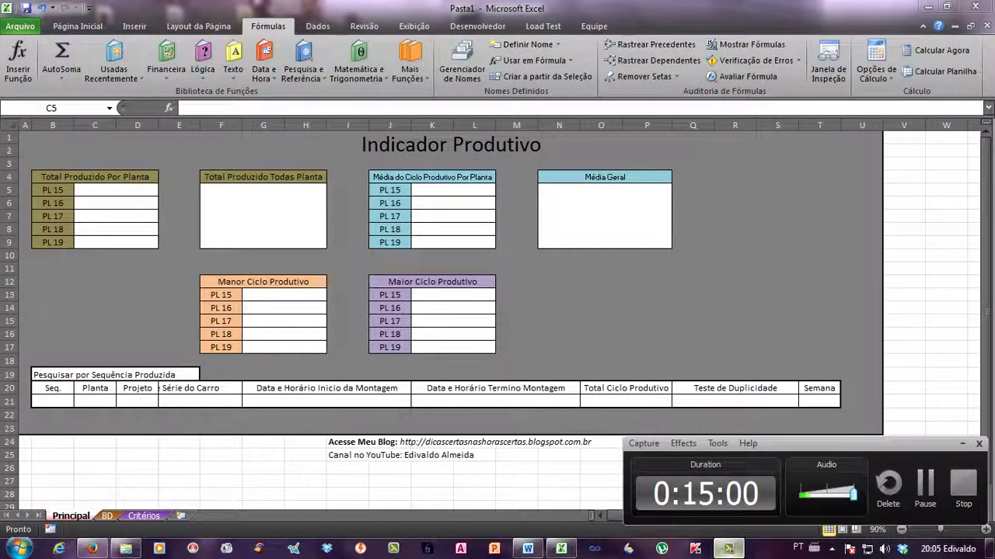
{"action": "left_click", "coordinate": [116, 191]}
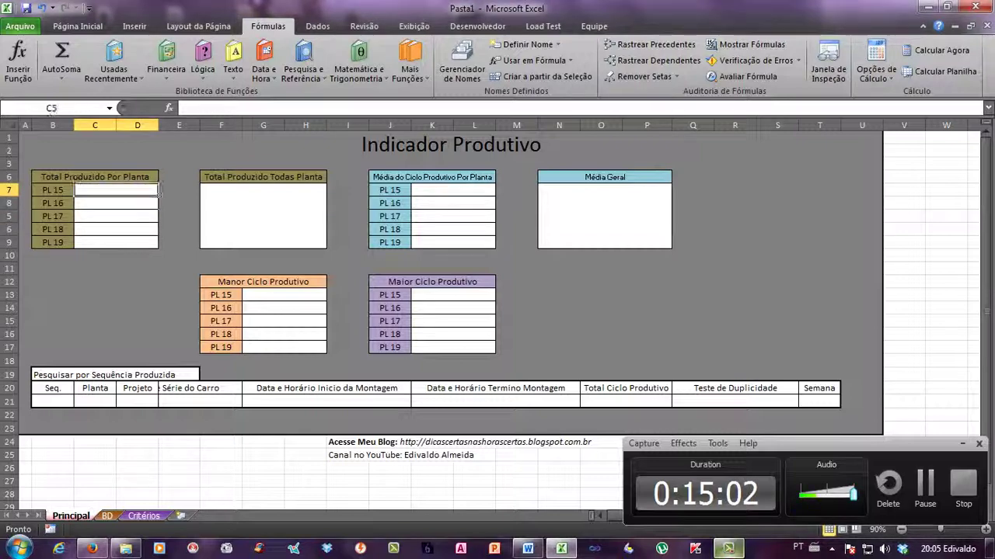
{"action": "key", "text": "super+d"}
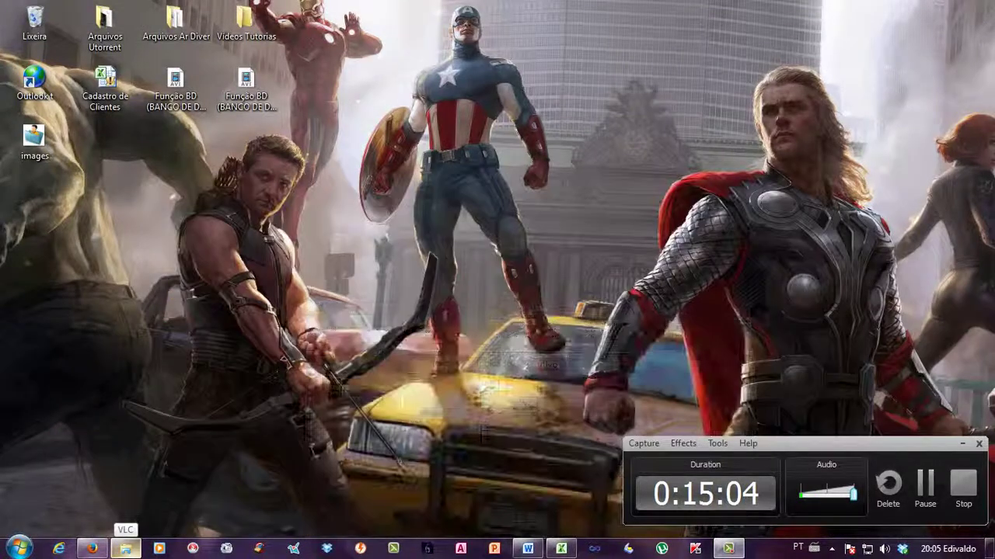
{"action": "left_click", "coordinate": [246, 87]}
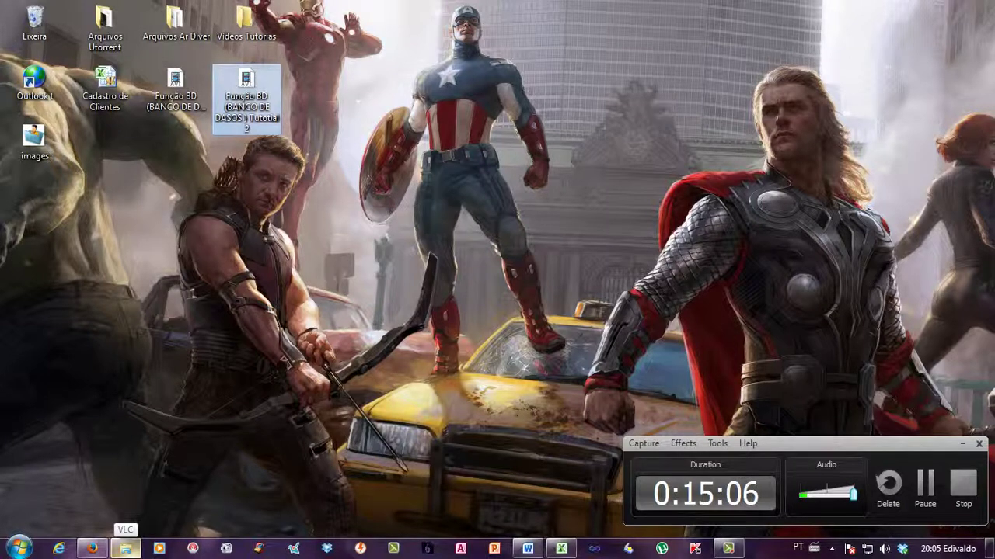